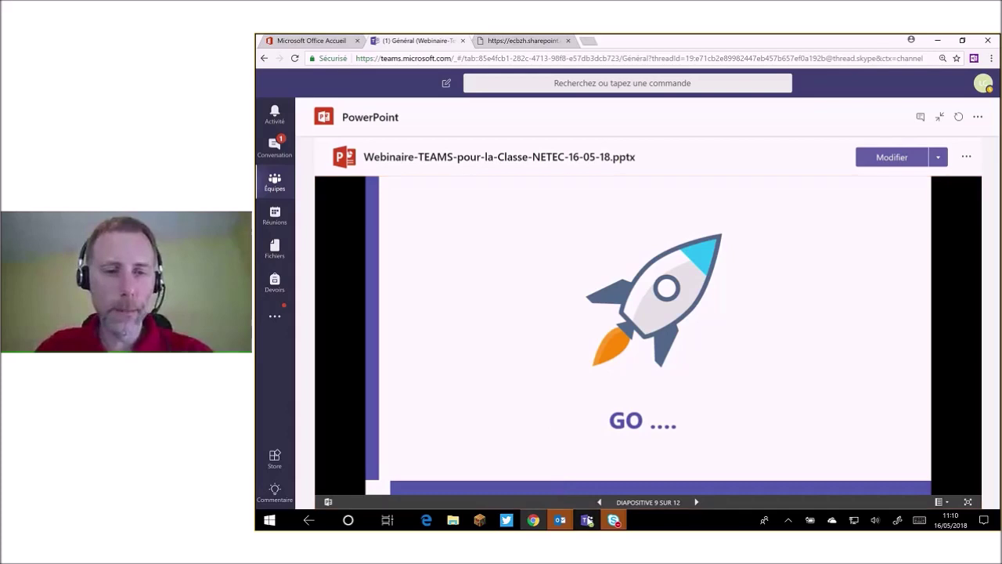
Switch to the Teams desktop app showing Classe 4C's 'Chapitre 1 production écrite' channel.
mouse_move(587, 520)
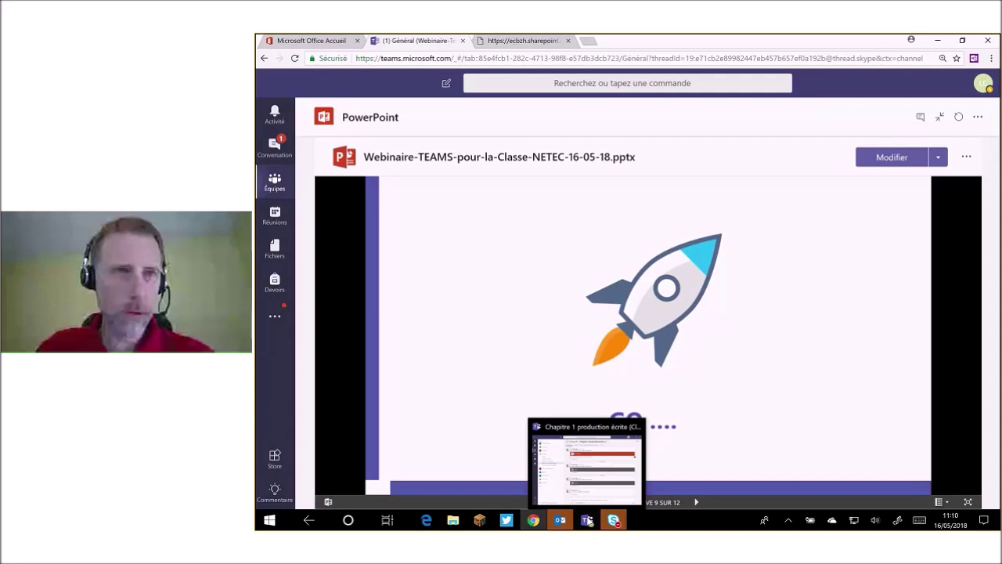
left_click(587, 520)
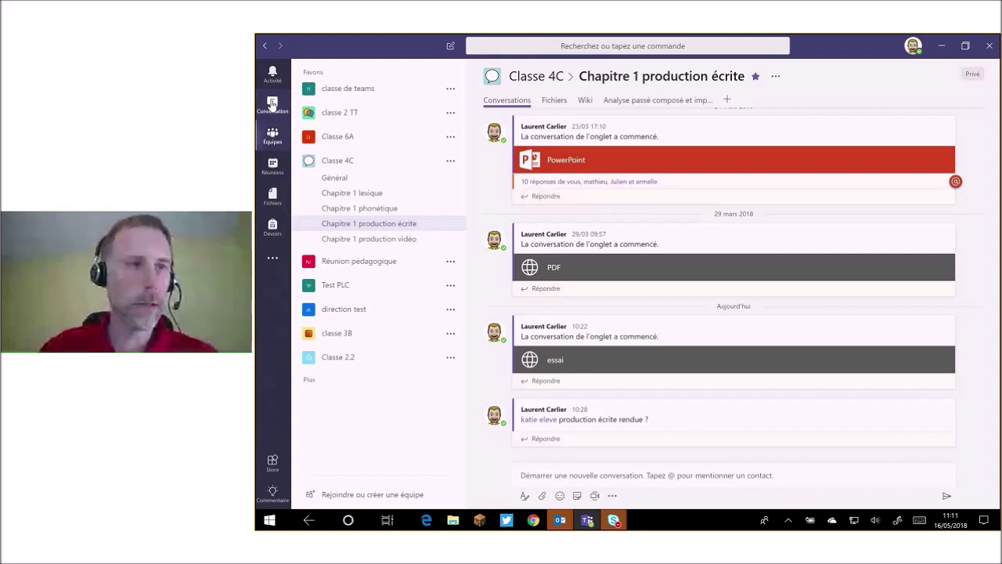
Open the pinned colleague chat and scroll through its escape-game messages and DIY-Escape-room-template.pptx.
left_click(271, 105)
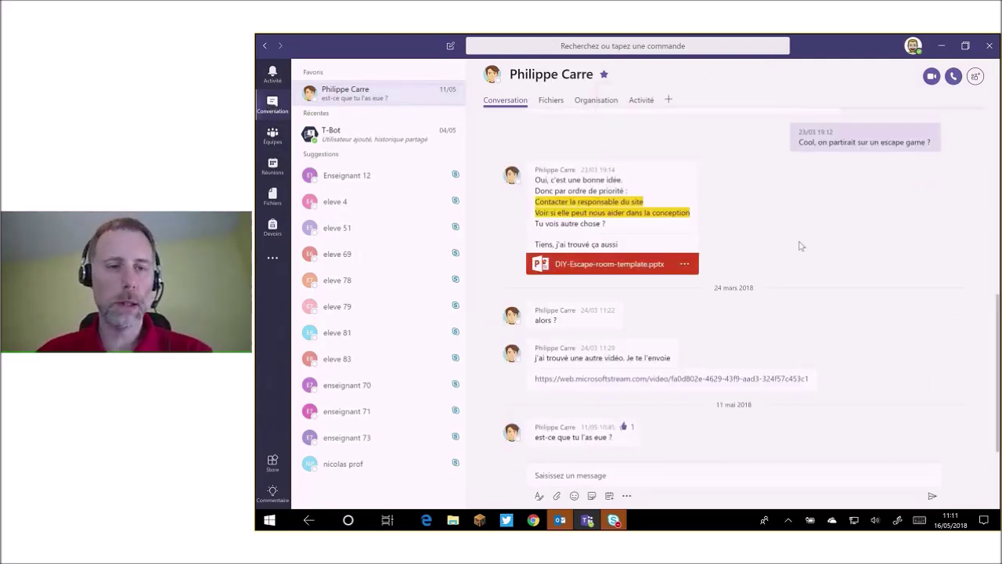
scroll(800, 246, "up", 5)
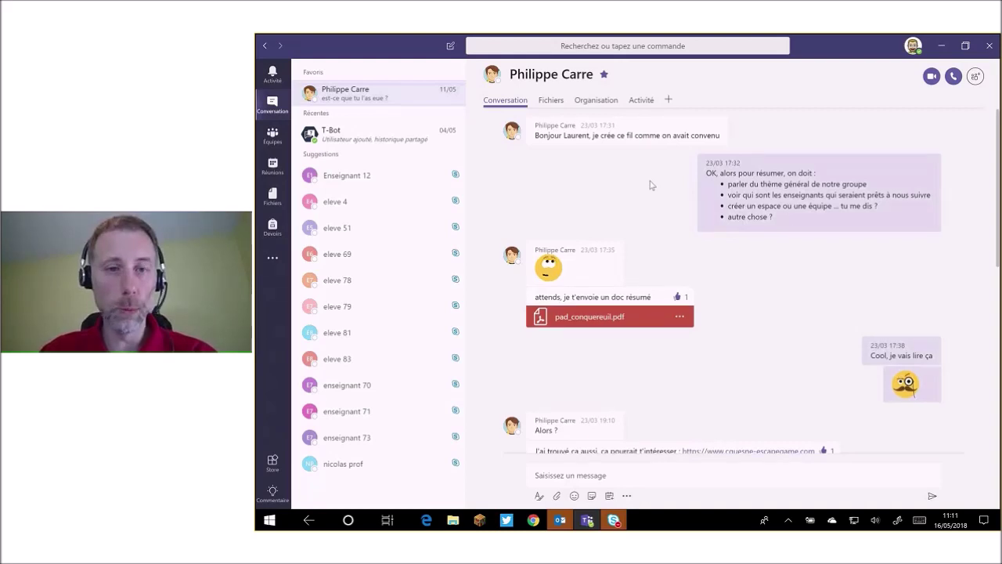
scroll(754, 239, "down", 1)
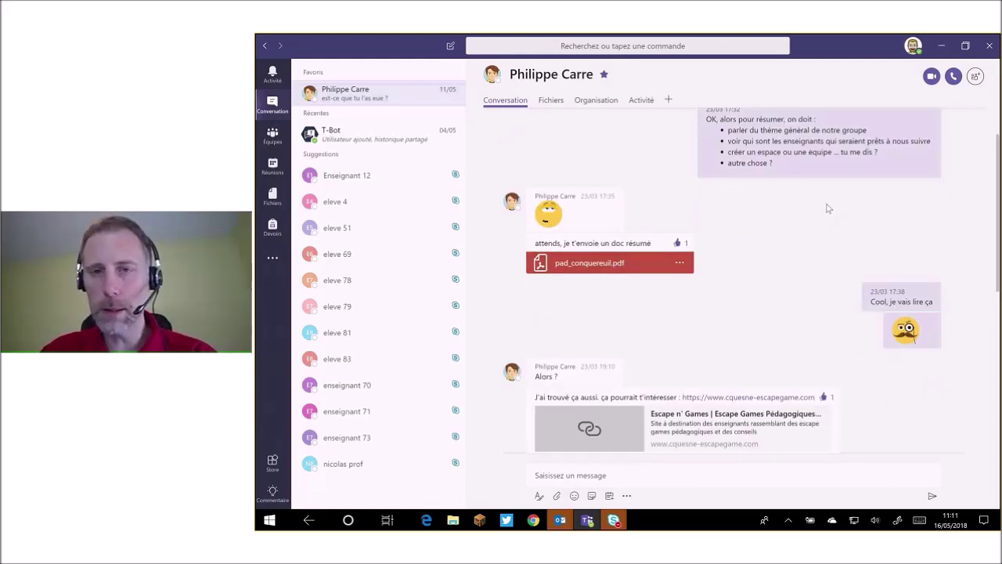
scroll(829, 208, "down", 1)
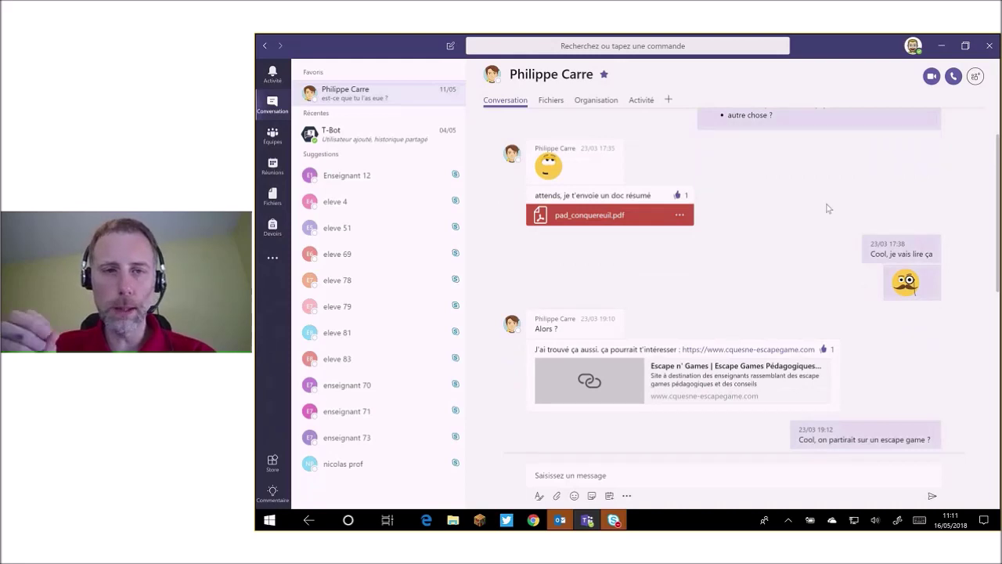
scroll(686, 329, "down", 1)
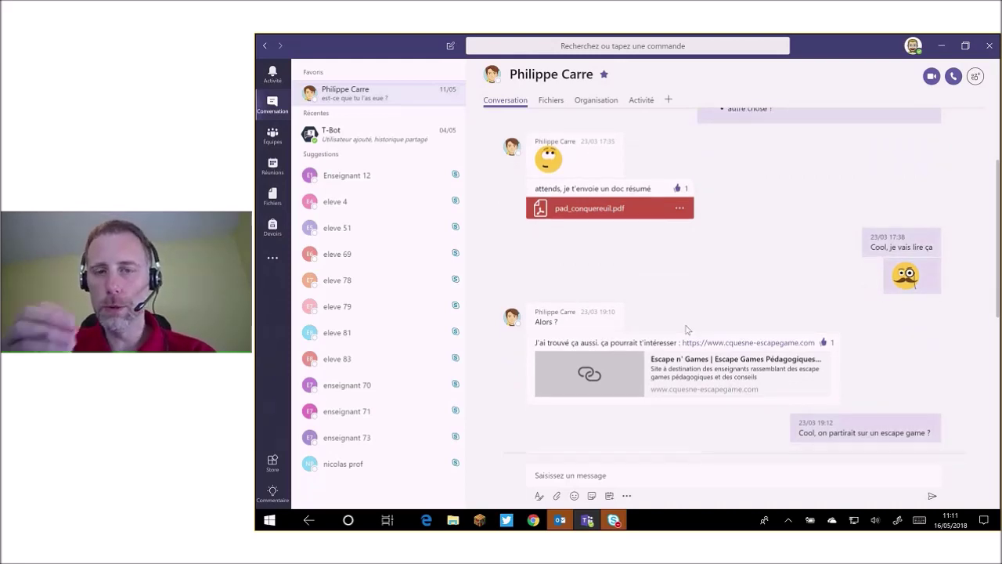
scroll(687, 329, "down", 1)
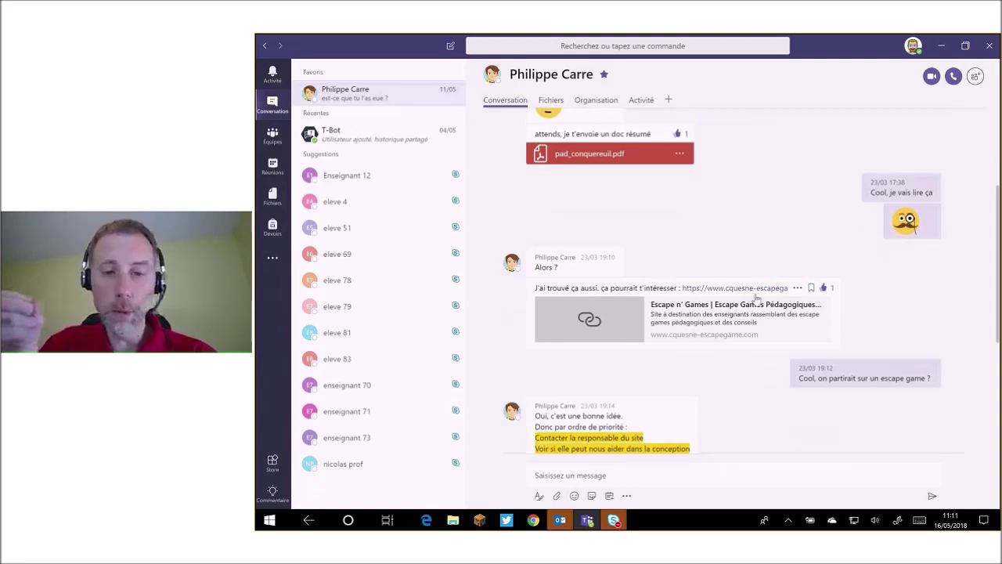
scroll(756, 296, "down", 3)
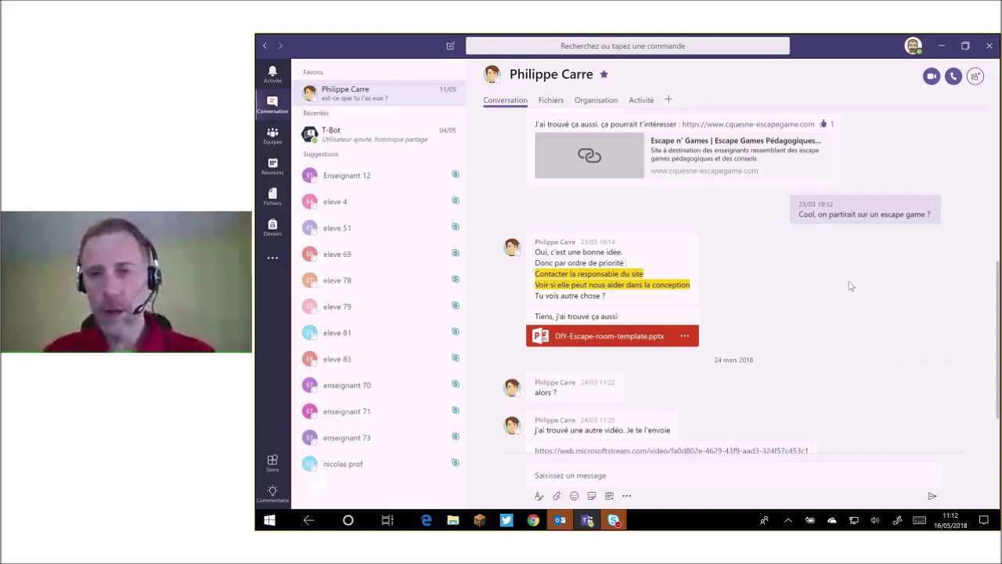
scroll(851, 286, "down", 1)
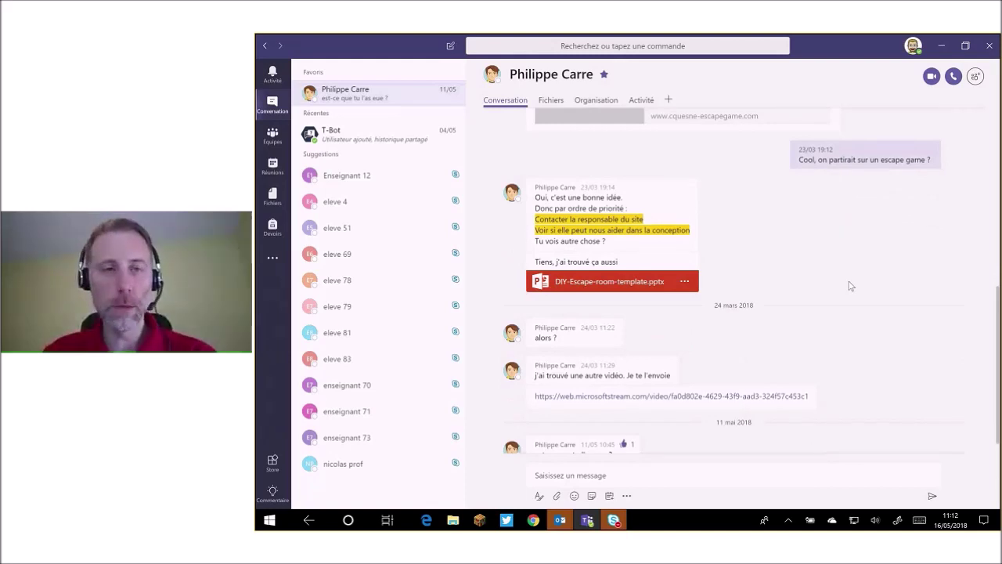
scroll(883, 319, "down", 1)
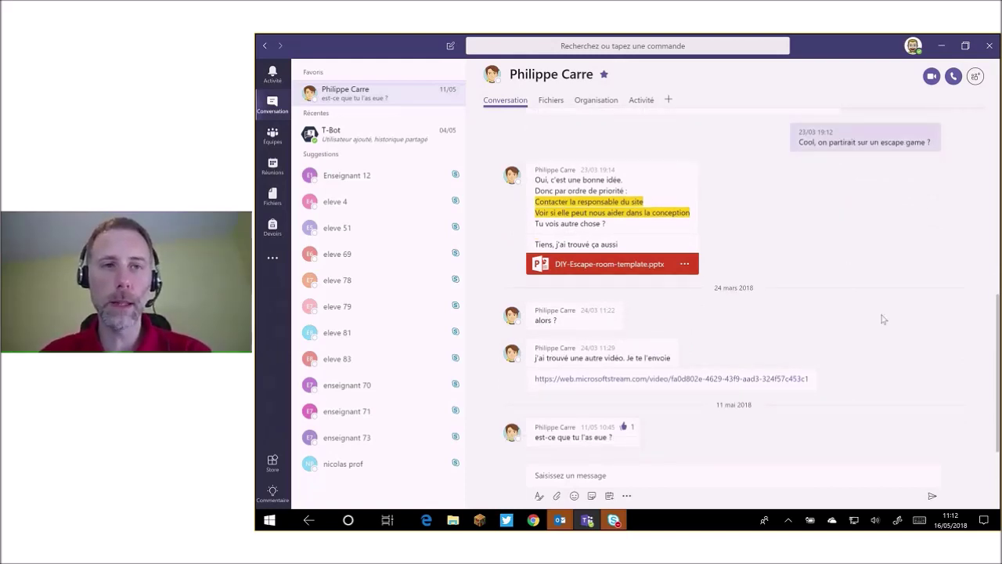
scroll(883, 318, "up", 1)
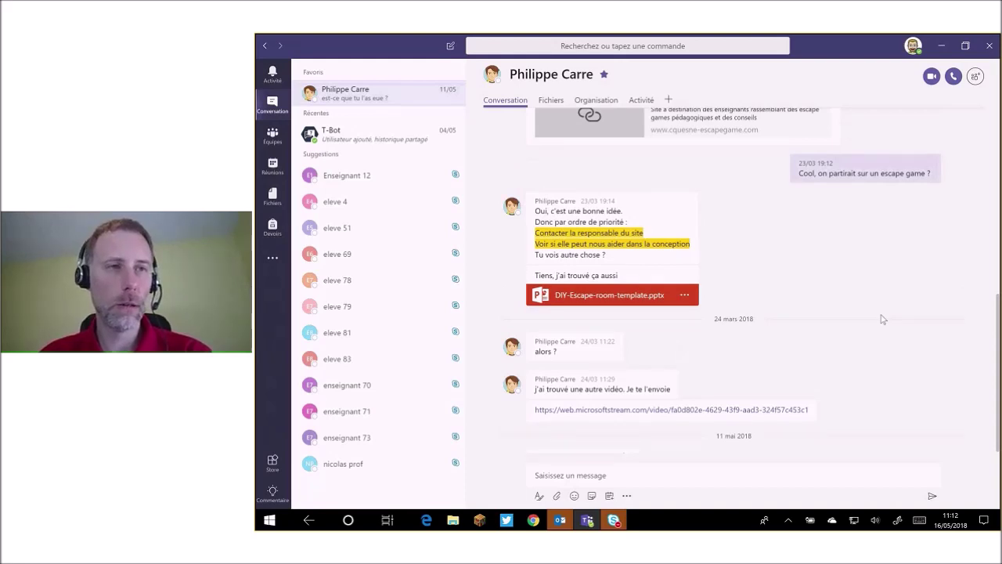
scroll(883, 318, "up", 2)
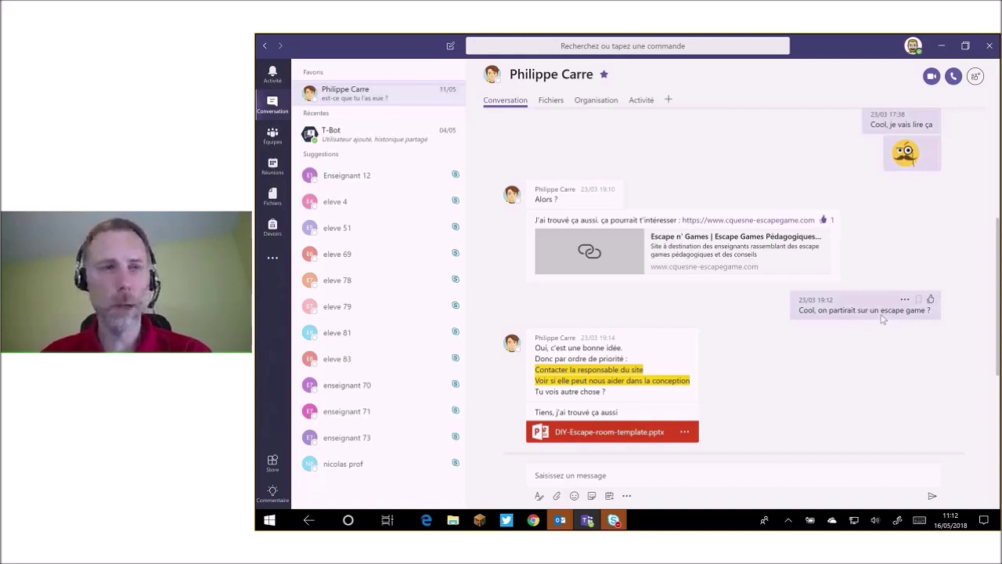
scroll(651, 226, "up", 3)
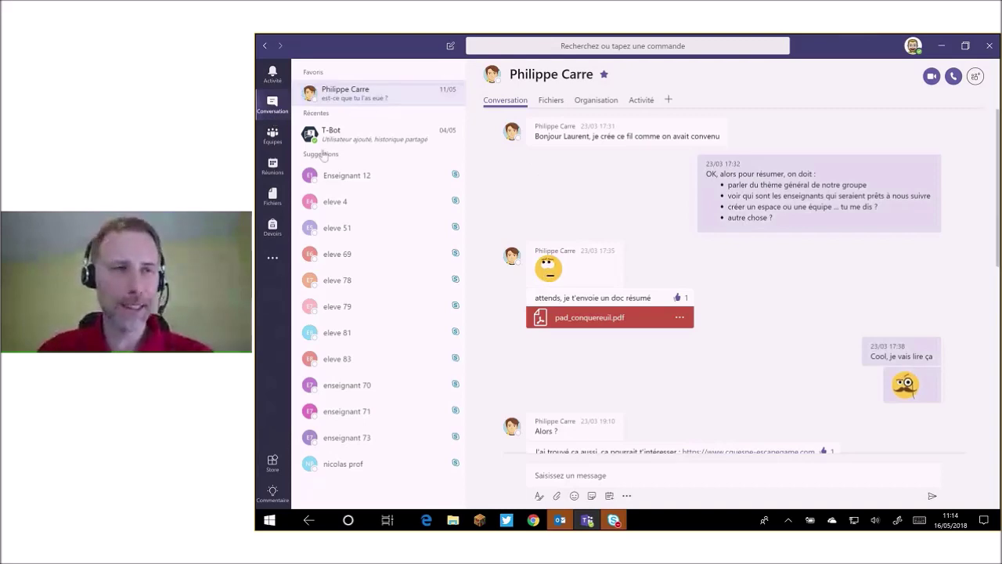
Return to the Classe 4C team channels, then show the Fichiers Récent list.
left_click(272, 136)
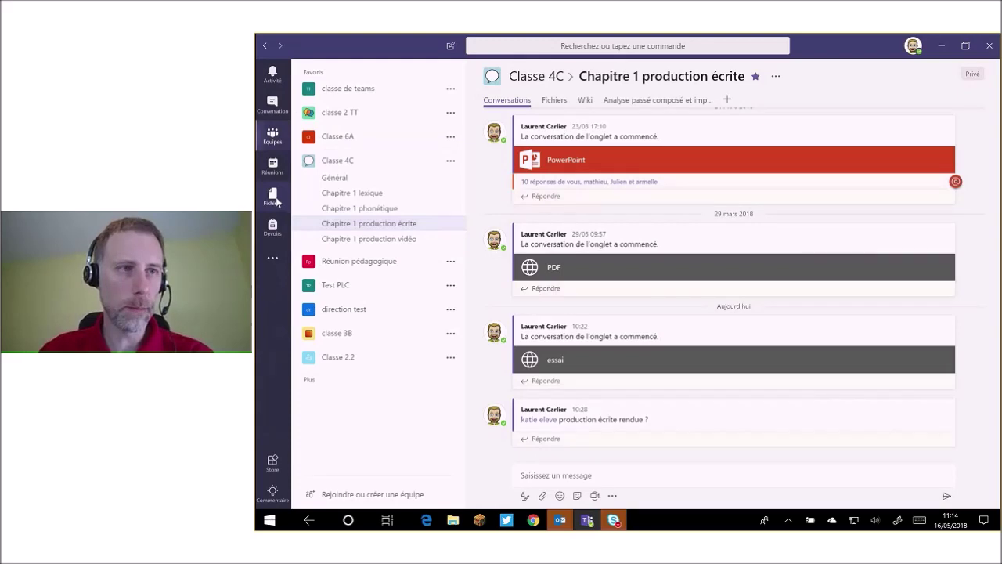
left_click(272, 197)
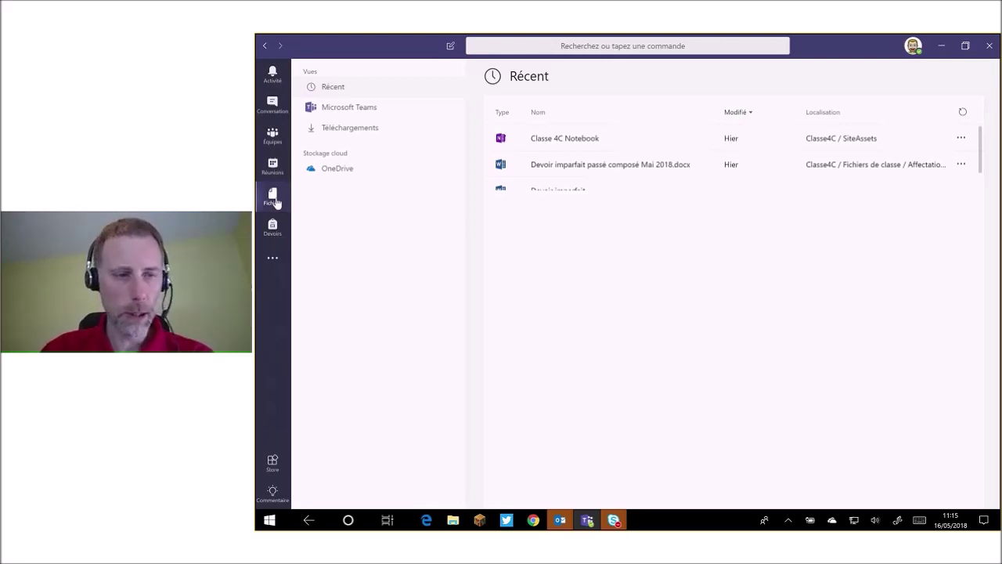
Open Devoirs and scroll through assignments such as 'La description au passé' and 'strasbourg 2'.
left_click(273, 229)
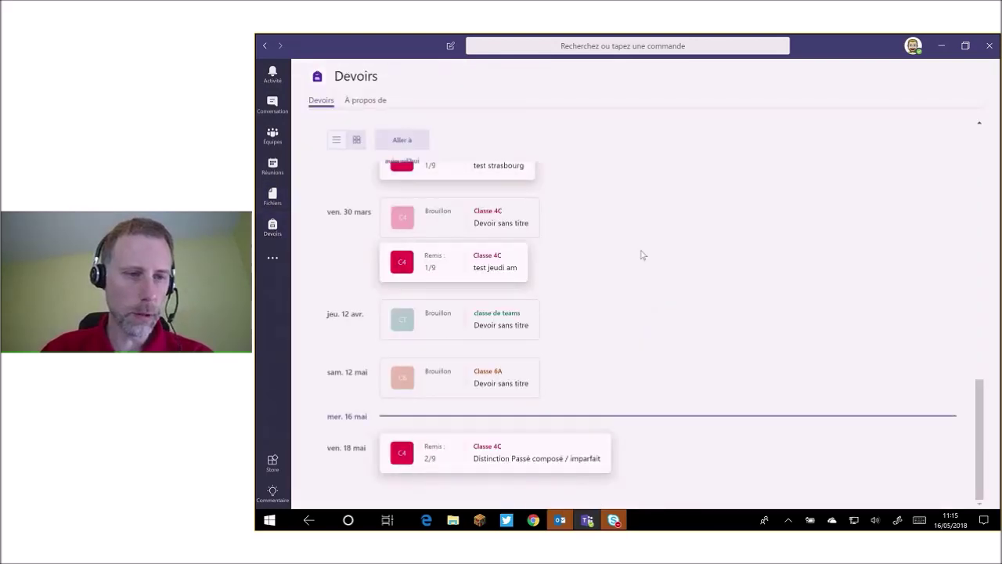
scroll(642, 254, "up", 3)
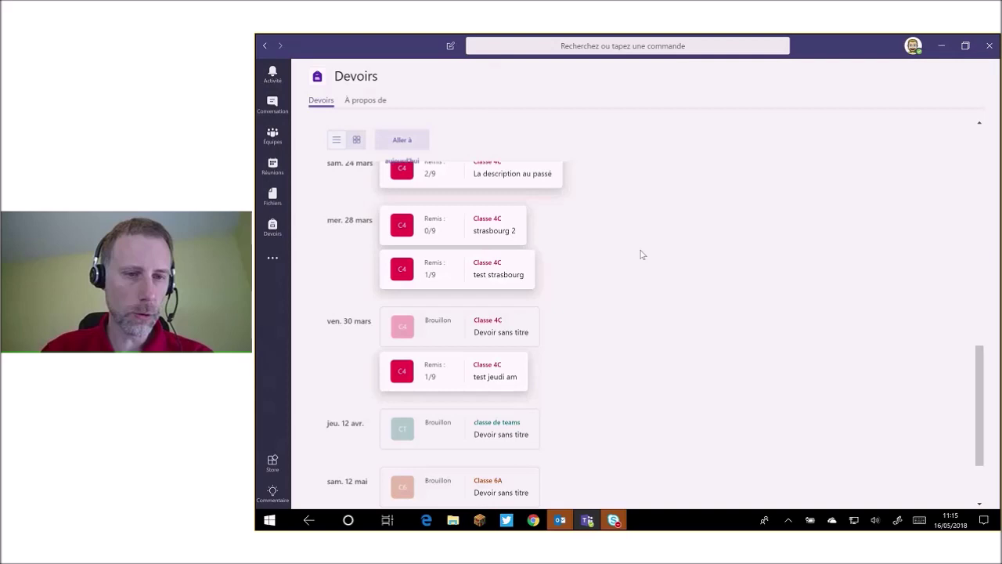
scroll(642, 254, "up", 1)
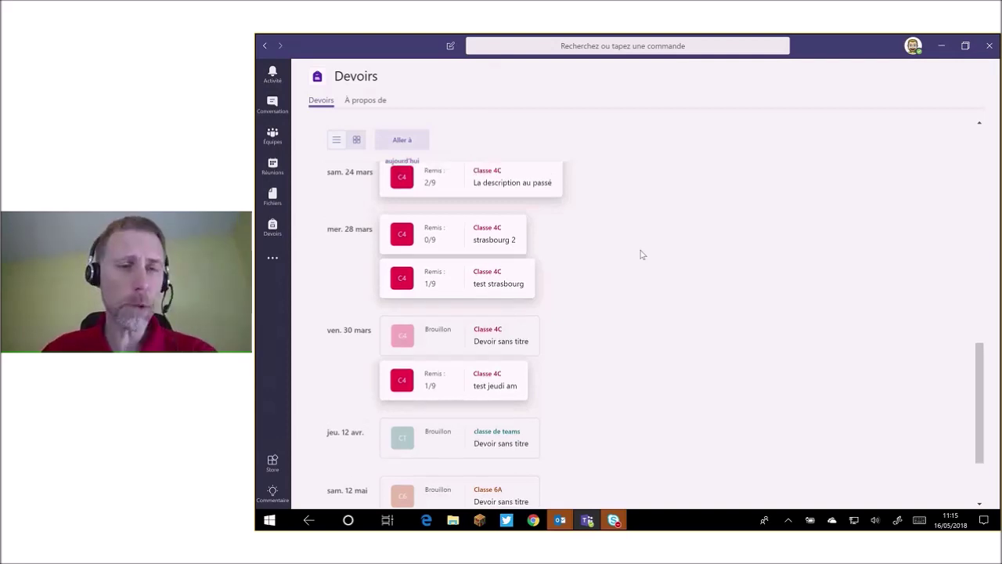
scroll(619, 270, "up", 2)
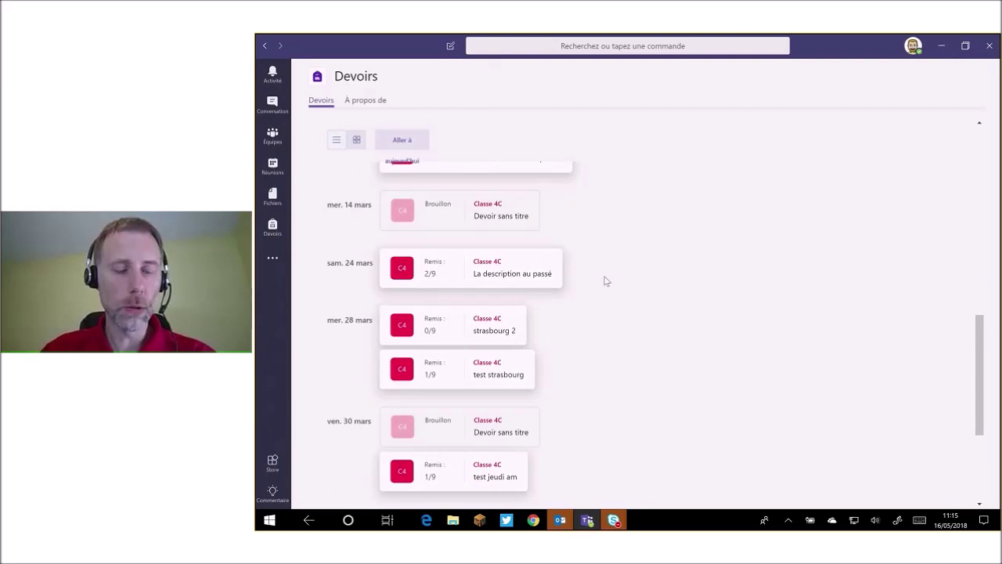
scroll(605, 281, "down", 2)
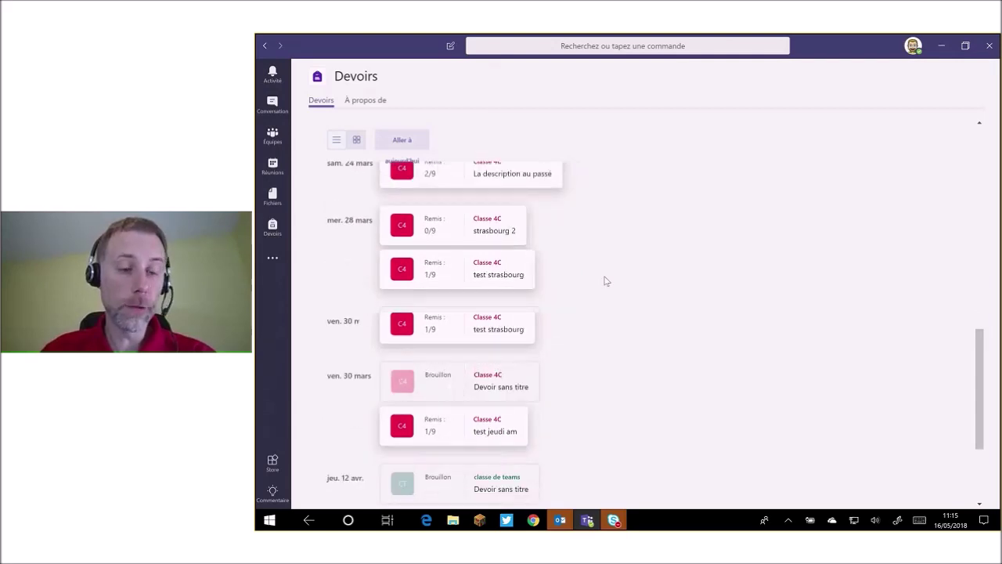
scroll(604, 279, "down", 2)
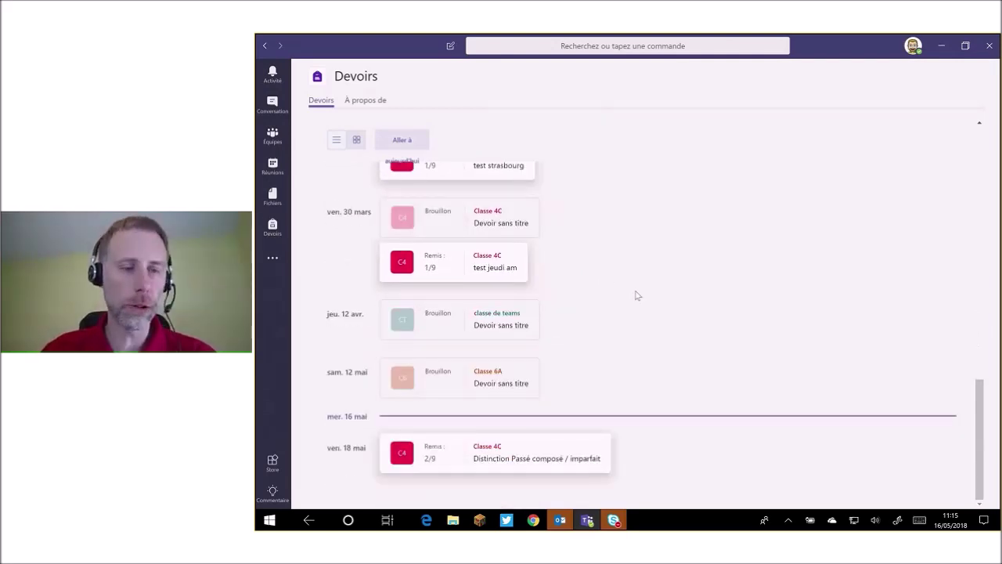
scroll(636, 294, "up", 1)
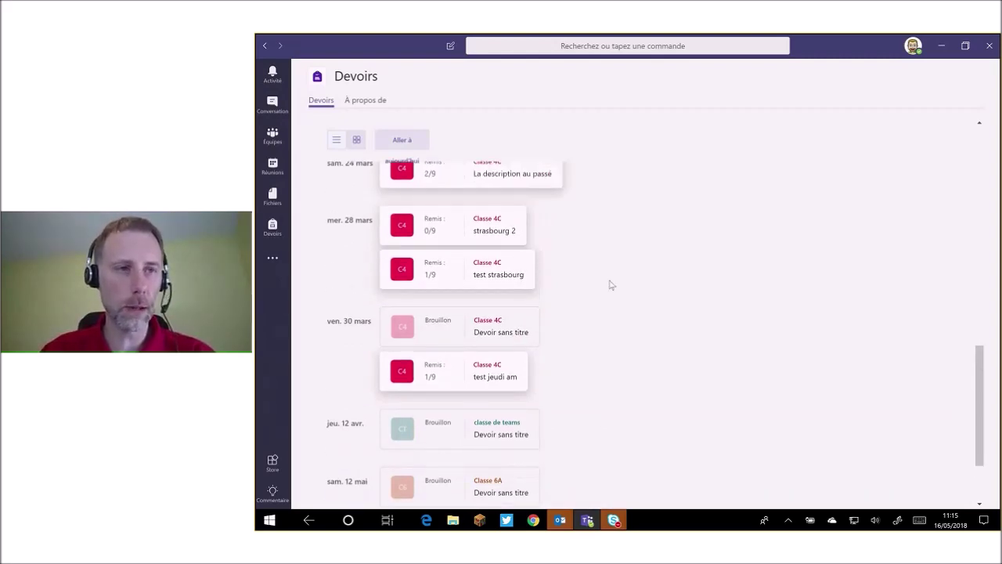
scroll(612, 285, "up", 2)
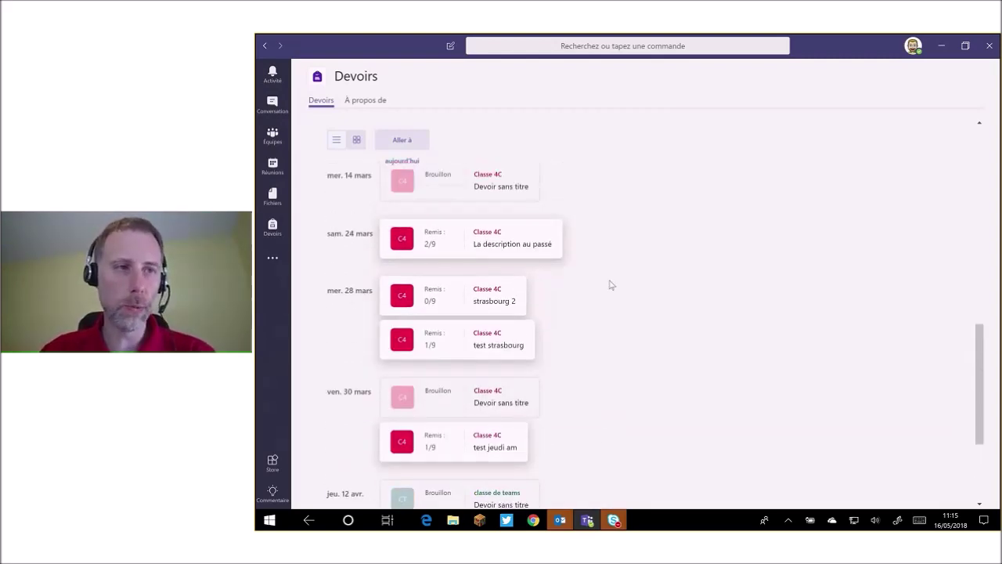
scroll(612, 285, "up", 1)
scroll(612, 285, "up", 2)
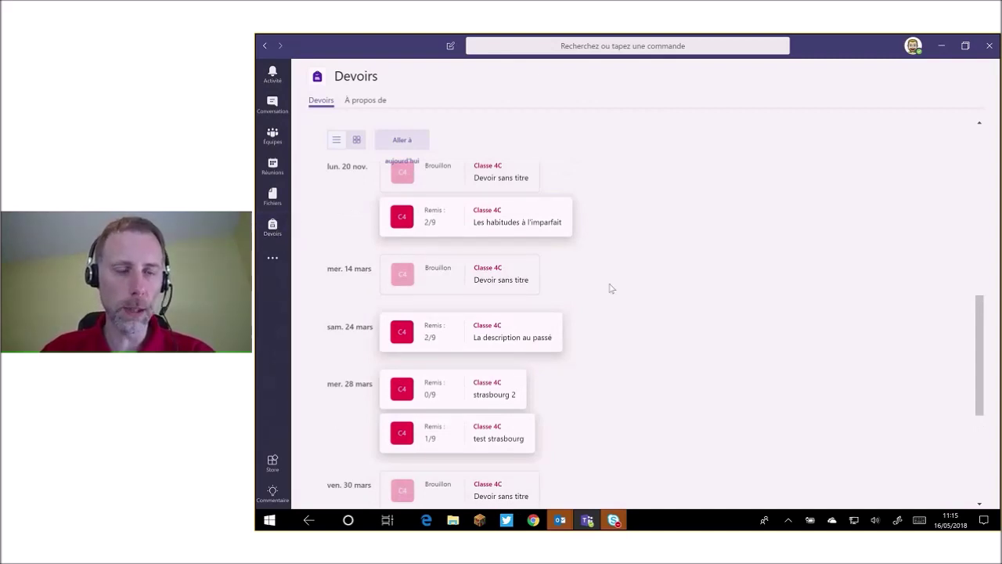
scroll(610, 287, "down", 2)
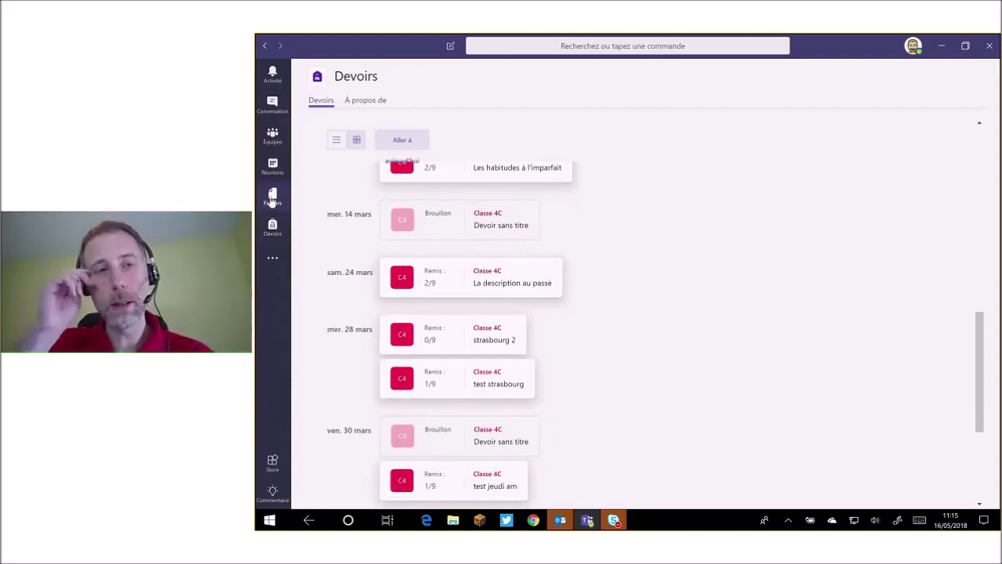
Browse OneDrive files into the Intervention Strasbourg janvier 2017 folder.
left_click(272, 200)
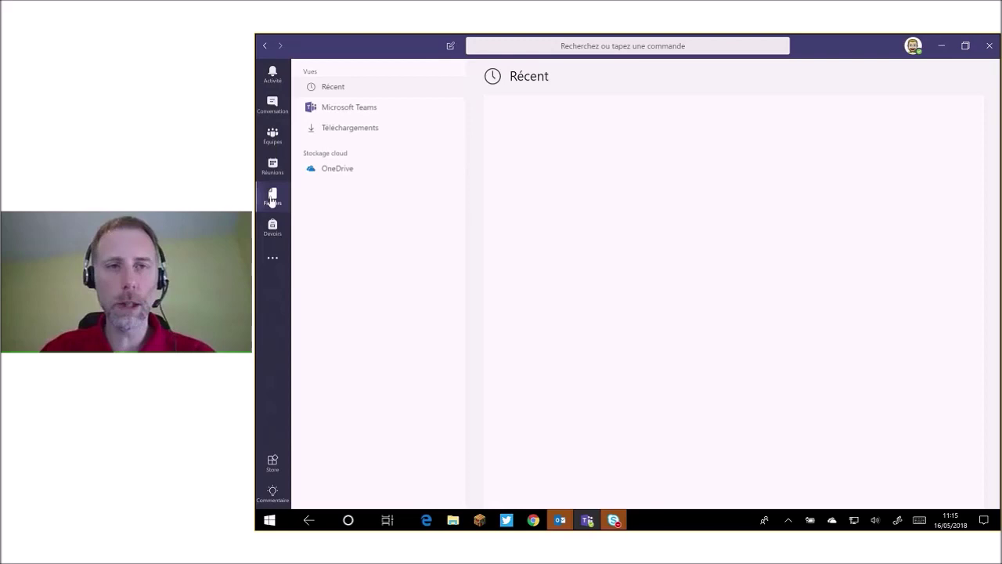
left_click(395, 174)
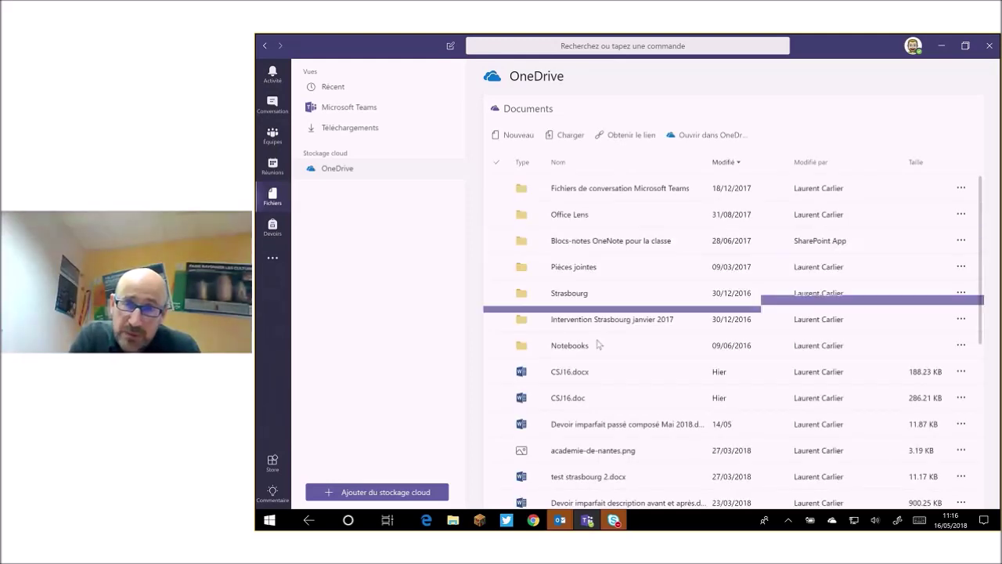
left_click(618, 322)
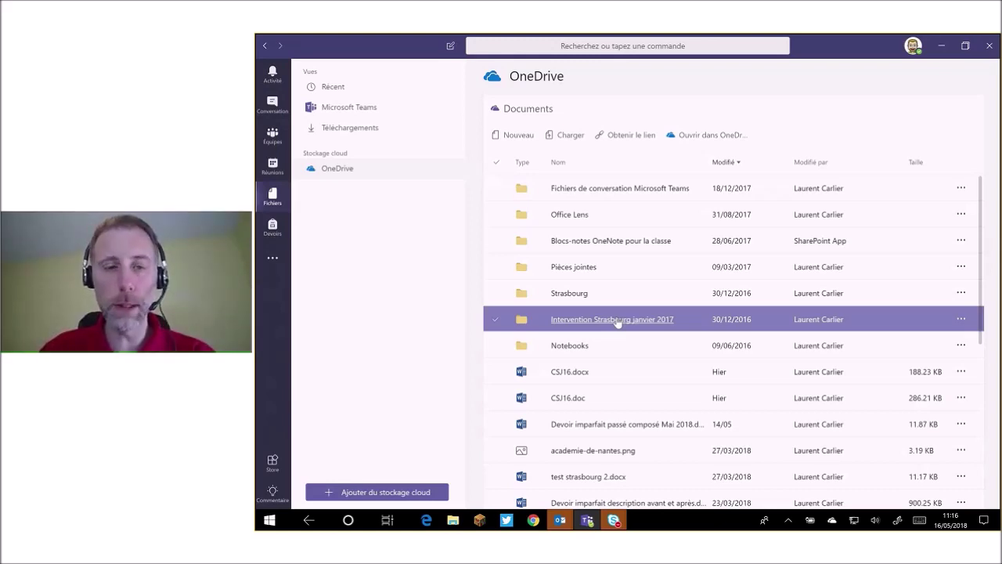
scroll(618, 322, "down", 1)
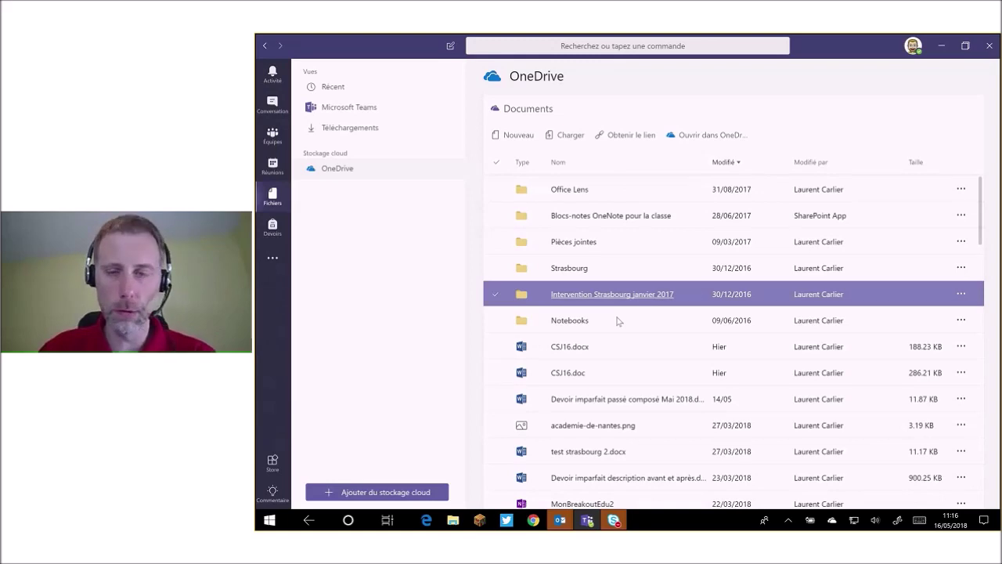
scroll(617, 321, "down", 1)
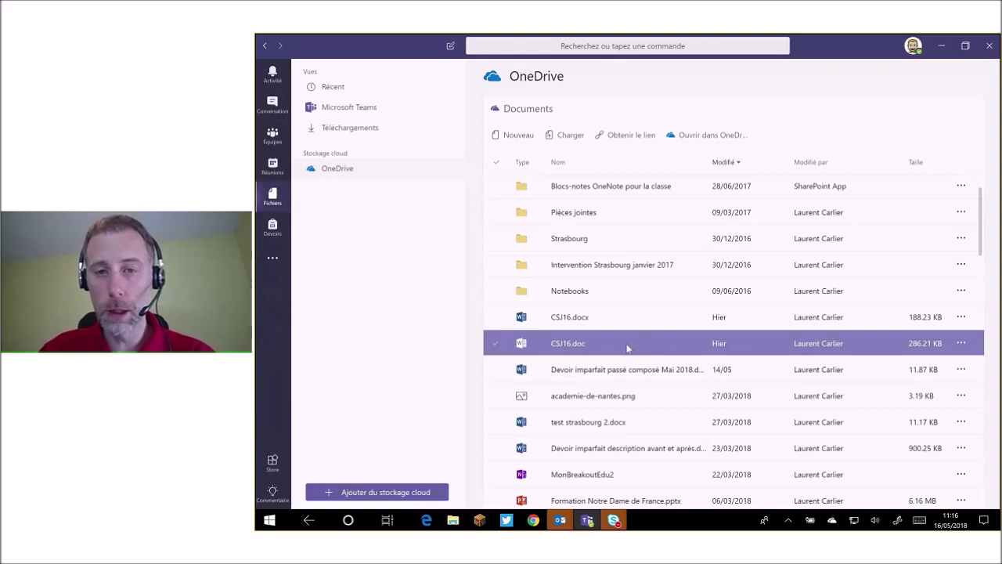
Select CSJ16.doc and choose Copier dans from its more-actions menu.
left_click(498, 346)
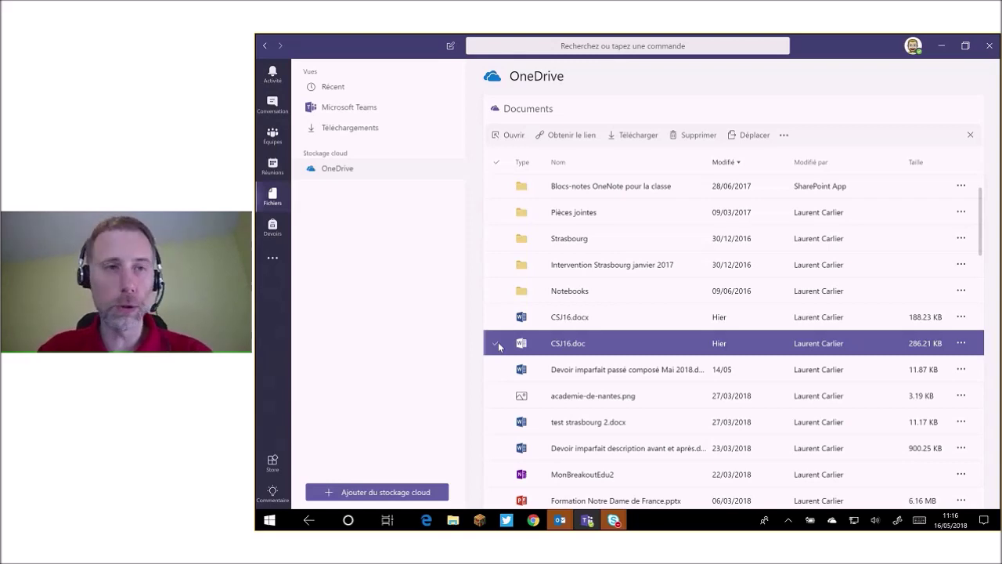
left_click(784, 135)
left_click(815, 159)
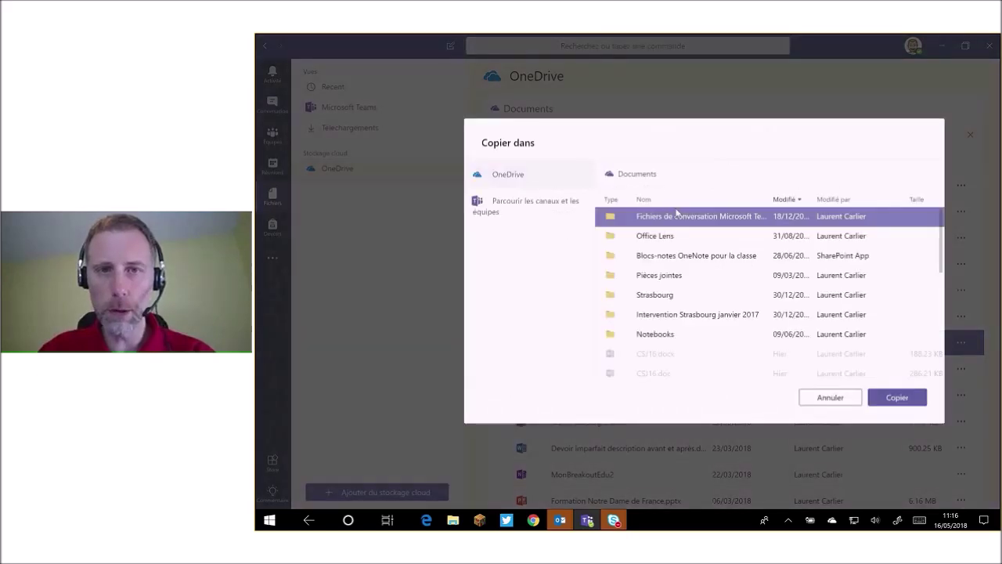
left_click(536, 205)
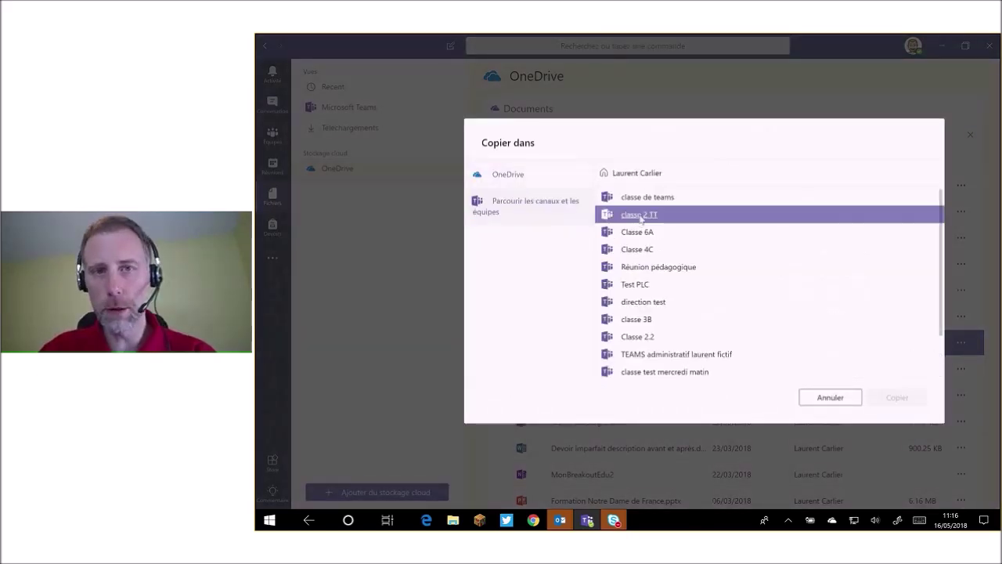
scroll(635, 262, "down", 2)
scroll(635, 279, "up", 2)
left_click(631, 211)
left_click(629, 200)
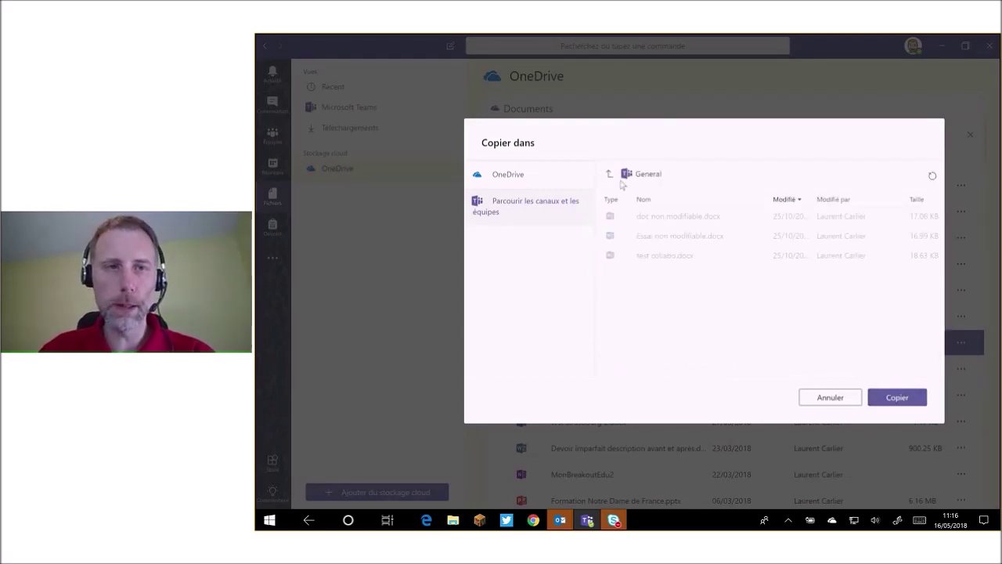
left_click(832, 400)
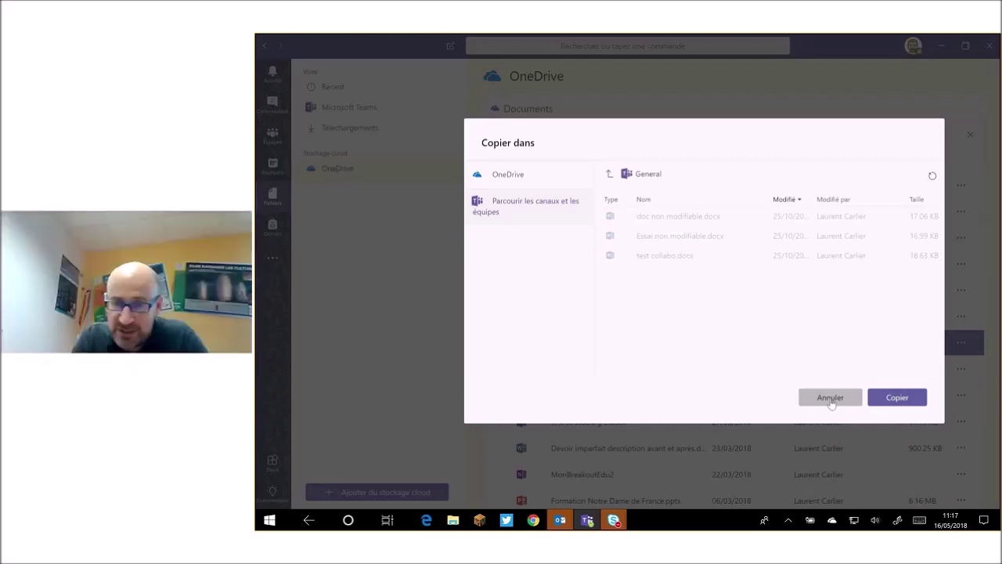
left_click(830, 397)
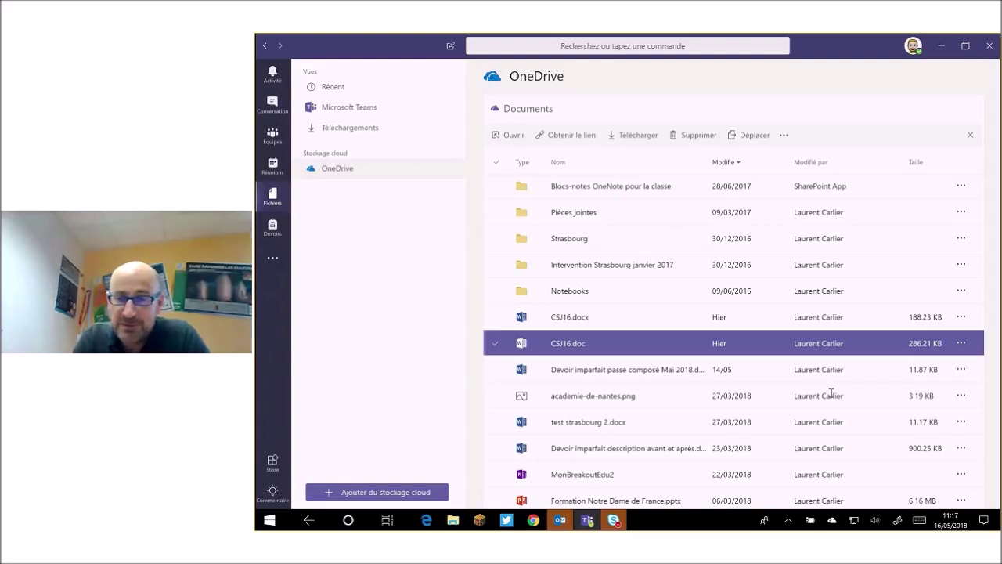
left_click(786, 137)
left_click(820, 160)
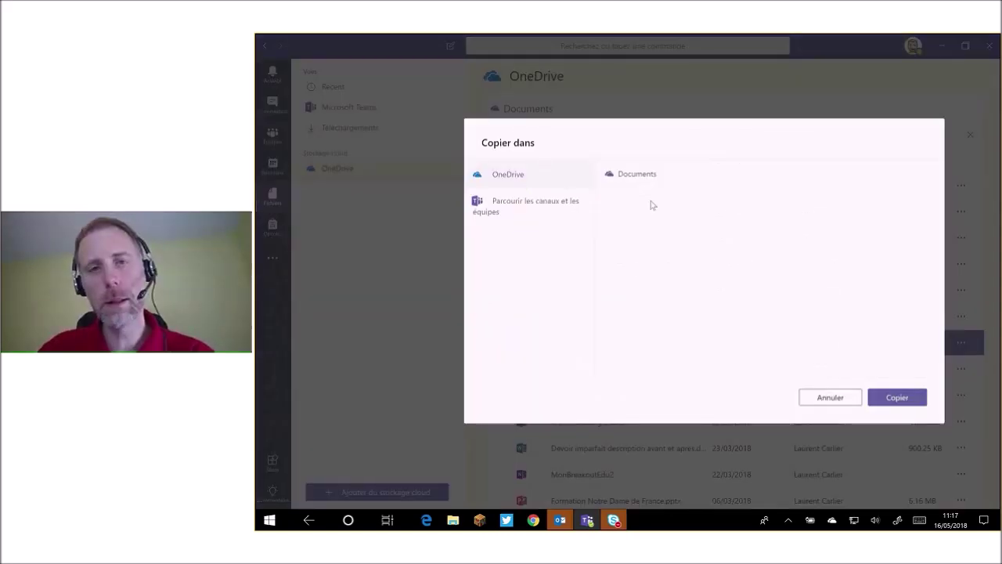
left_click(526, 206)
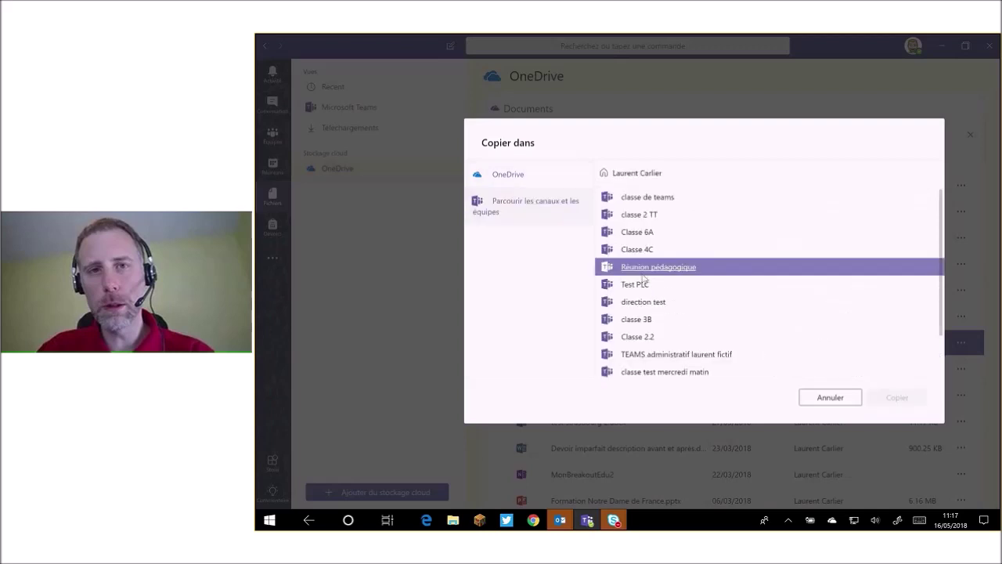
left_click(636, 251)
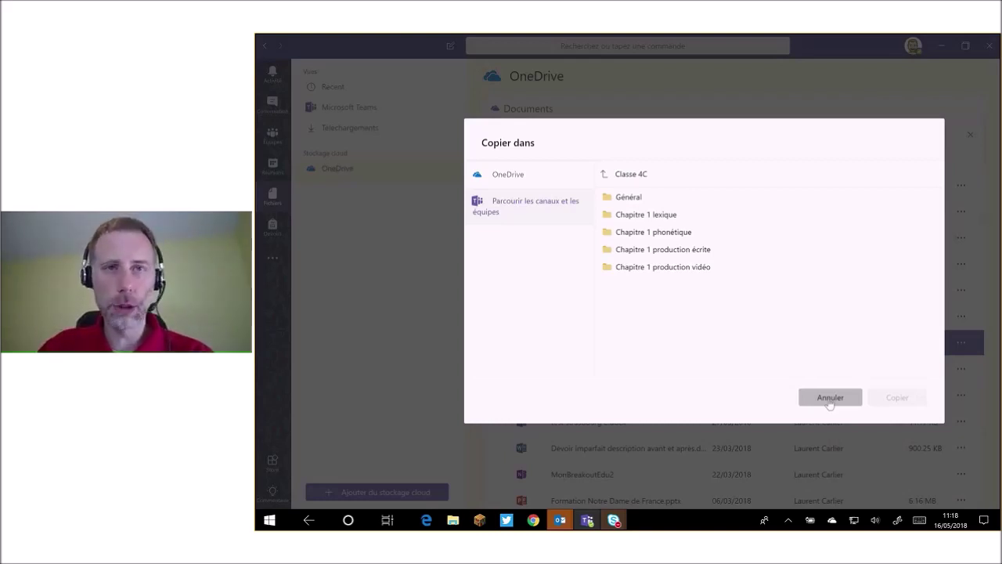
left_click(830, 397)
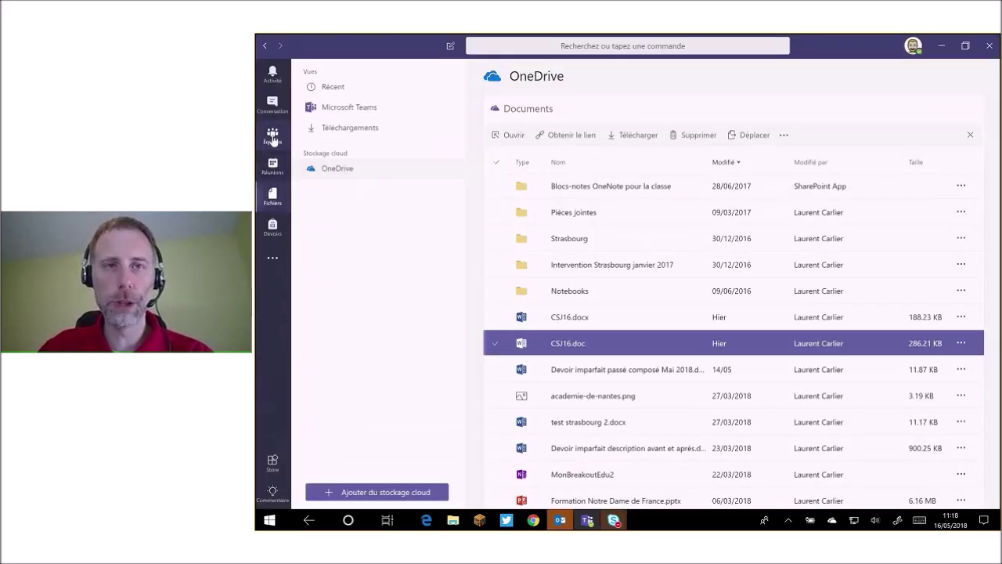
View the Classe 4C Général channel's Fichiers tab, then switch to the Récent files list.
left_click(273, 137)
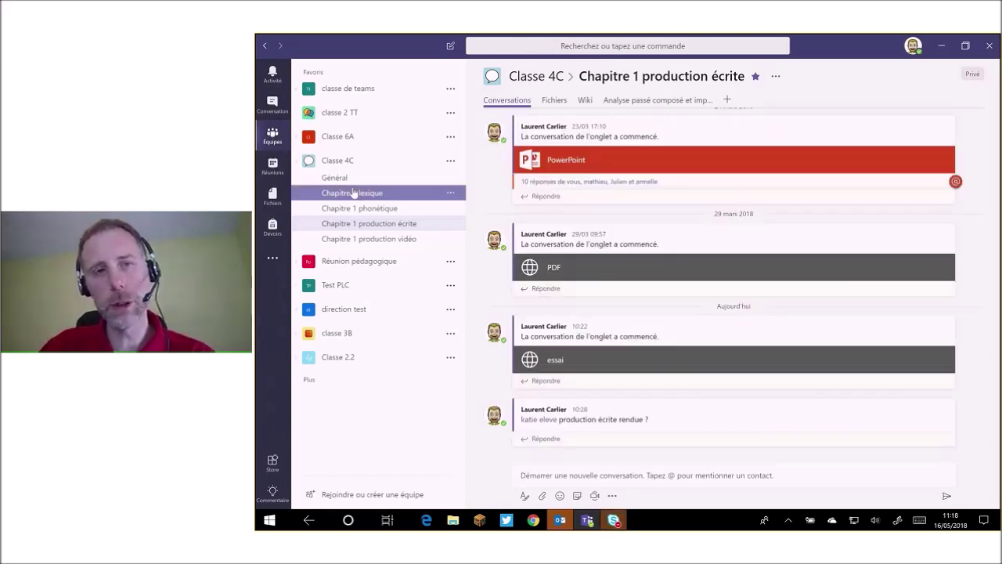
left_click(335, 178)
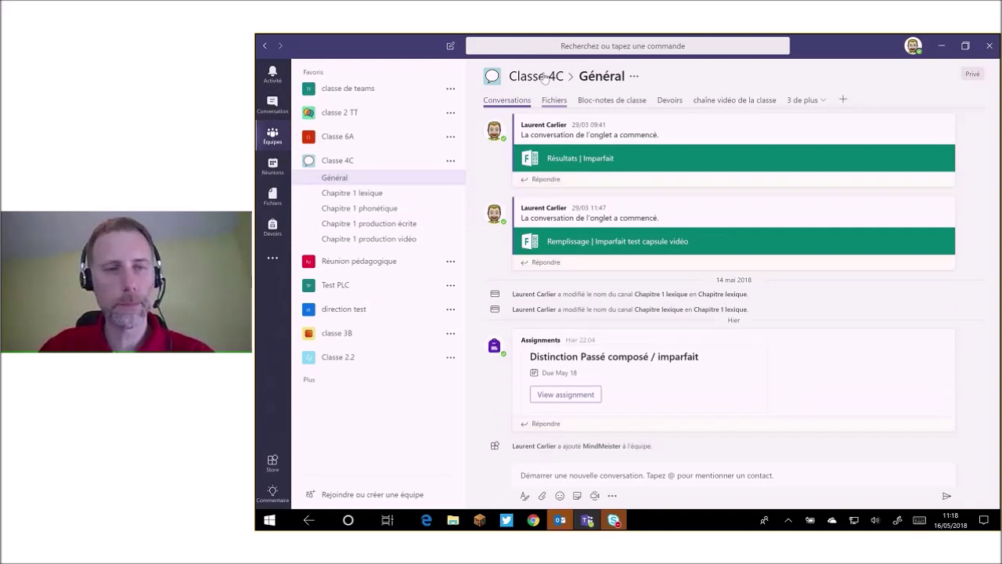
left_click(554, 100)
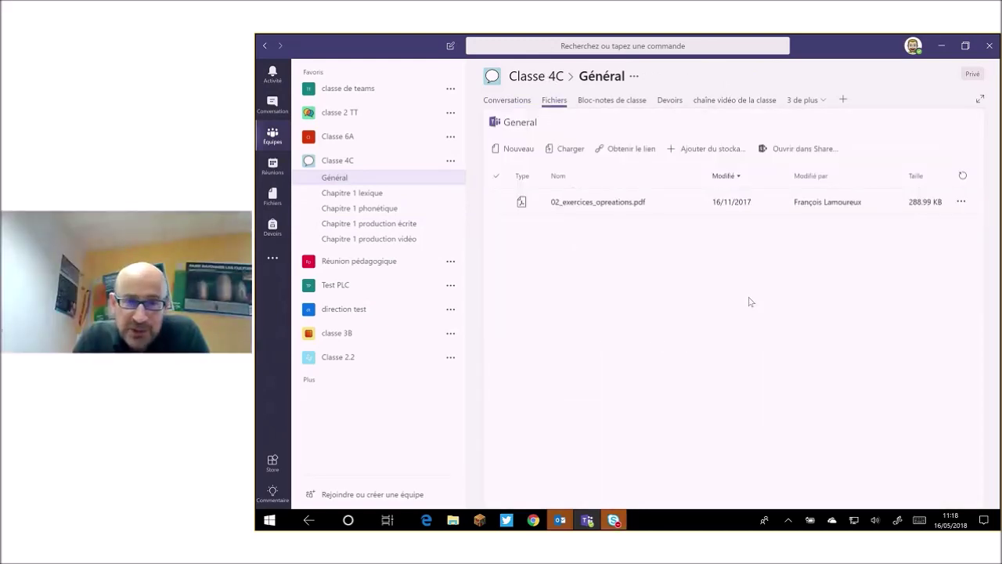
left_click(273, 197)
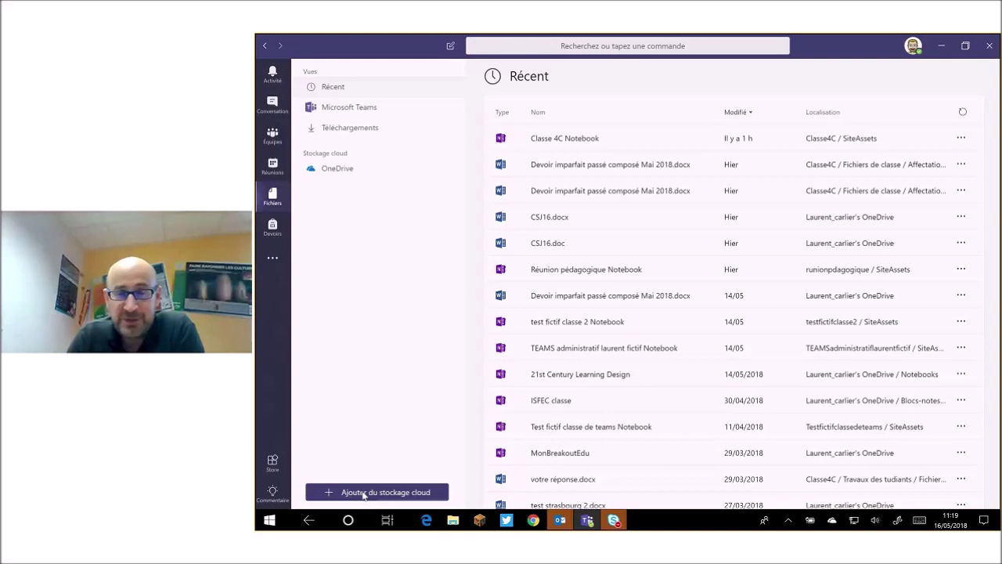
Review the Dropbox, Box and Google Drive storage options, close without adding, and return to Équipes.
left_click(364, 493)
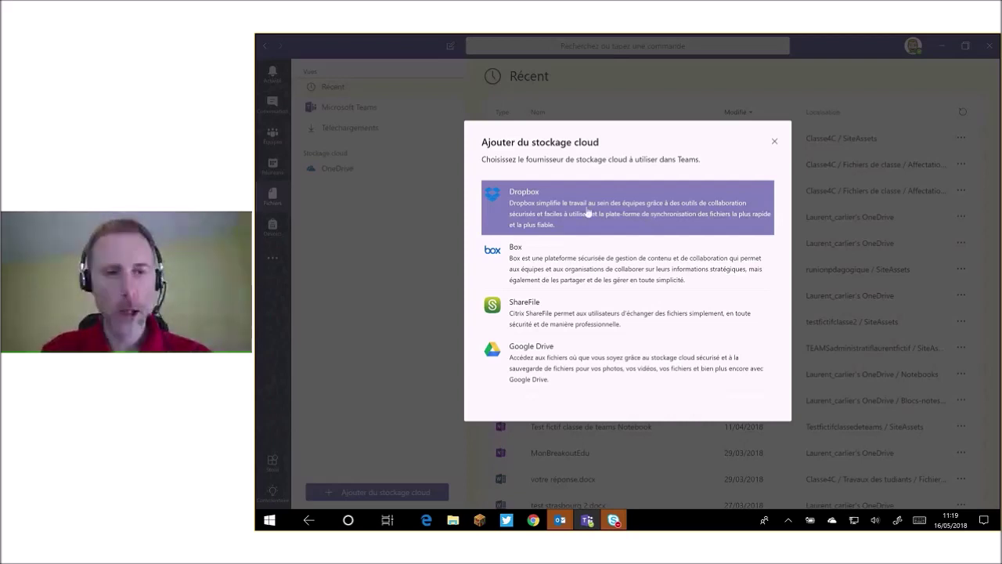
left_click(586, 259)
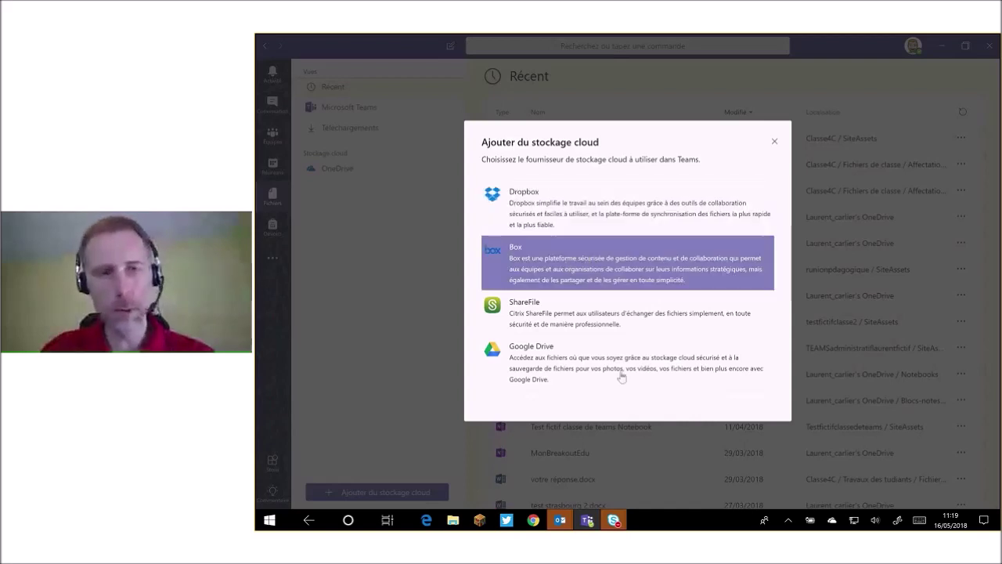
left_click(578, 359)
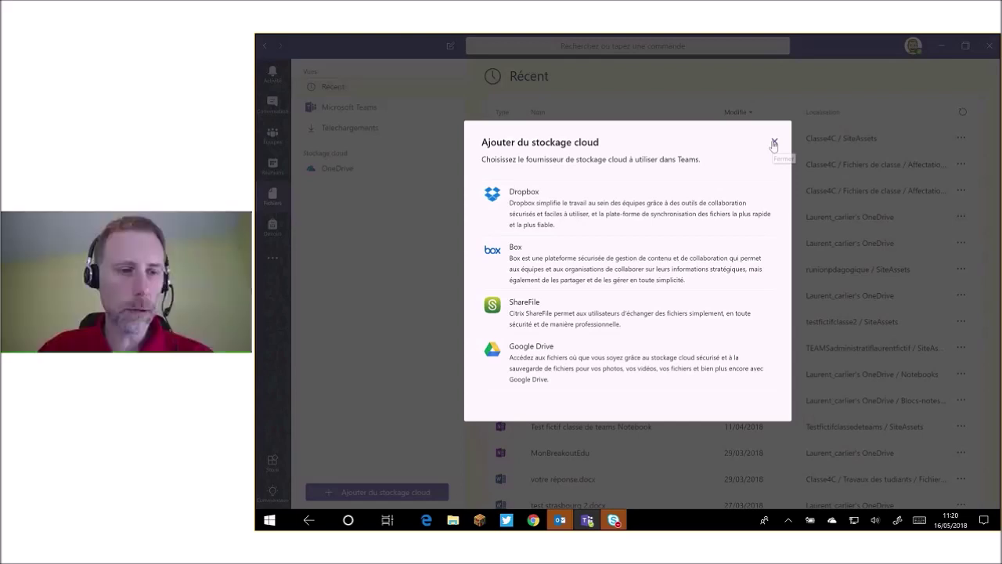
left_click(774, 143)
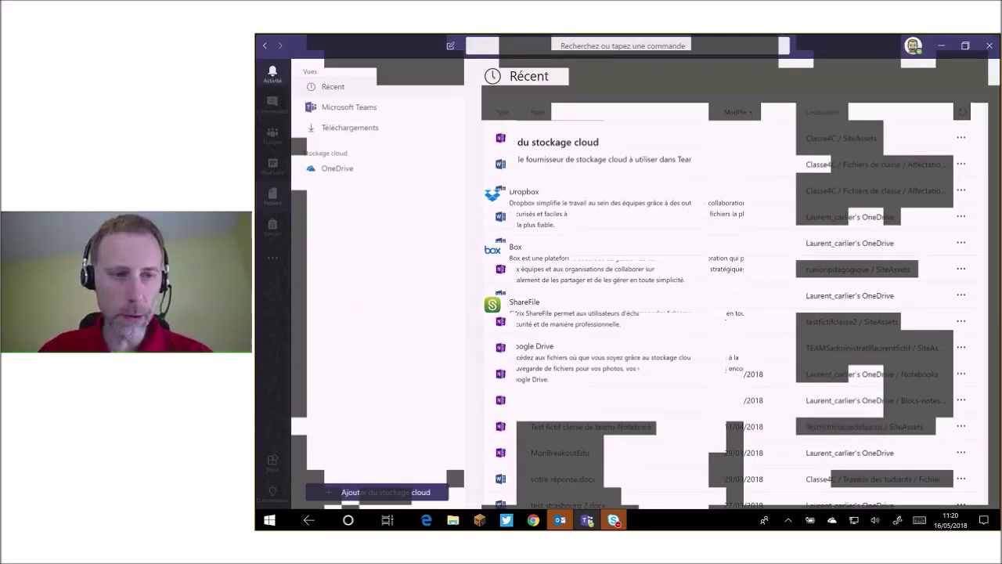
left_click(272, 138)
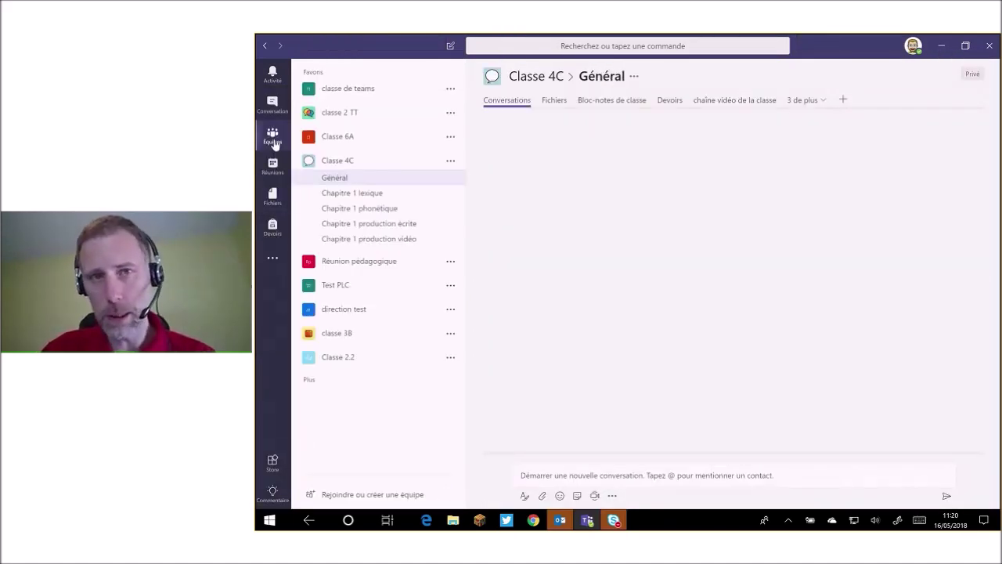
Open Rejoindre ou créer une équipe from the bottom of the team list.
left_click(364, 496)
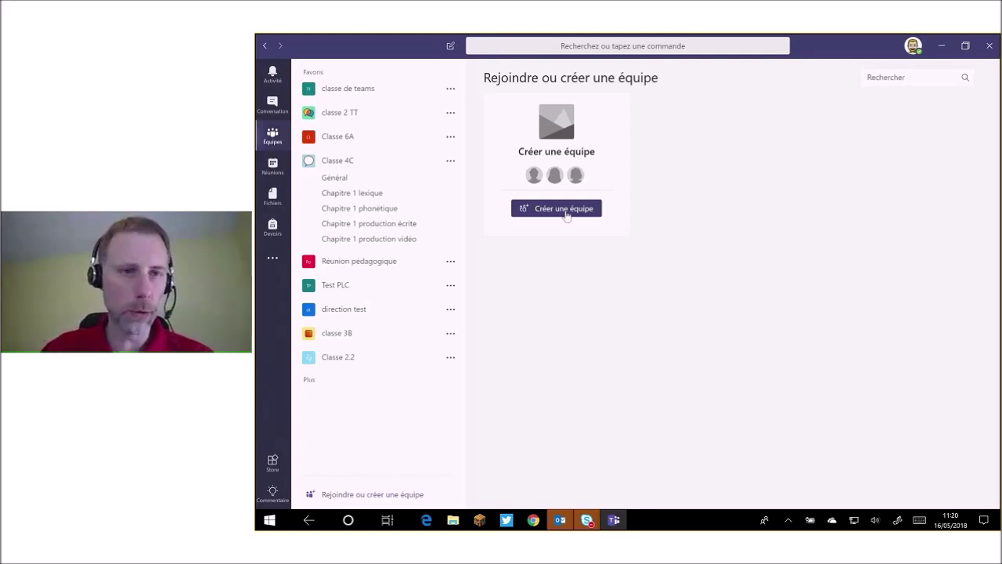
Create a Classes-type team named 'classe 5B' and skip adding members.
left_click(566, 213)
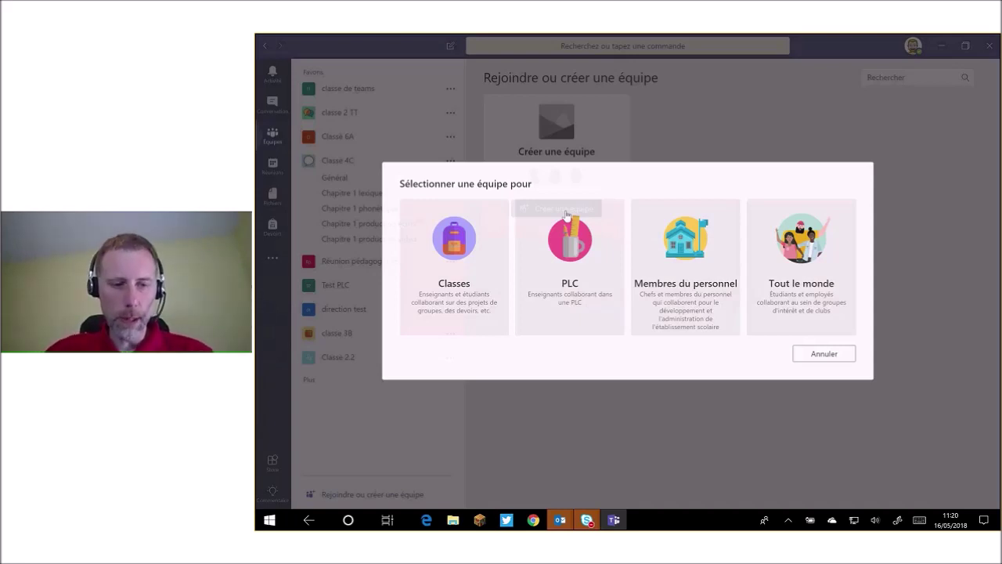
left_click(566, 214)
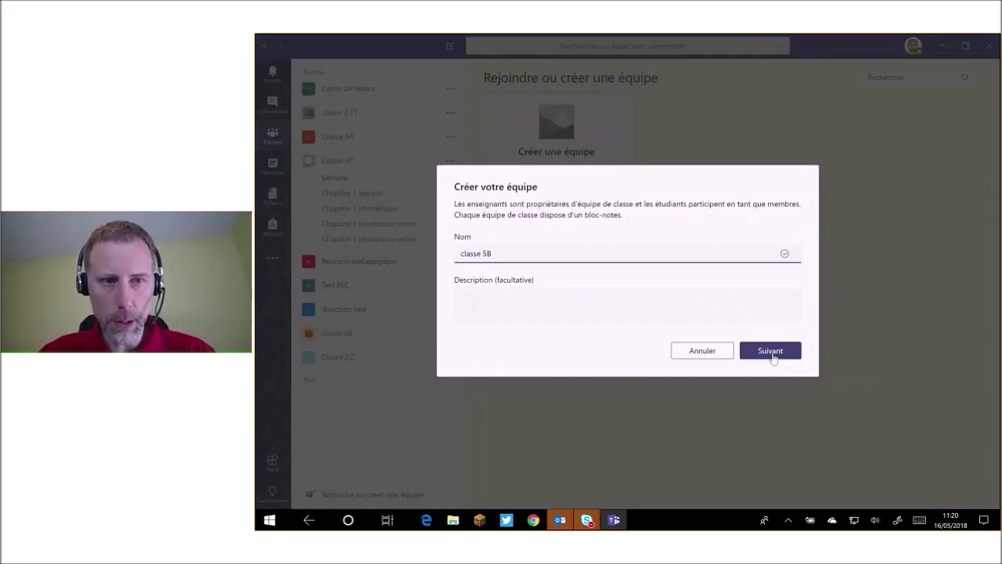
left_click(770, 353)
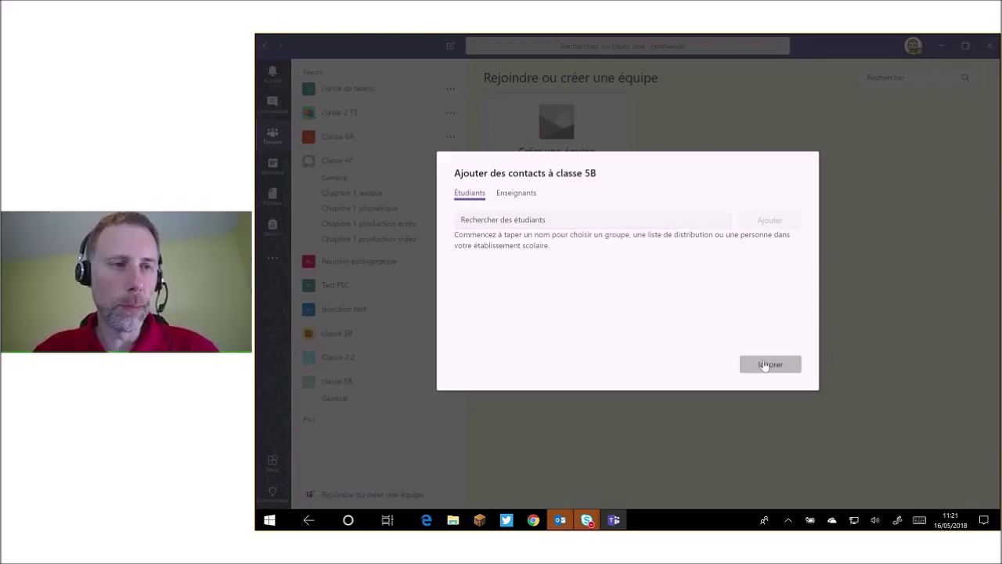
left_click(765, 365)
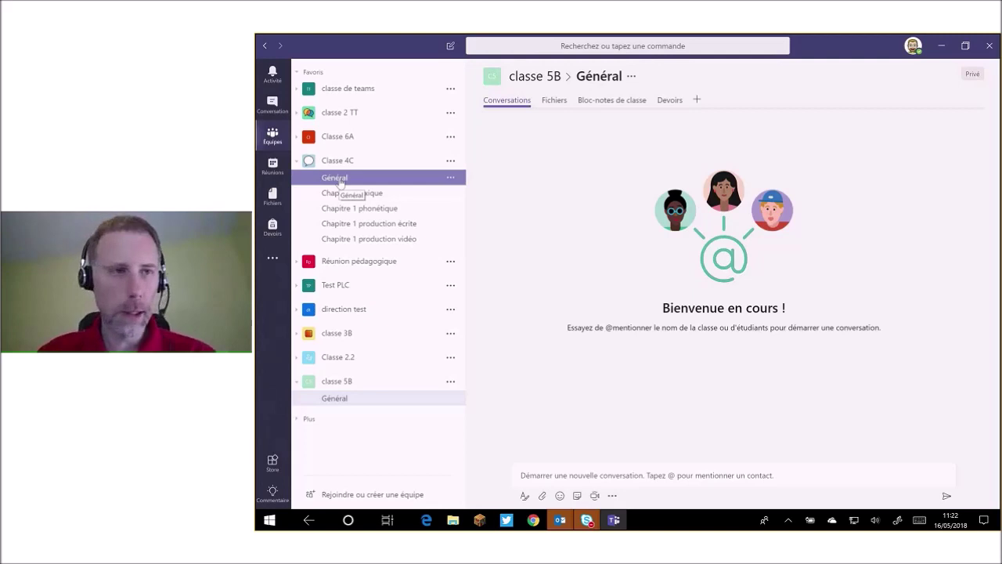
left_click(358, 178)
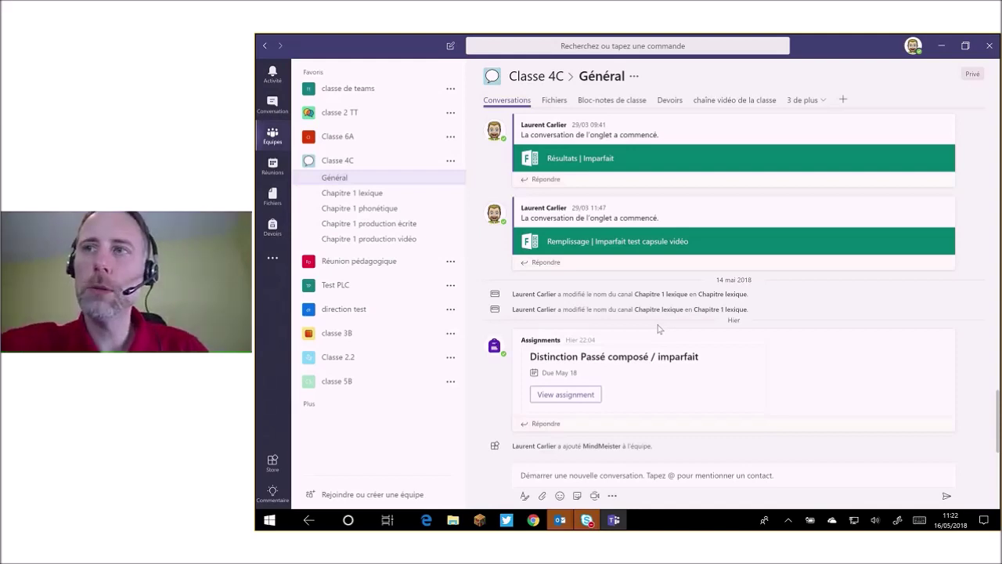
scroll(658, 329, "up", 1)
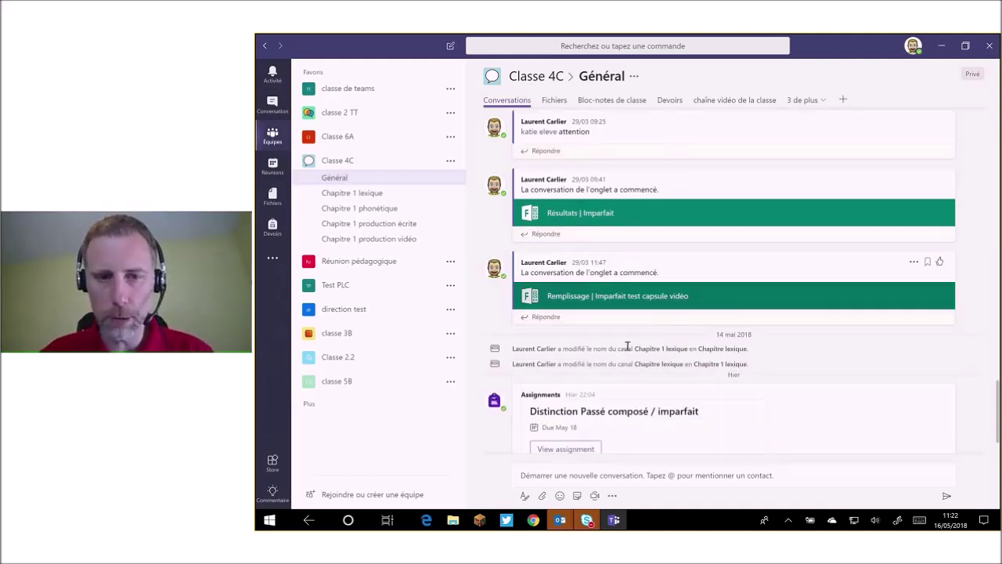
scroll(627, 346, "down", 1)
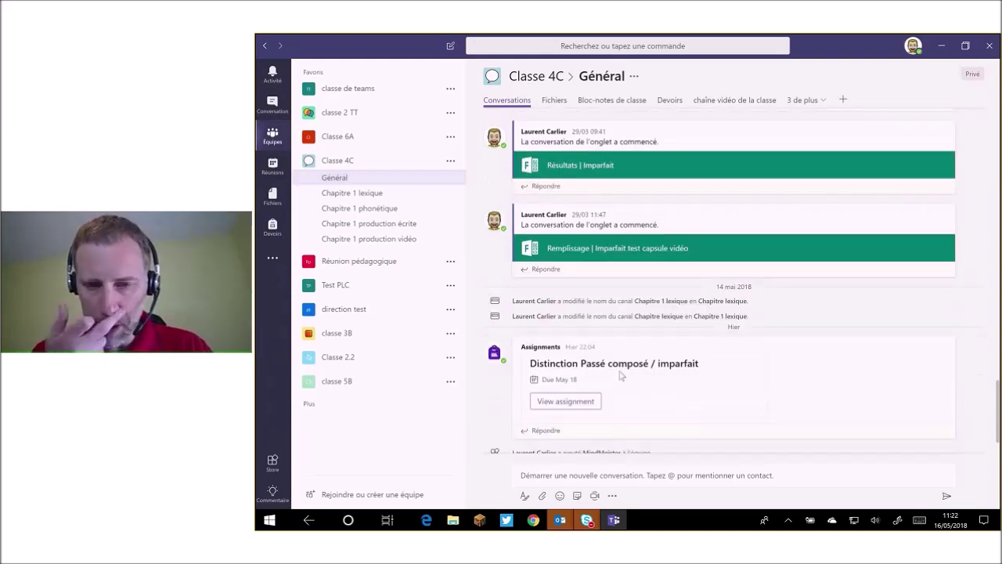
left_click(621, 474)
type("@")
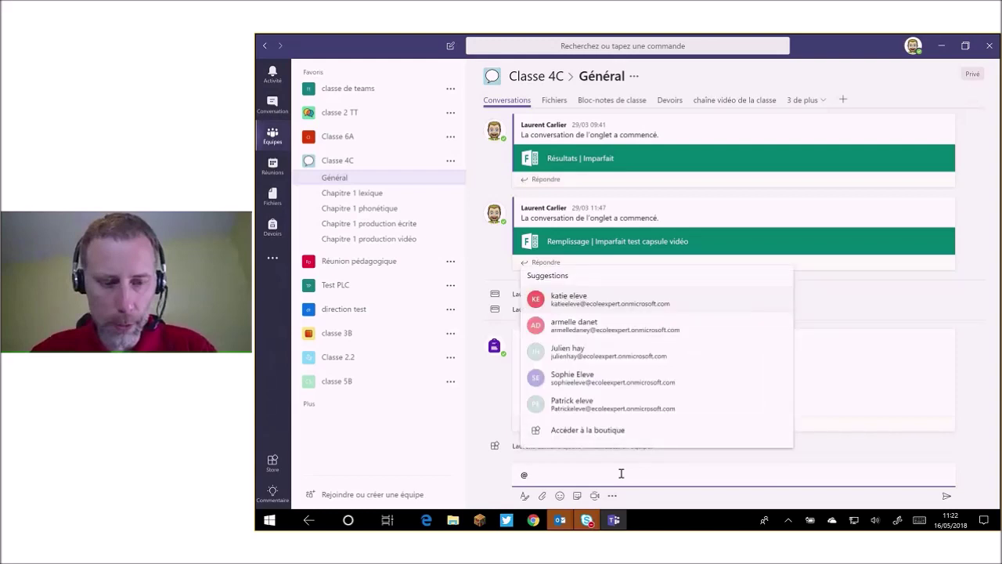
type("class")
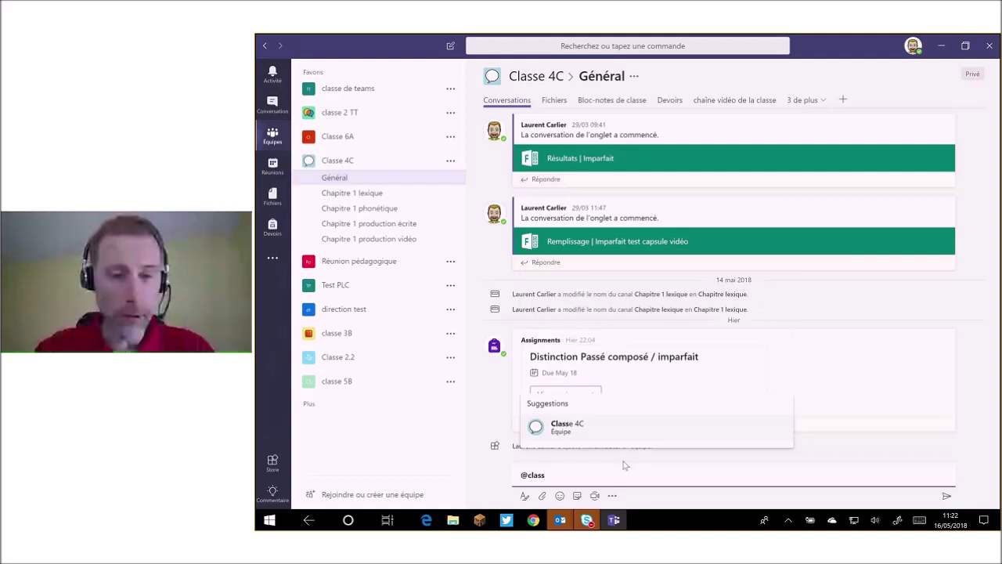
left_click(627, 429)
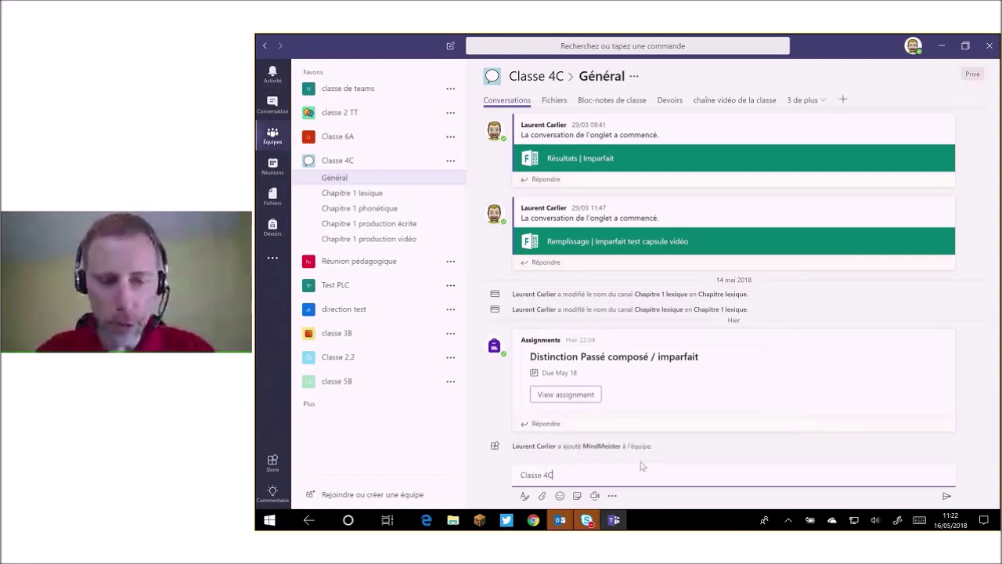
type("changeme")
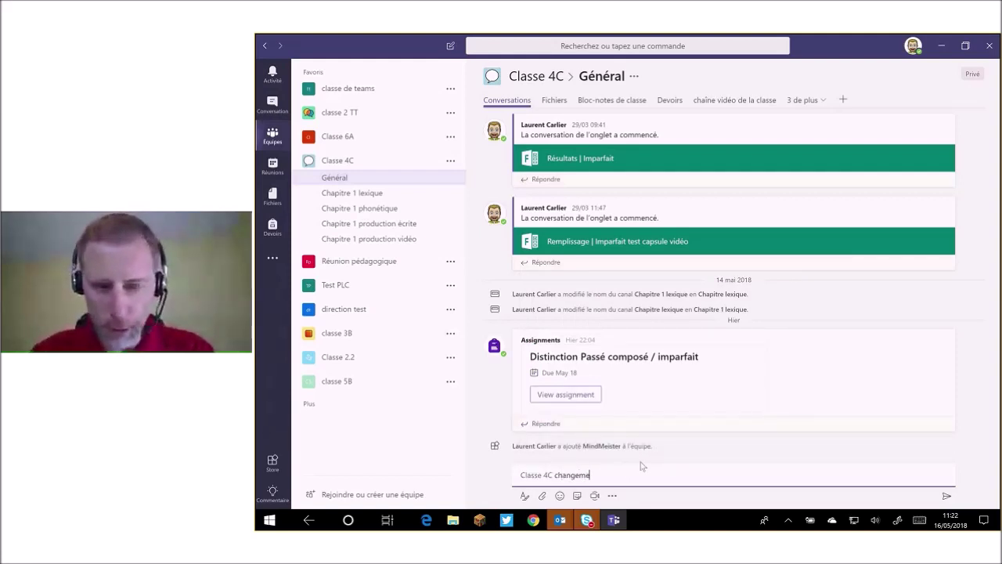
type("nt de salle 4B")
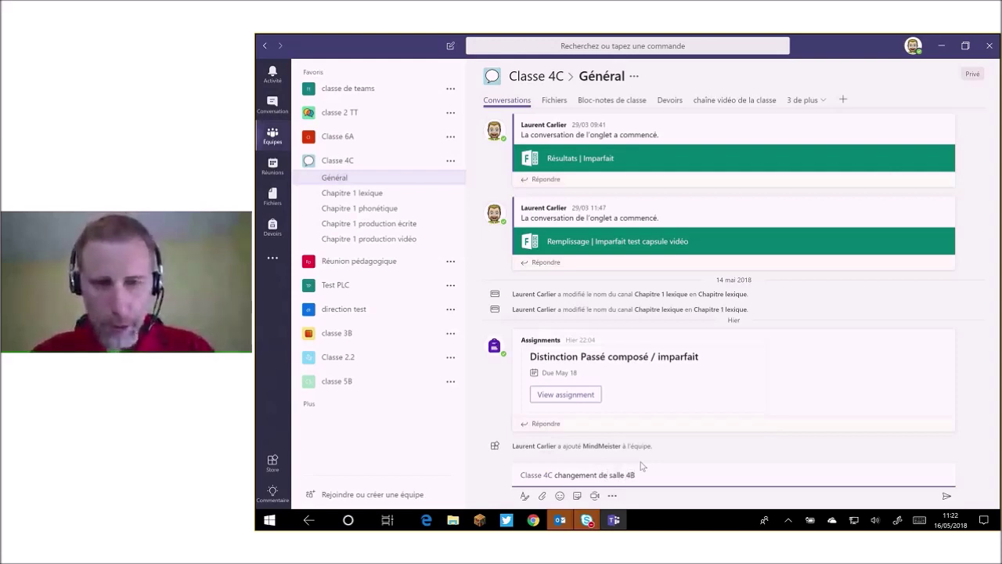
key("Return")
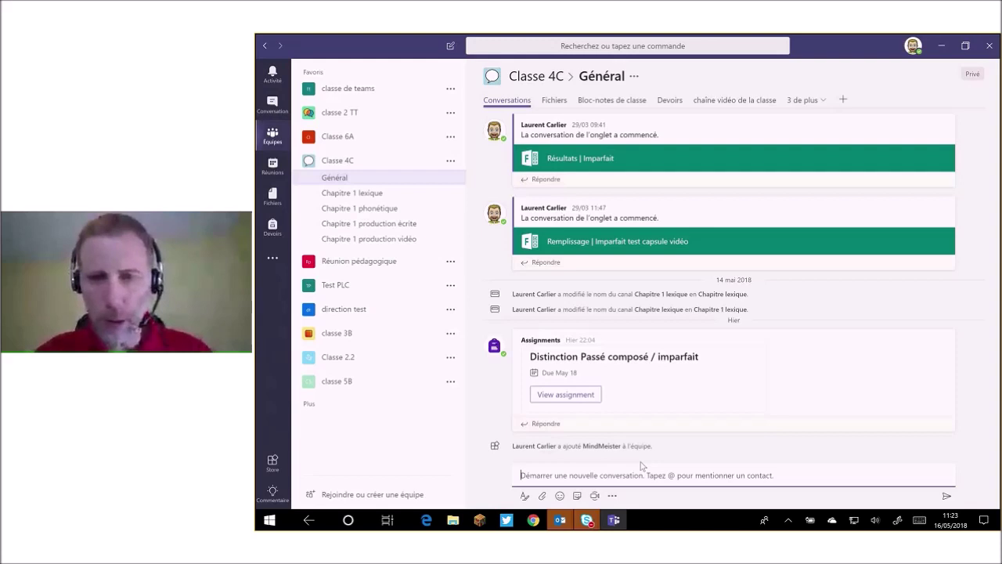
mouse_move(427, 524)
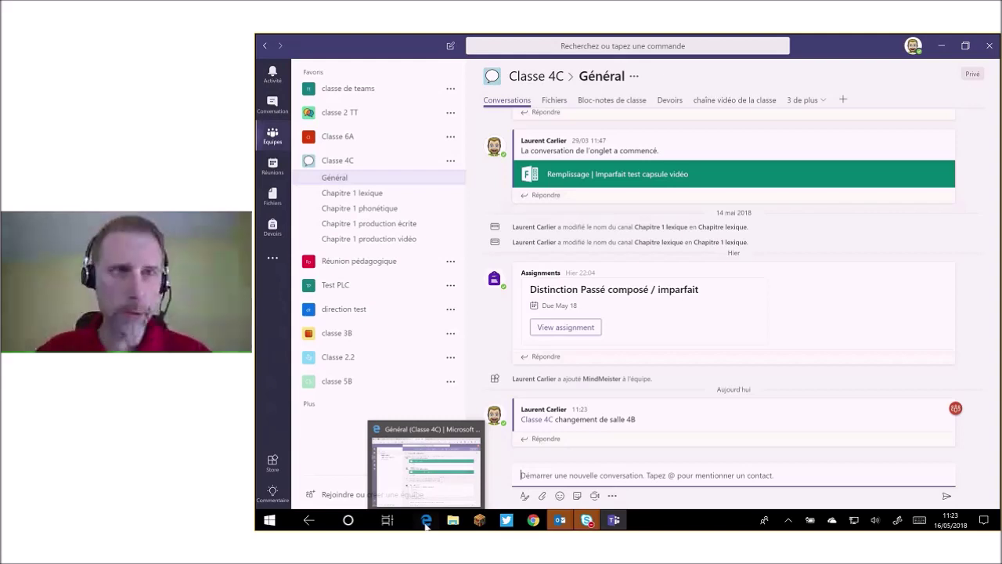
left_click(426, 522)
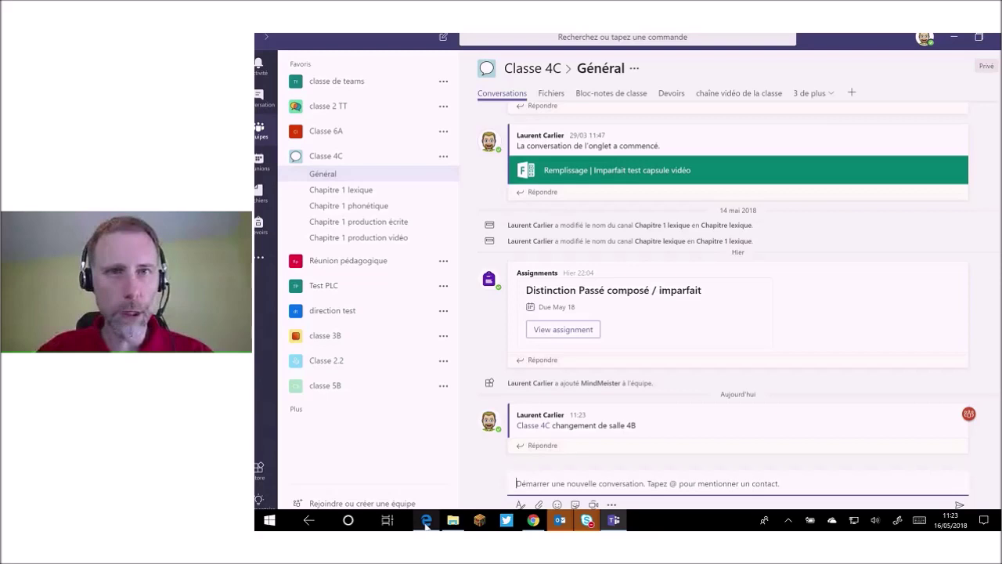
Bring Teams on the web forward on Classe 4C Général, showing the 'changement de salle 4B' post mentioning the team.
left_click(426, 522)
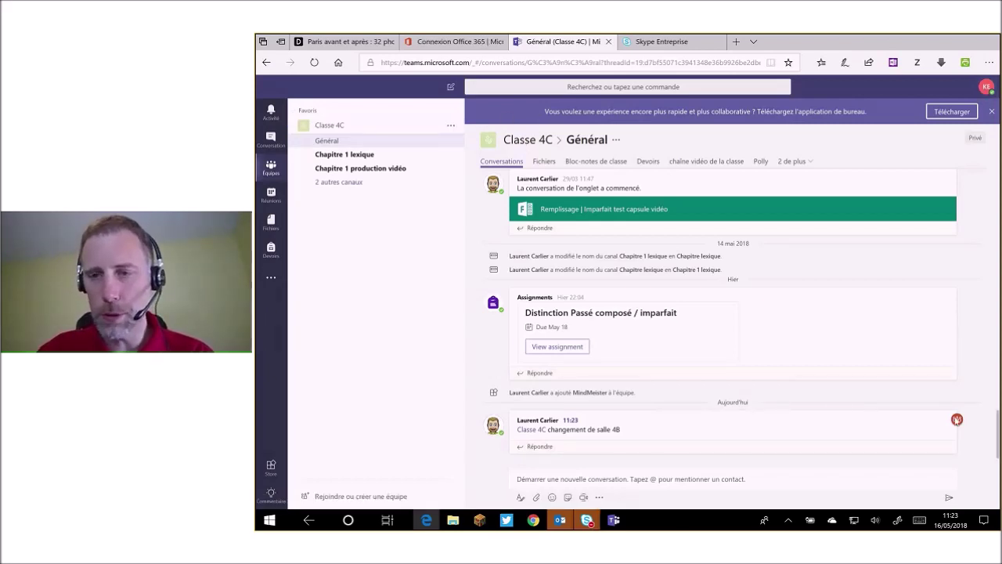
mouse_move(956, 420)
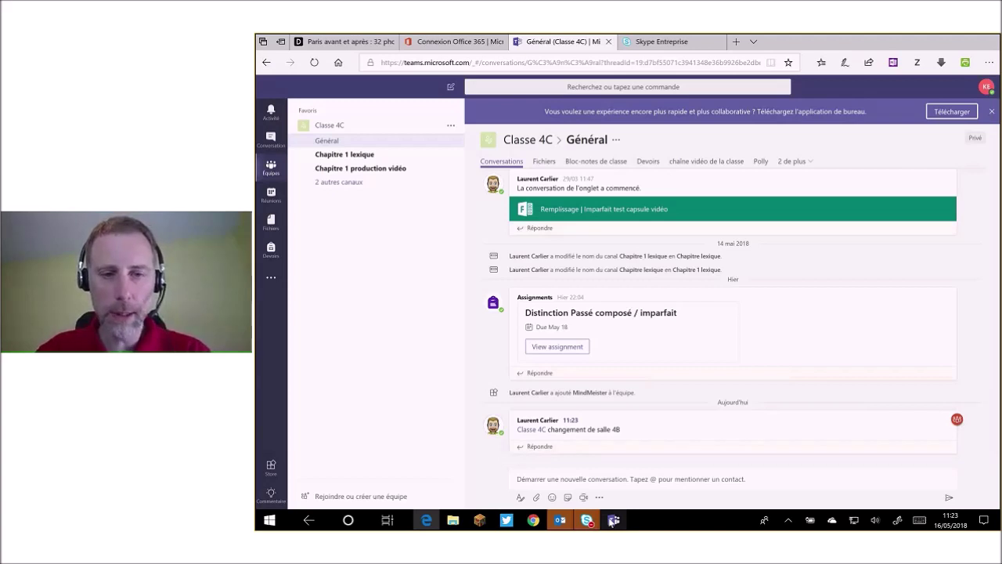
mouse_move(611, 521)
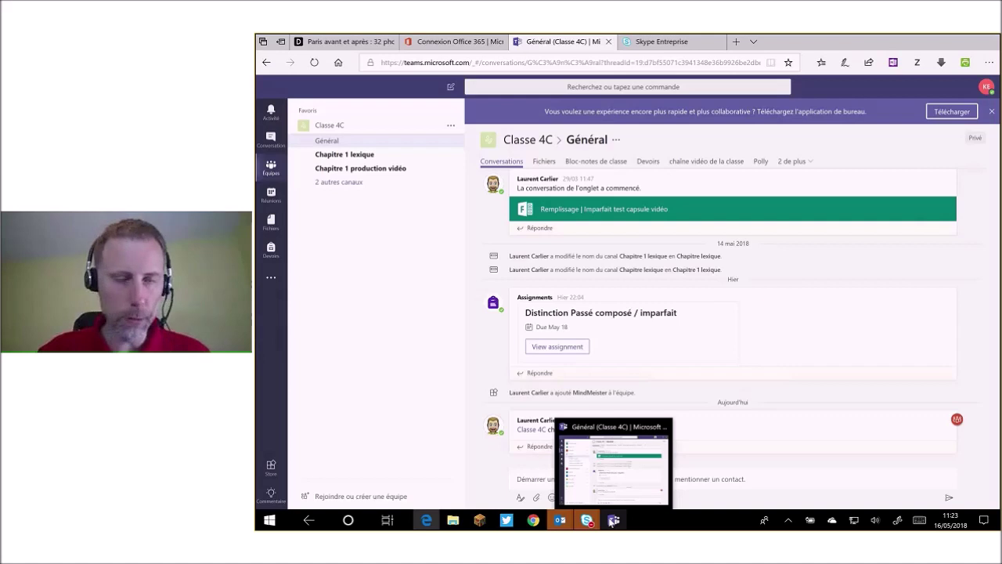
left_click(612, 520)
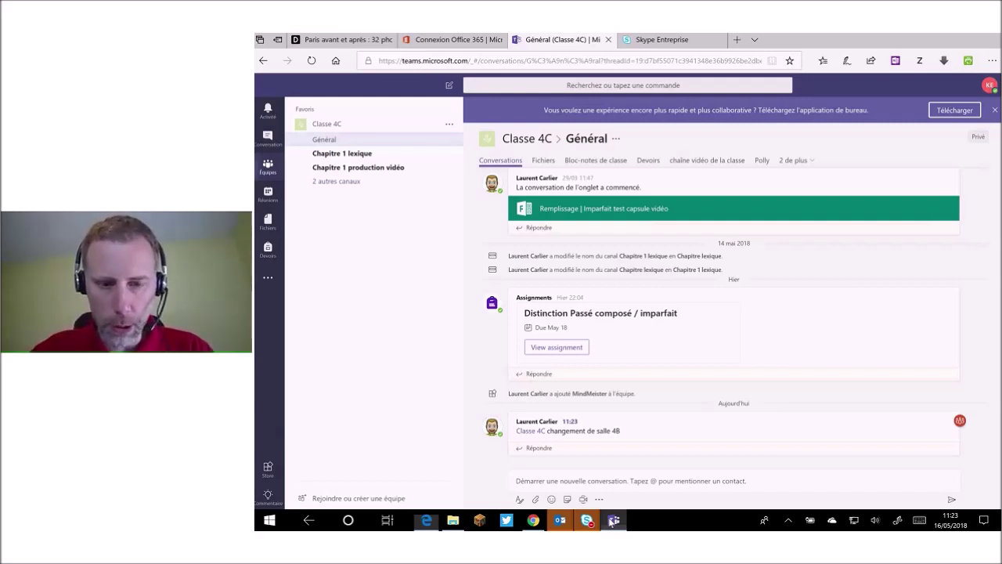
left_click(613, 520)
type("e")
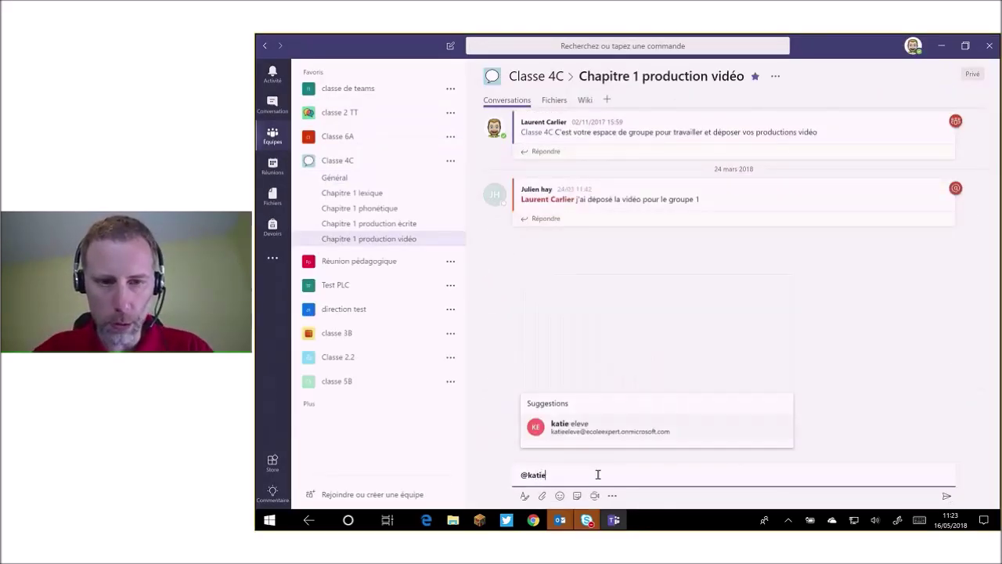
left_click(633, 429)
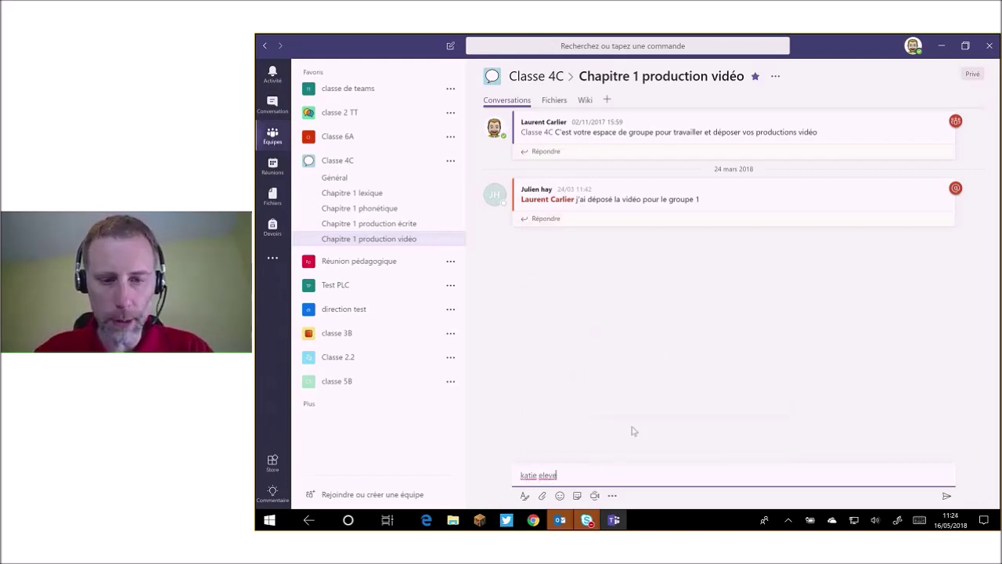
type("rattrapage")
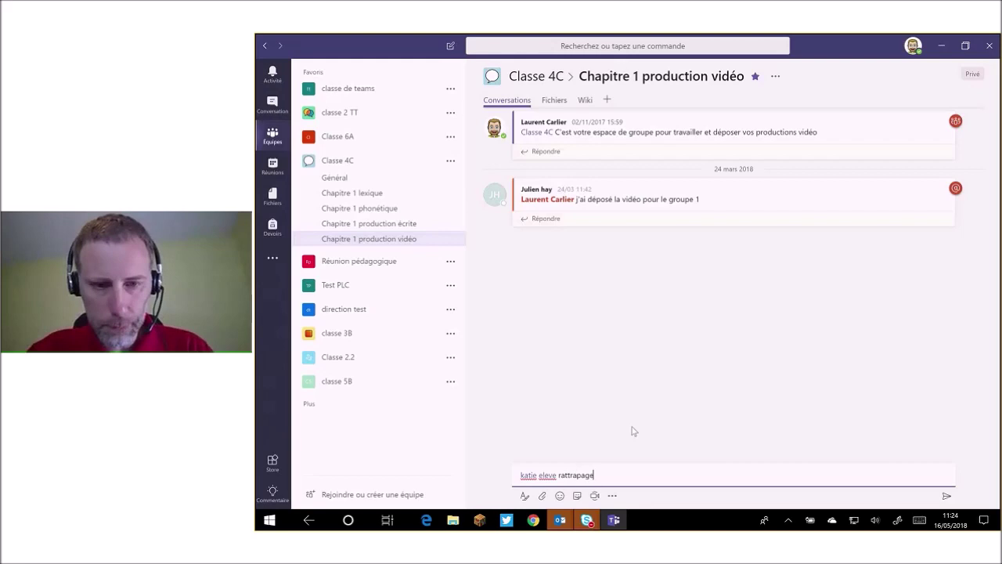
type(". T")
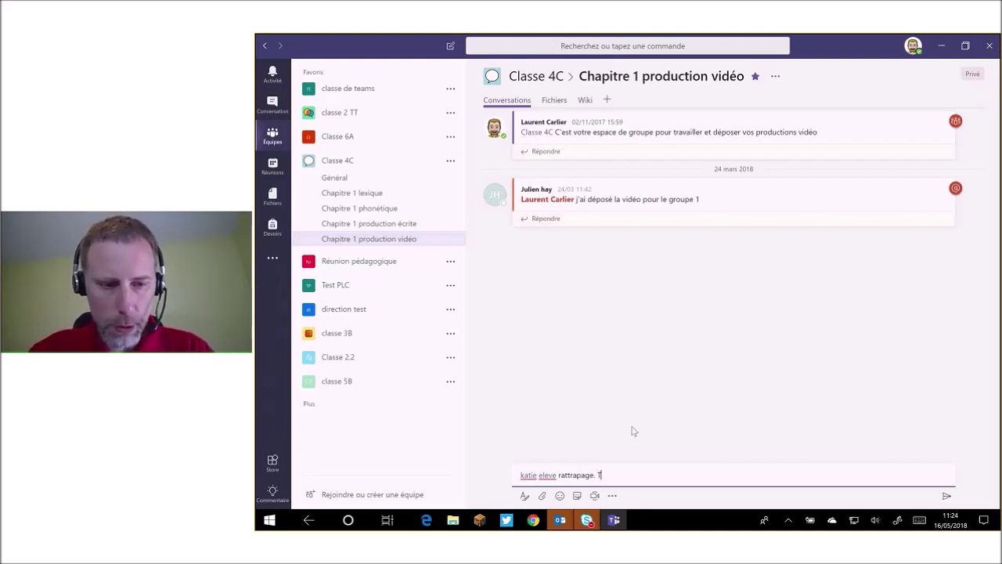
type("u es dans le")
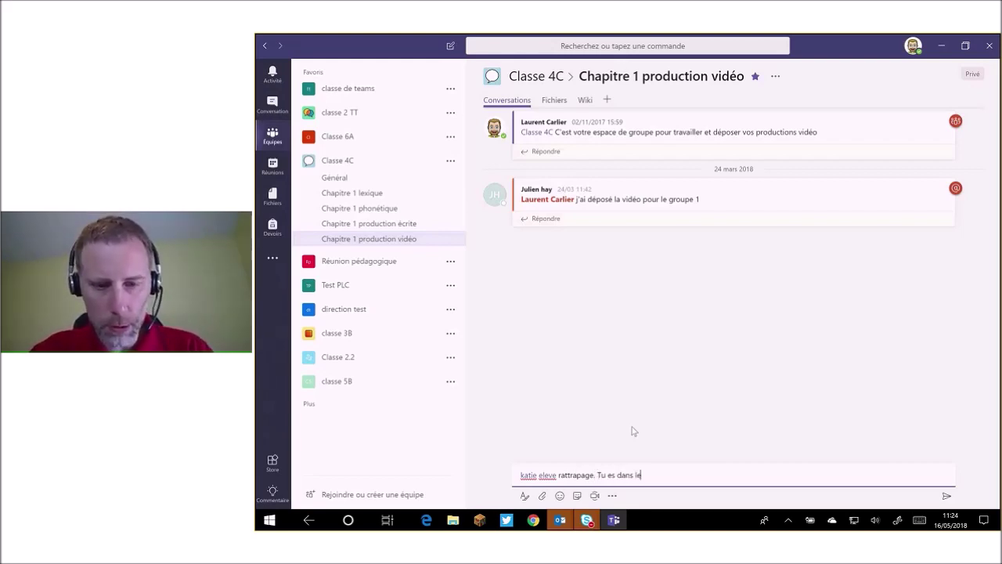
type(" groupe 3")
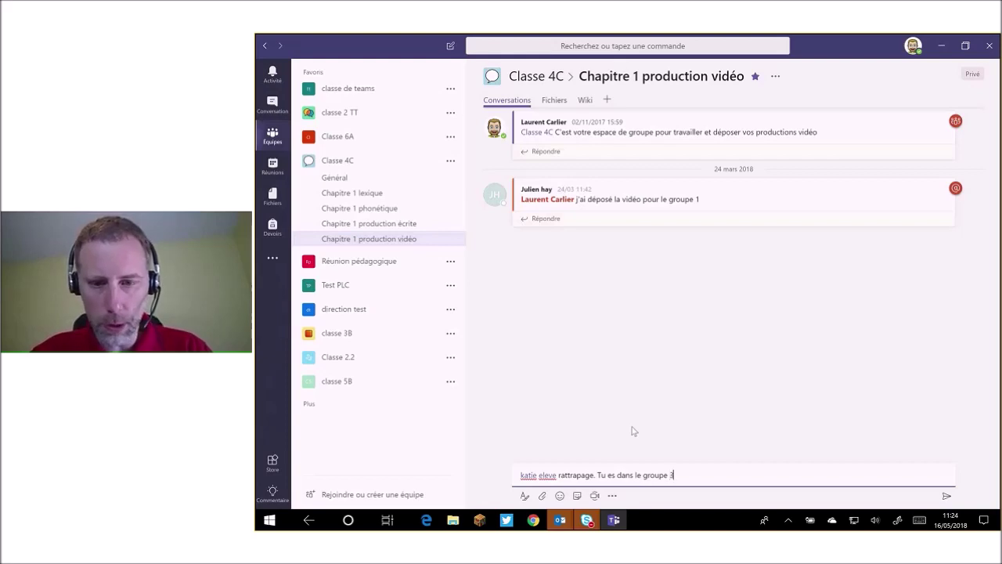
type(" pour la pro")
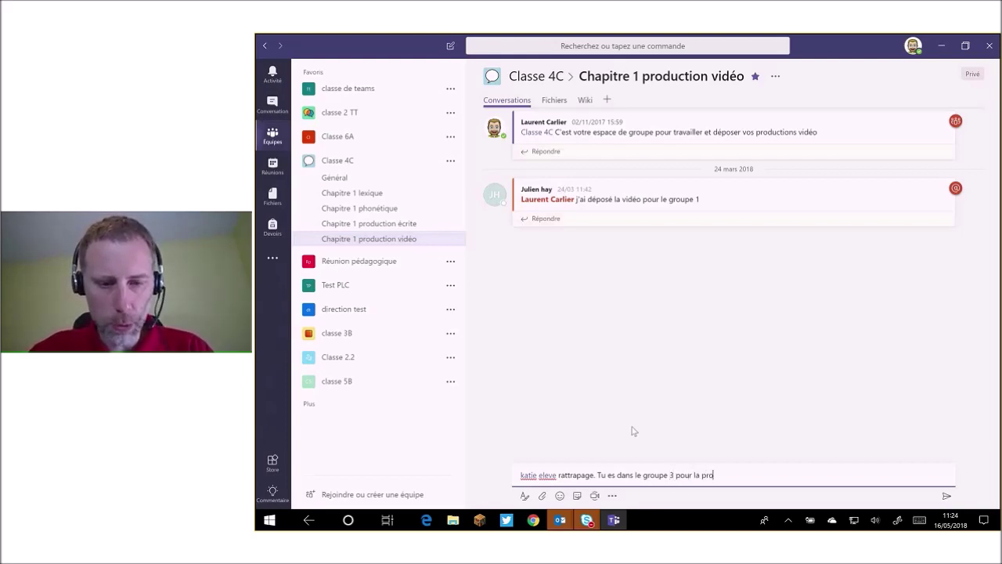
type("duction vidéo")
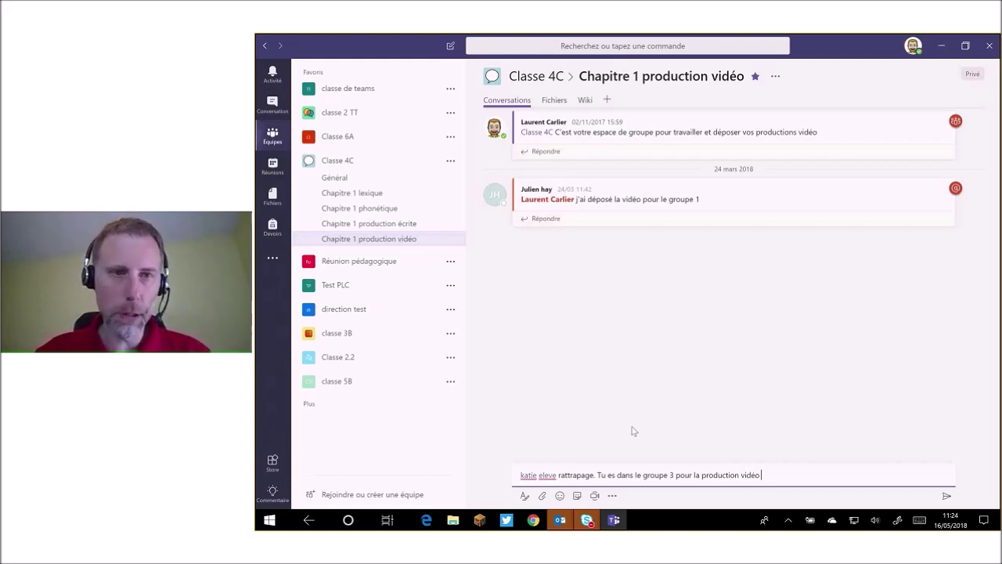
key("Return")
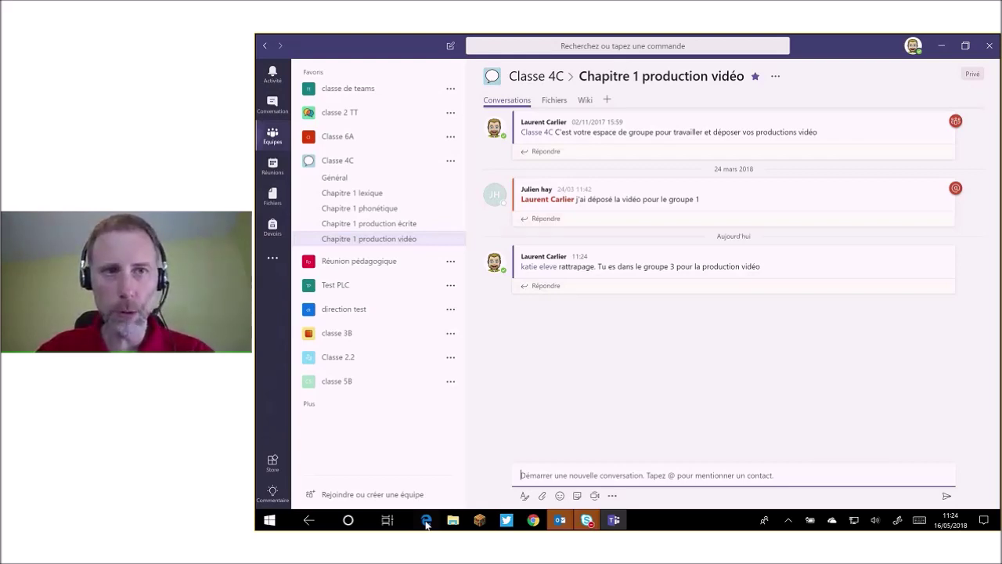
In Teams on the web, open Chapitre 1 production vidéo to see the groupe 3 mention post.
left_click(426, 521)
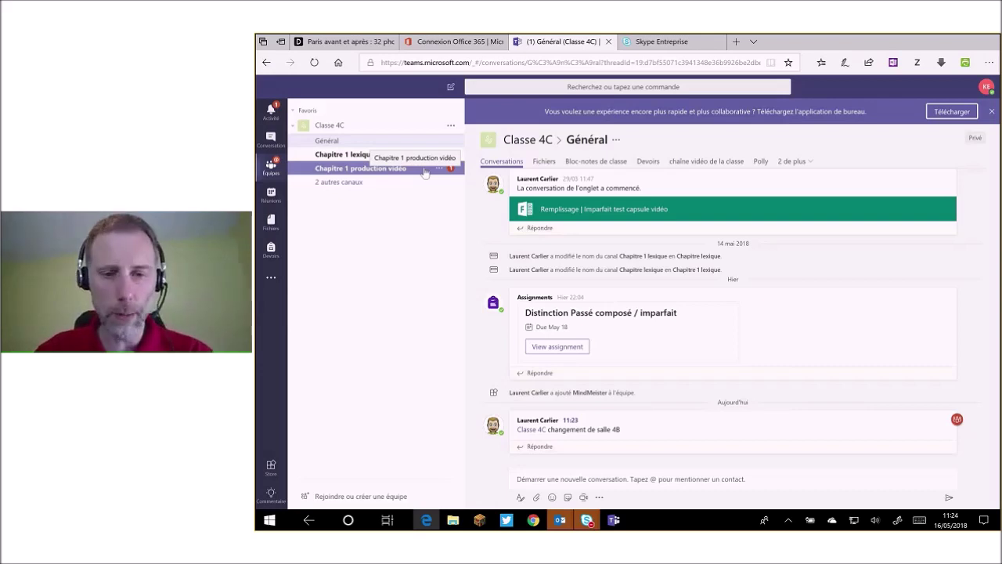
left_click(423, 172)
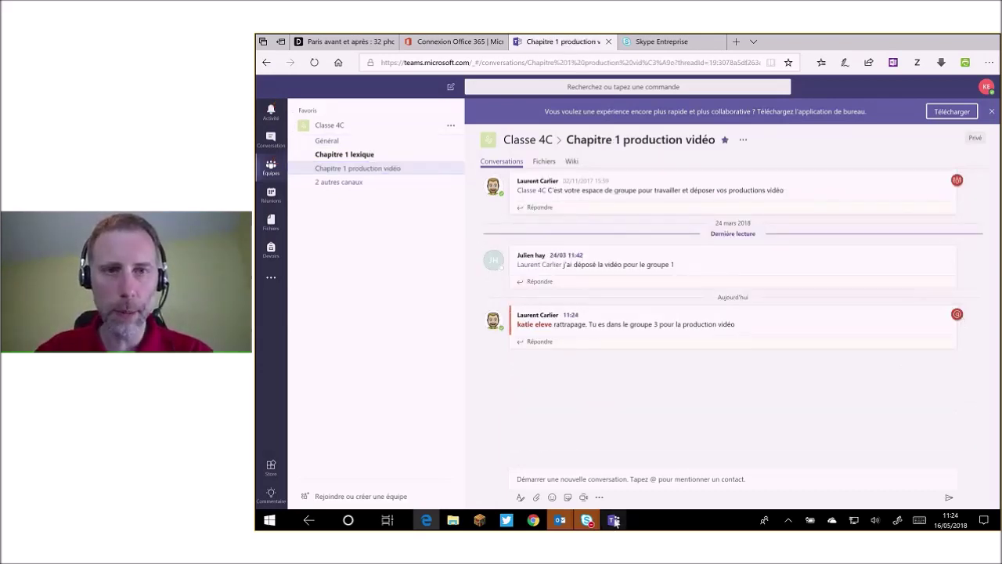
mouse_move(616, 522)
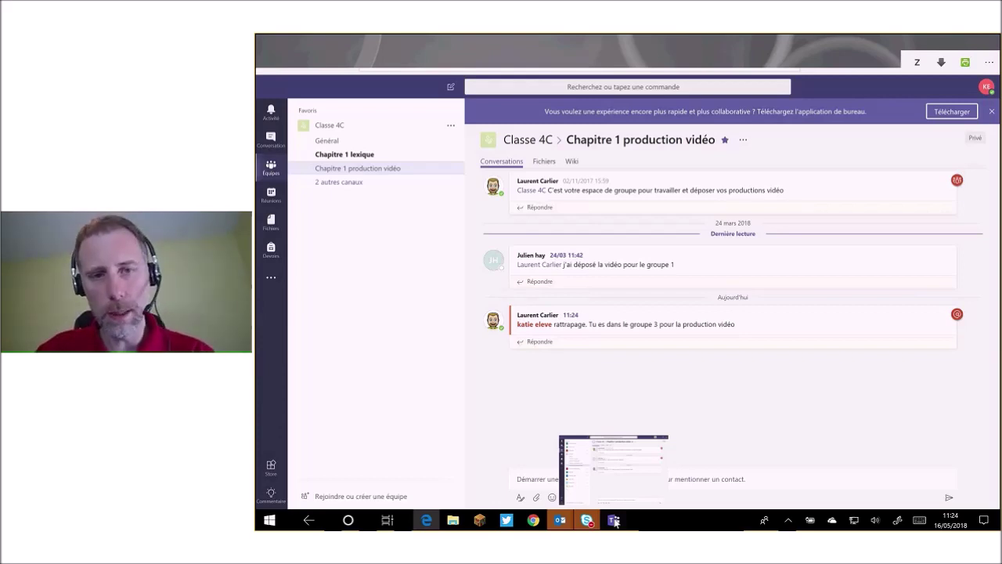
Return to the desktop app's Classe 4C Général channel and open its Bloc-notes de classe tab.
left_click(614, 521)
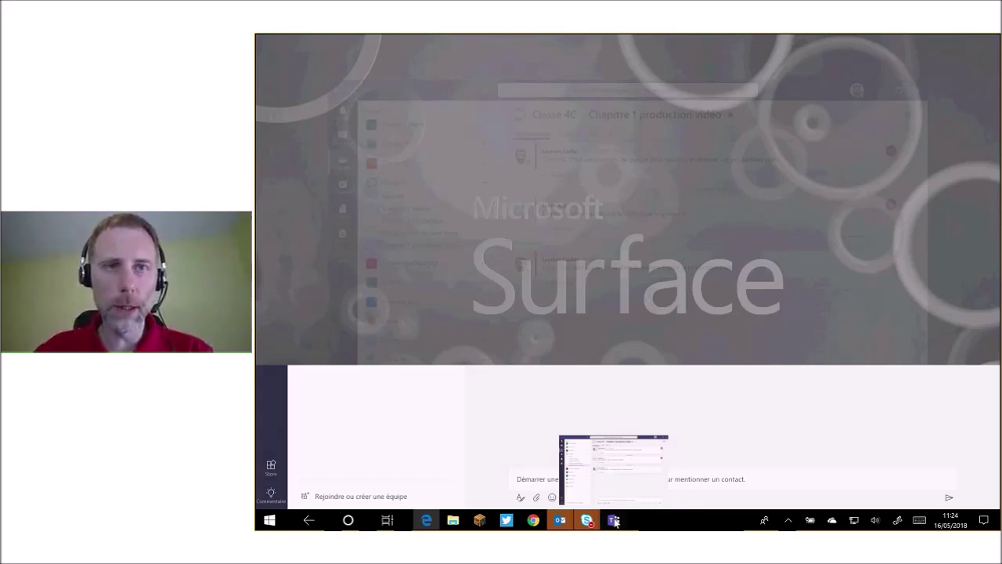
left_click(614, 521)
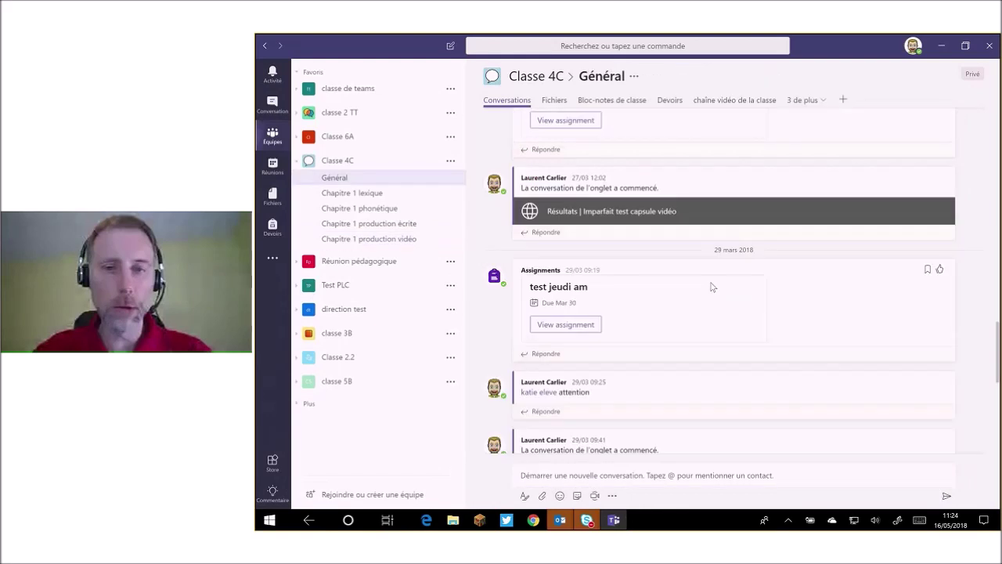
scroll(712, 287, "up", 5)
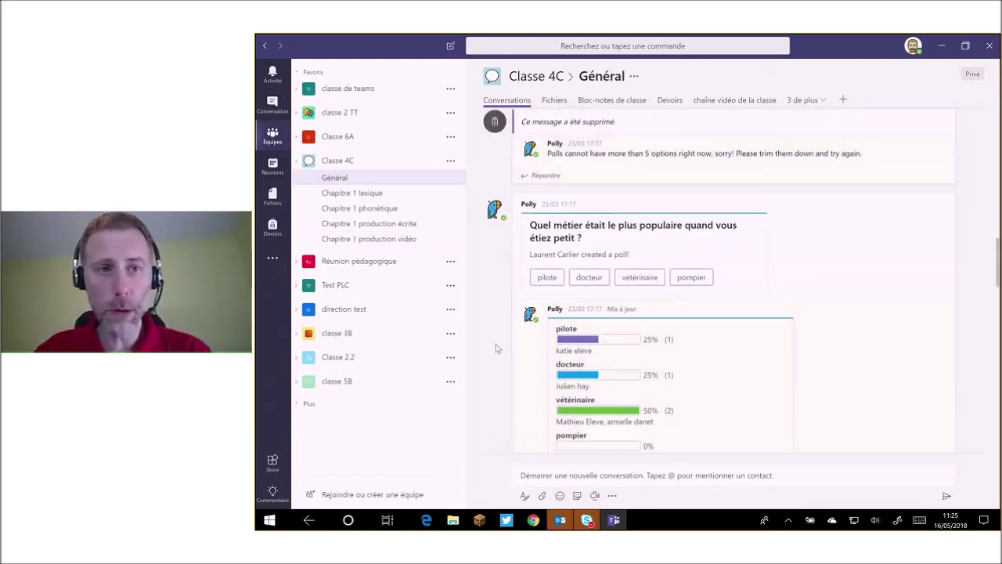
left_click(610, 101)
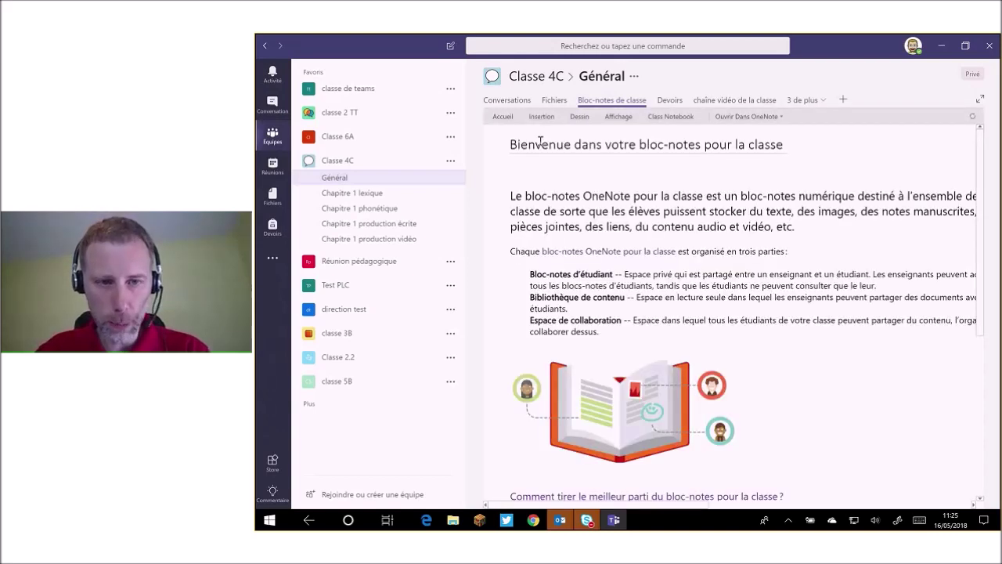
Show the class notebook's sections and pages, returning to the Général channel's notebook.
left_click(510, 140)
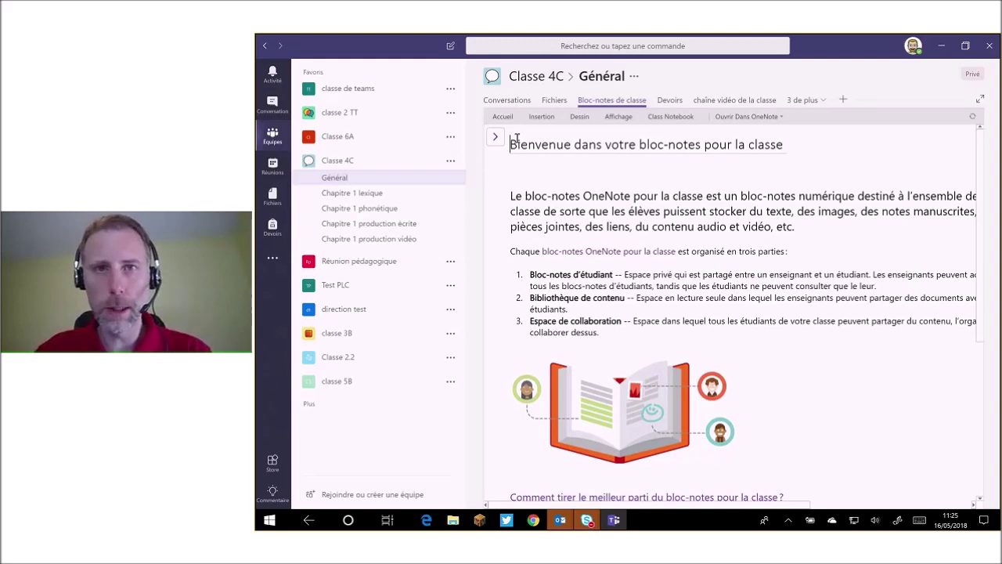
left_click(495, 136)
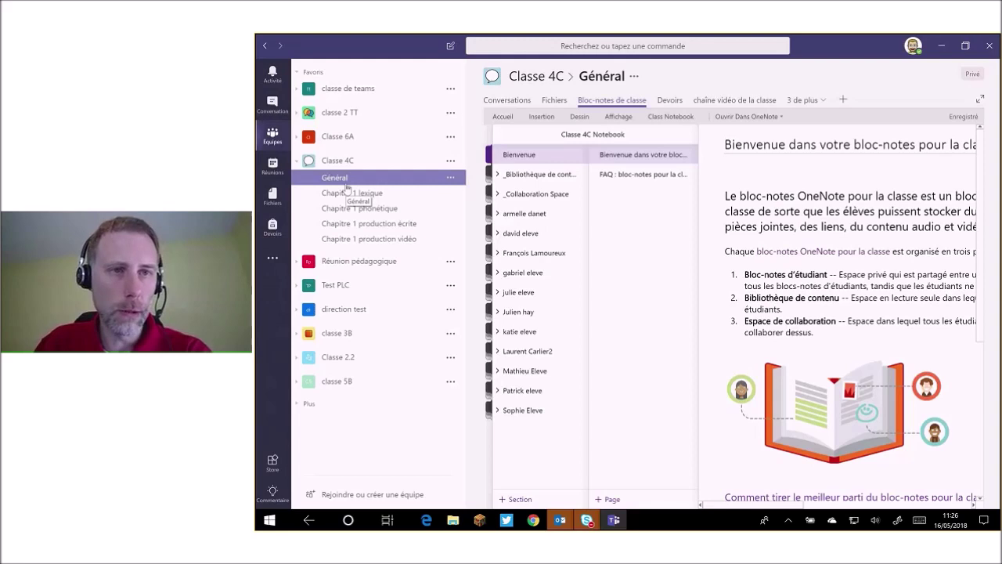
left_click(351, 193)
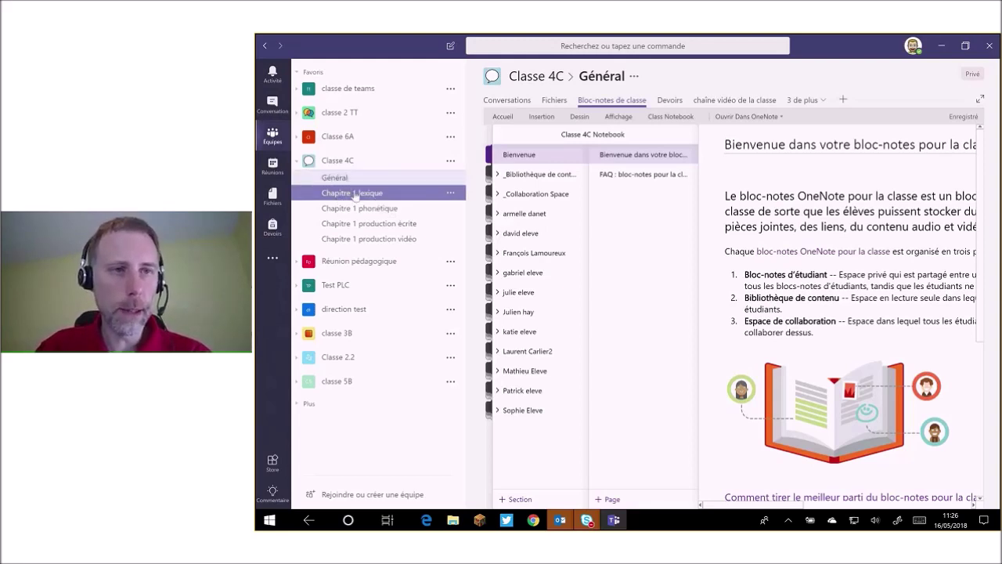
left_click(342, 196)
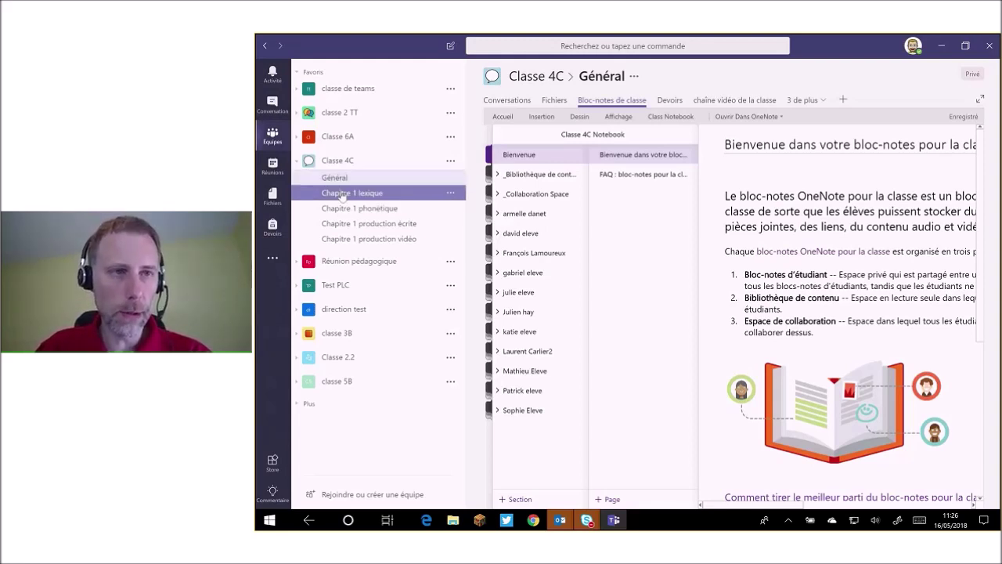
left_click(330, 182)
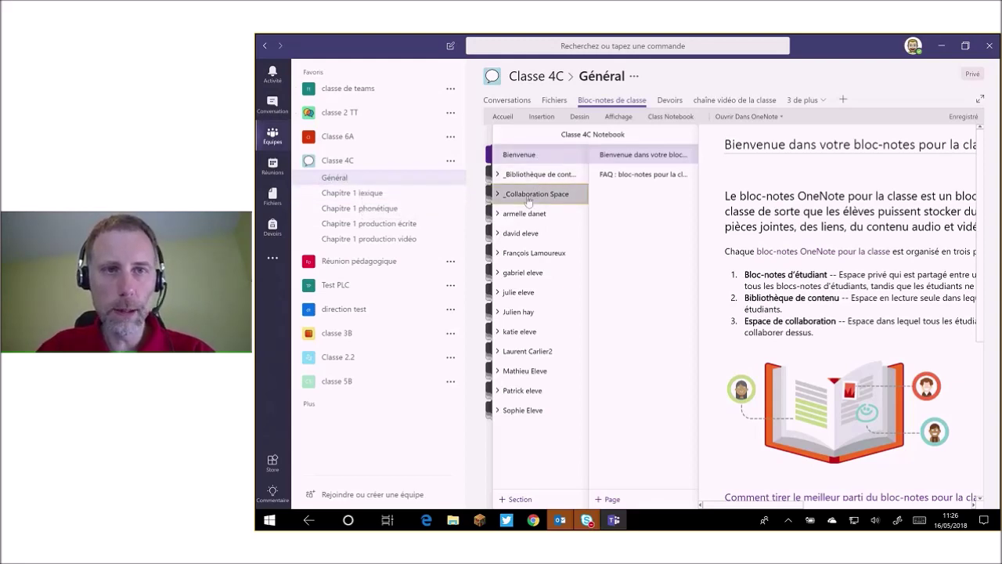
Expand the notebook's _Collaboration Space section, then go to the Chapitre 1 lexique channel.
left_click(529, 202)
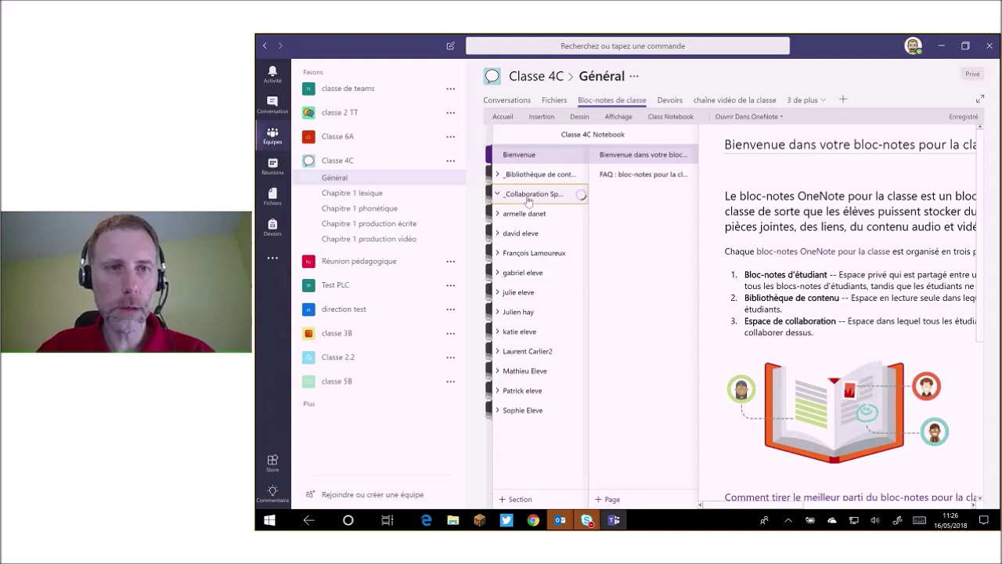
left_click(379, 193)
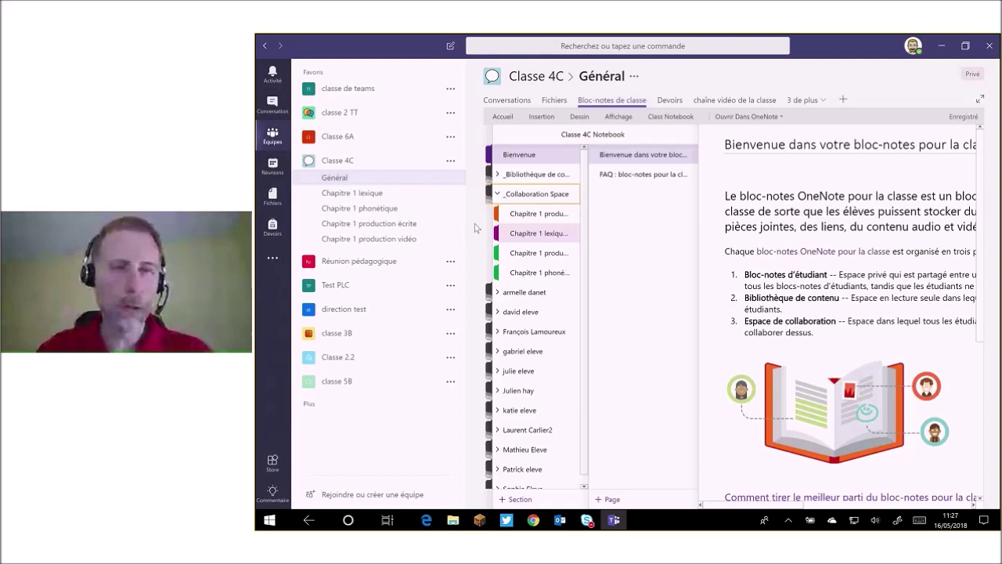
left_click(393, 193)
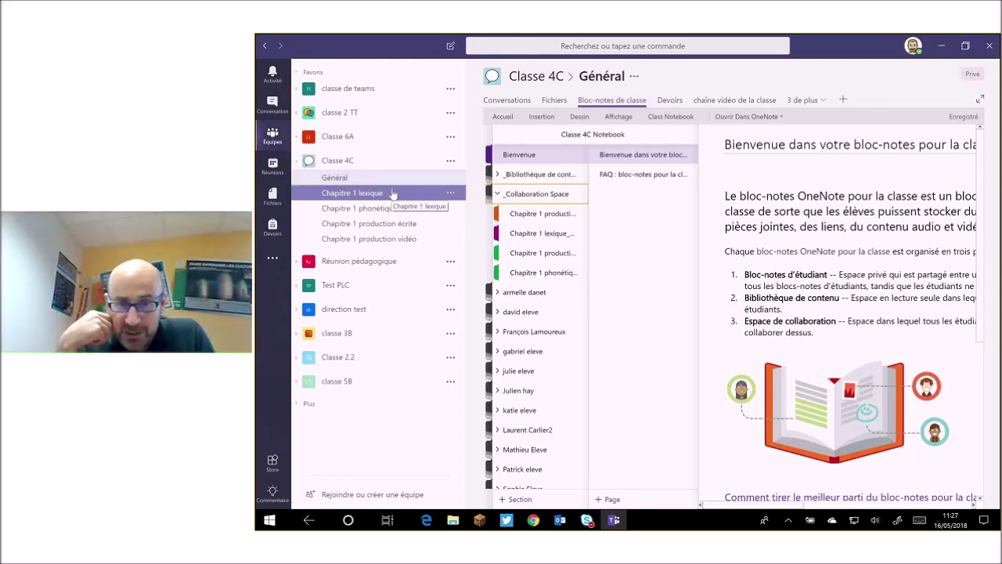
left_click(395, 208)
left_click(377, 224)
left_click(361, 194)
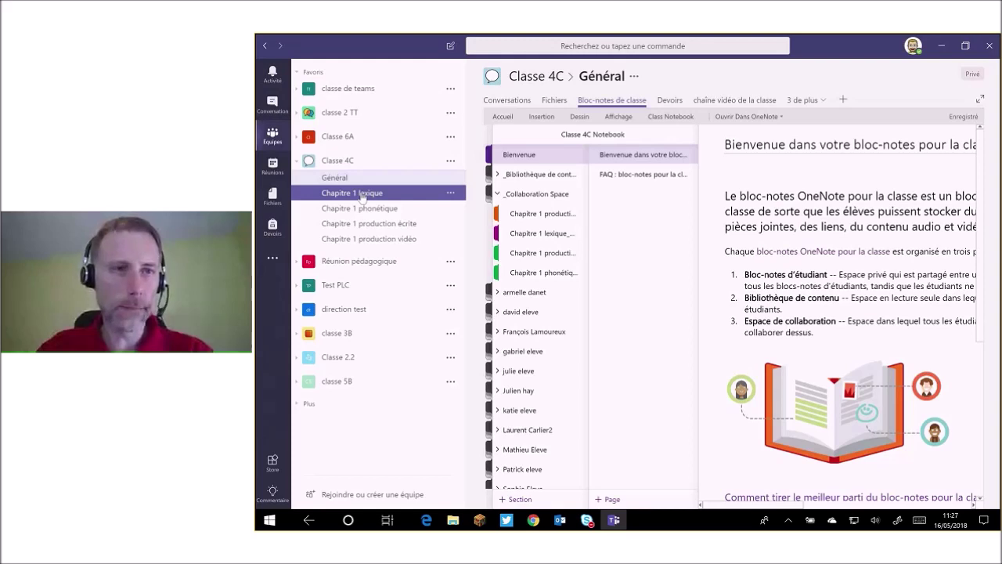
left_click(361, 195)
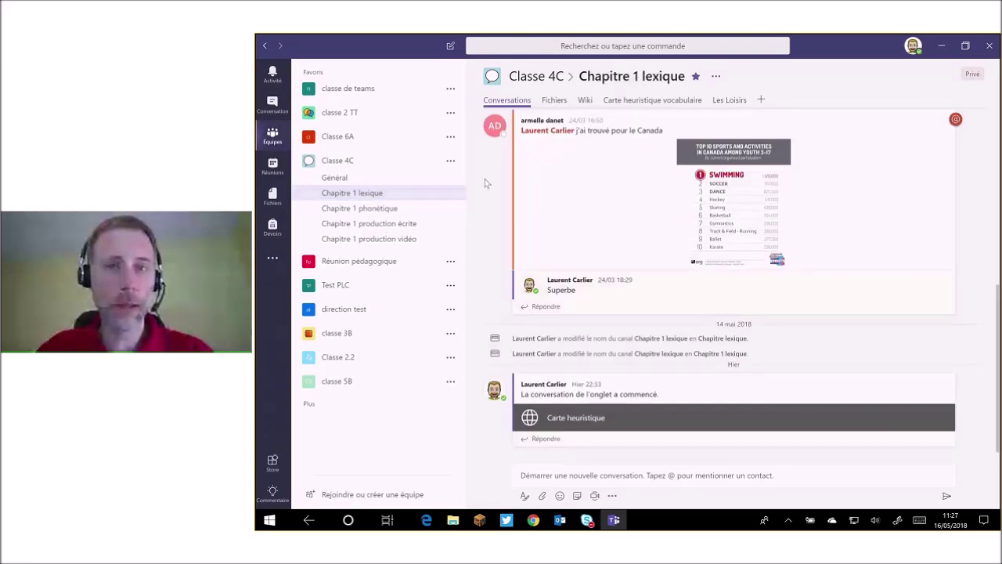
Scroll back through the Chapitre 1 lexique posts and open the channel's Wiki with its 'test' page.
scroll(485, 183, "up", 1)
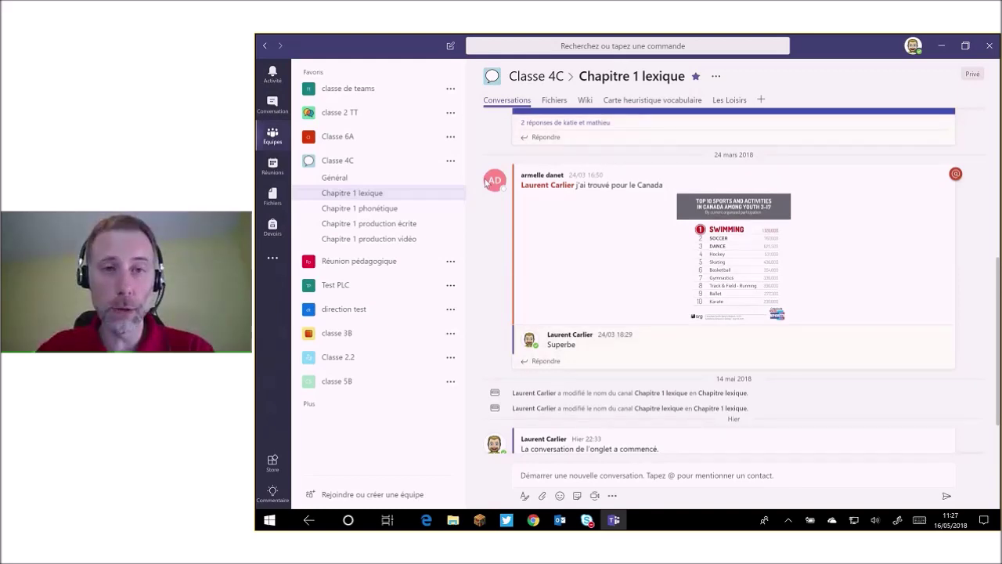
scroll(484, 183, "up", 1)
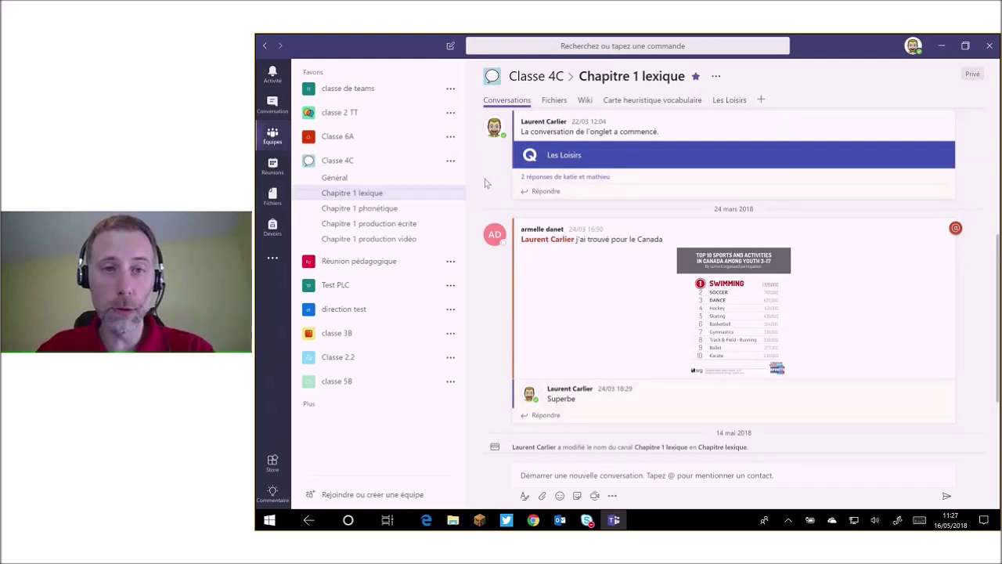
scroll(485, 182, "up", 2)
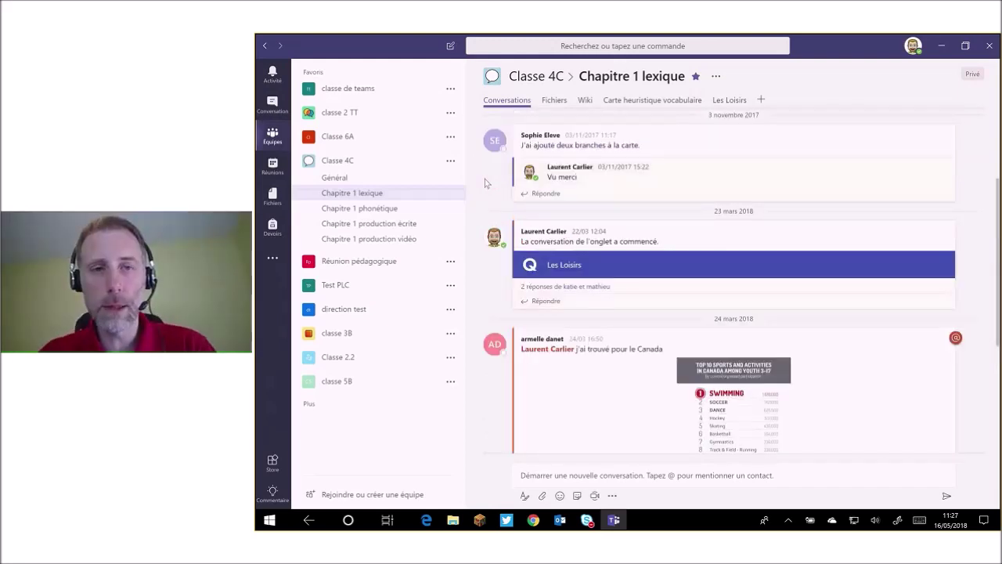
scroll(485, 183, "up", 3)
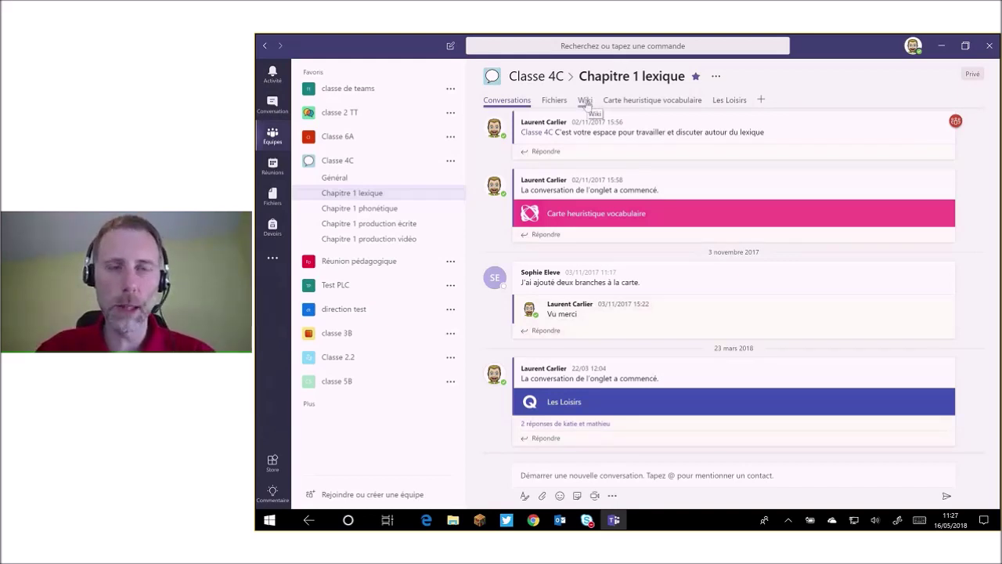
left_click(587, 104)
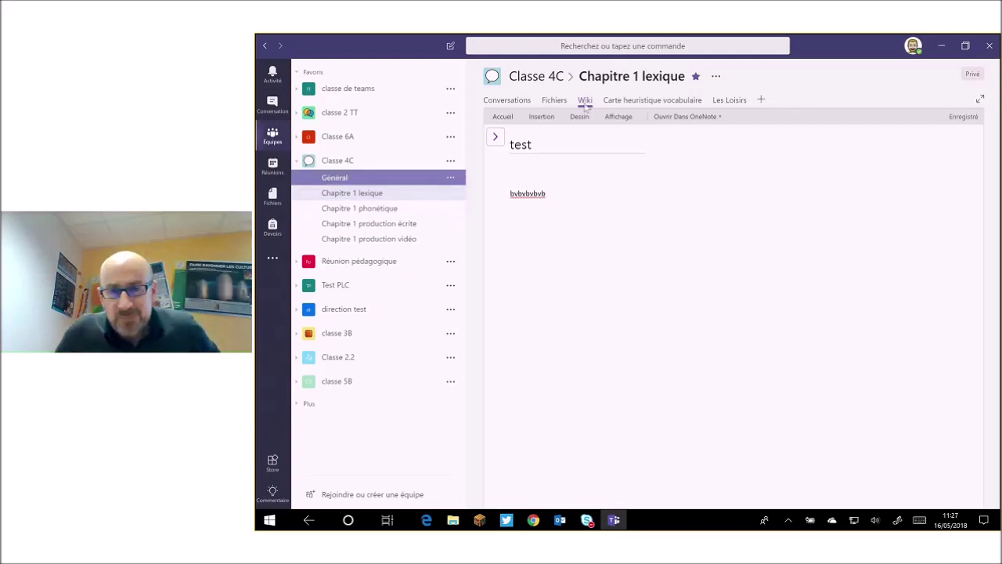
Open the Classe 4C Chapitre 1 phonétique channel feed with the Wiki sounds post.
left_click(368, 208)
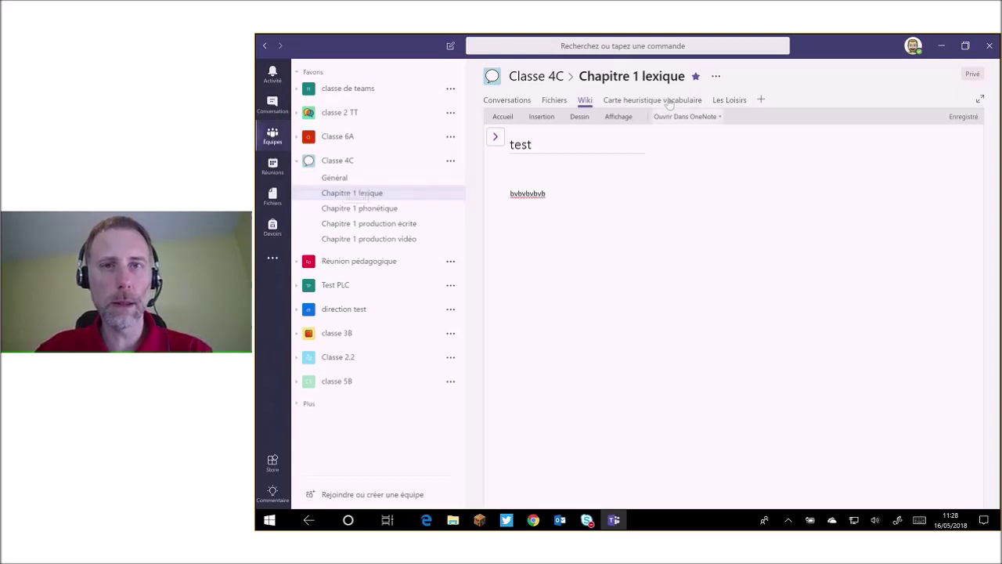
left_click(379, 210)
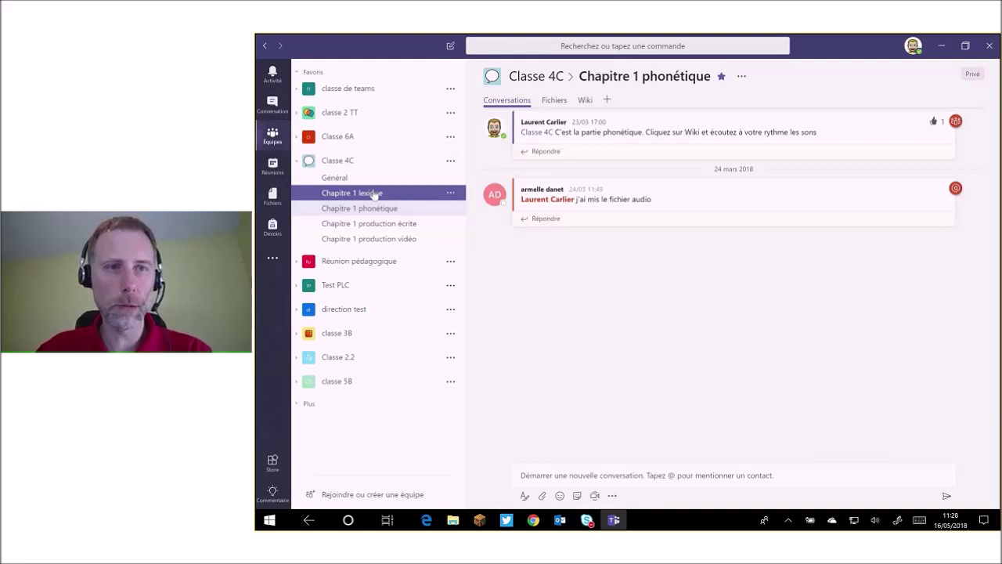
Return to the Chapitre 1 lexique channel from the channel list.
double_click(375, 193)
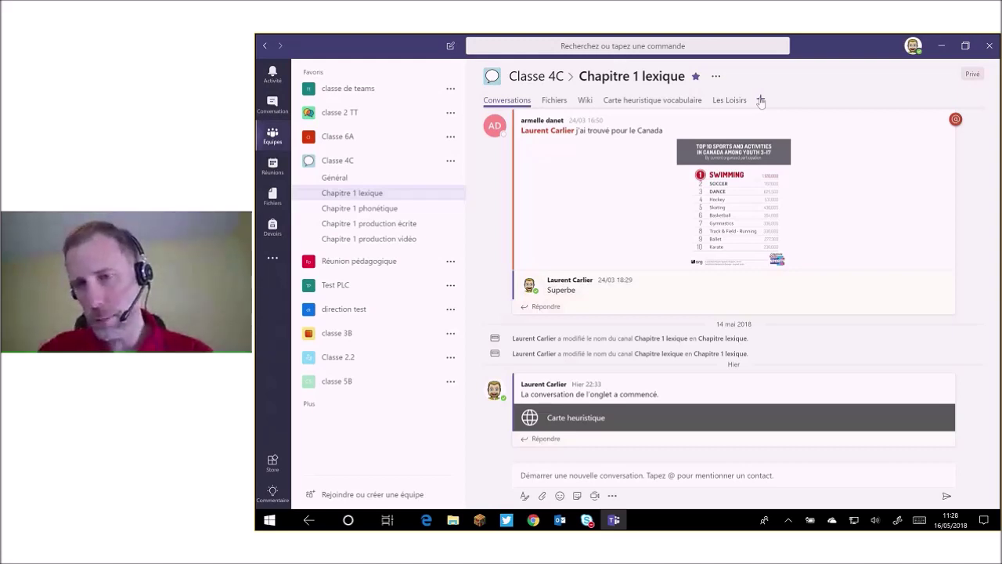
Open the Ajouter un onglet panel and scroll through the available tab apps.
left_click(760, 100)
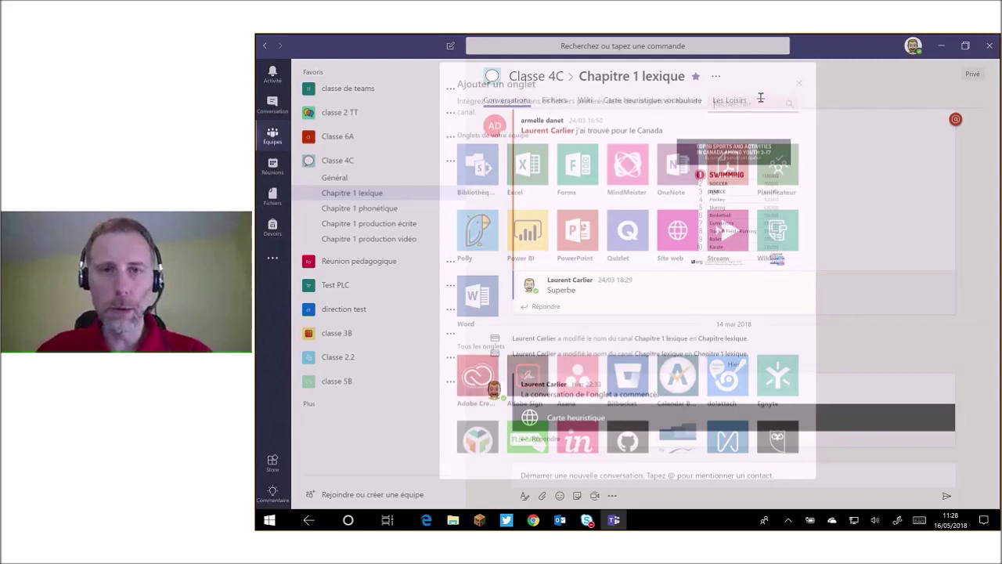
scroll(575, 161, "down", 2)
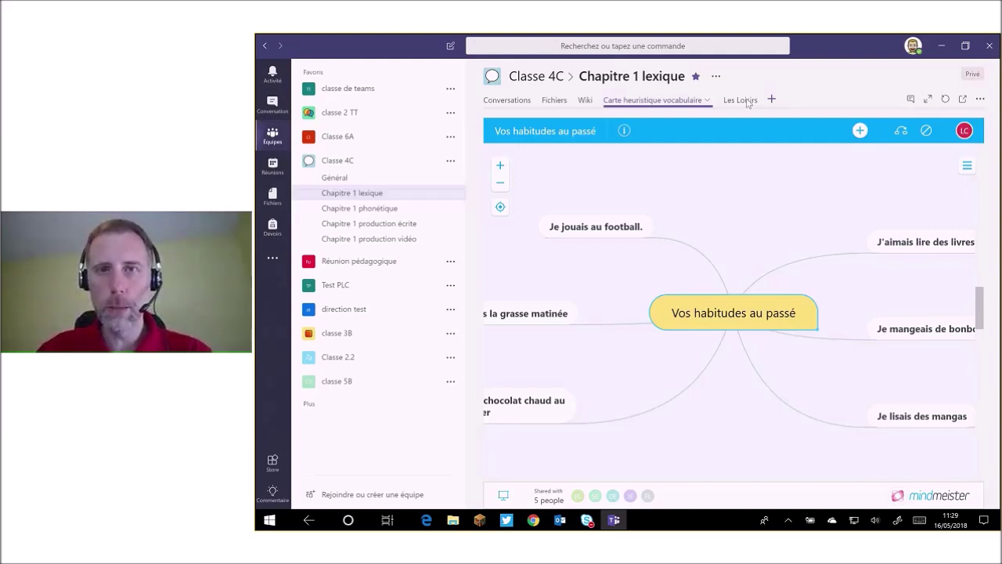
Browse the Les Loisirs Quizlet set's activities and cards, then move to Chapitre 1 production écrite.
left_click(746, 102)
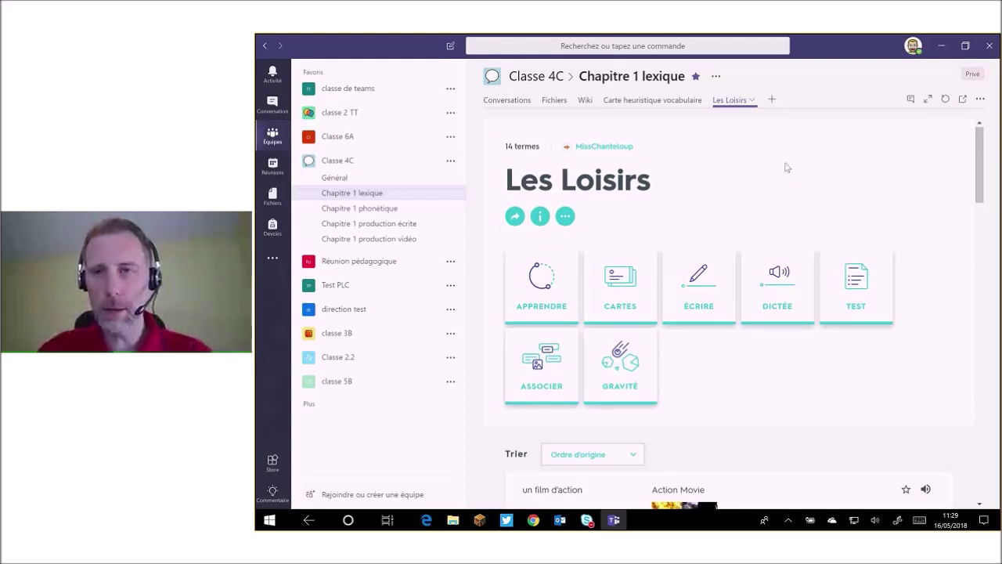
scroll(910, 174, "down", 1)
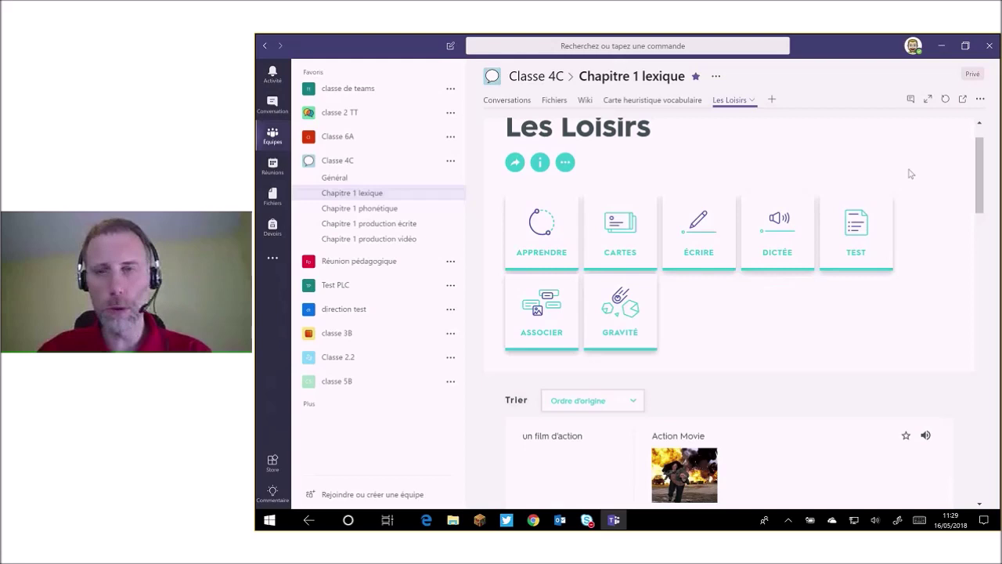
scroll(943, 187, "down", 1)
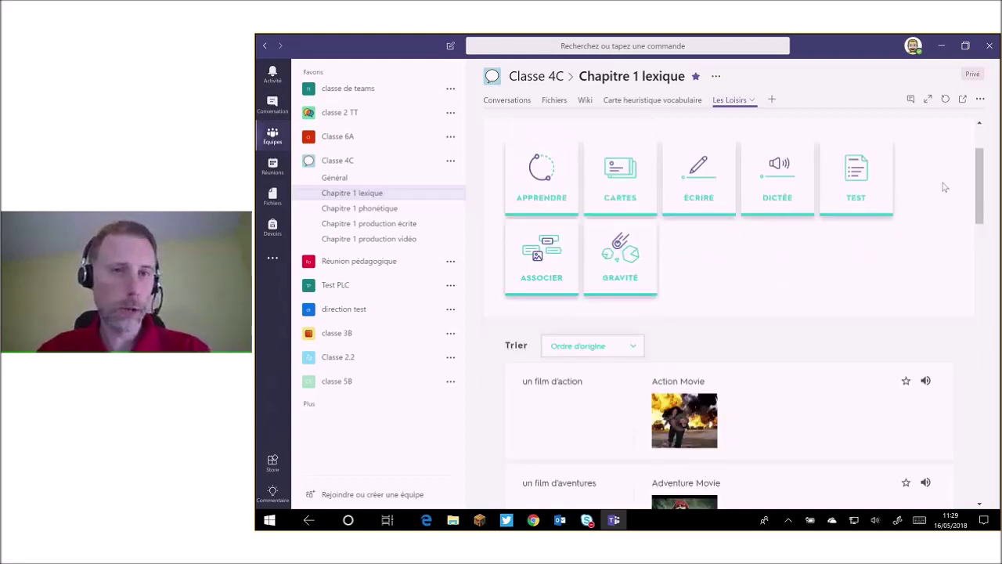
scroll(943, 187, "down", 1)
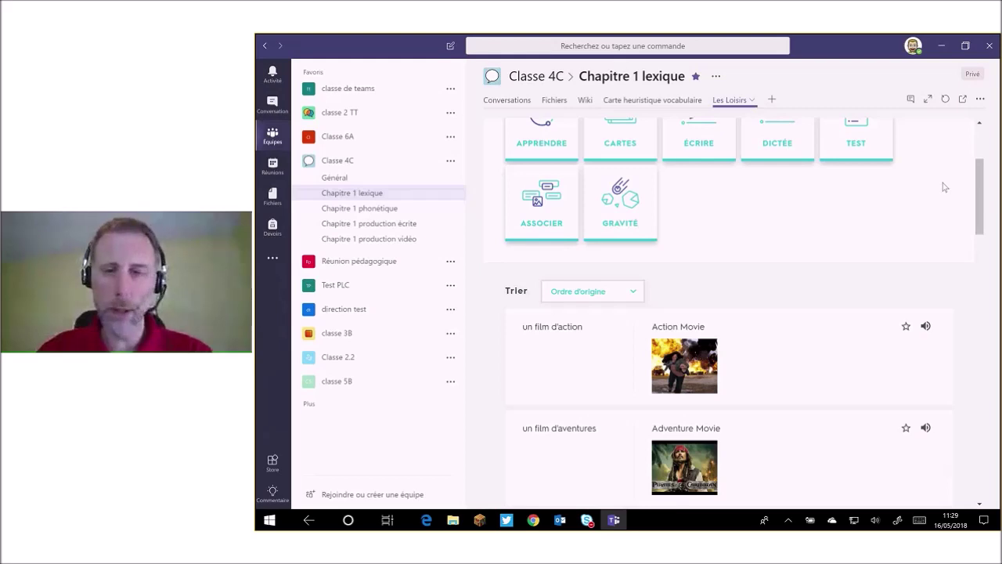
scroll(943, 187, "down", 1)
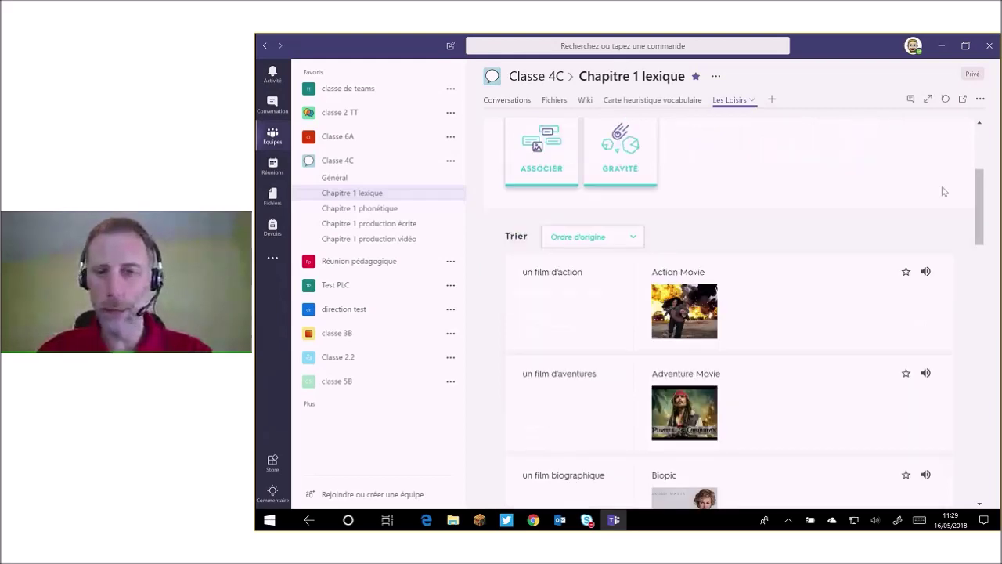
scroll(787, 373, "up", 4)
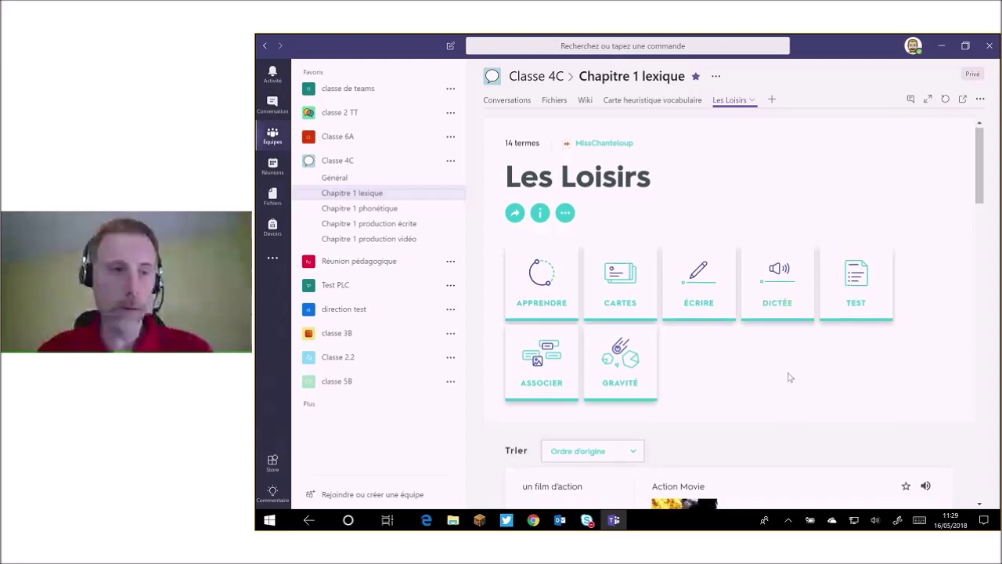
scroll(787, 375, "down", 3)
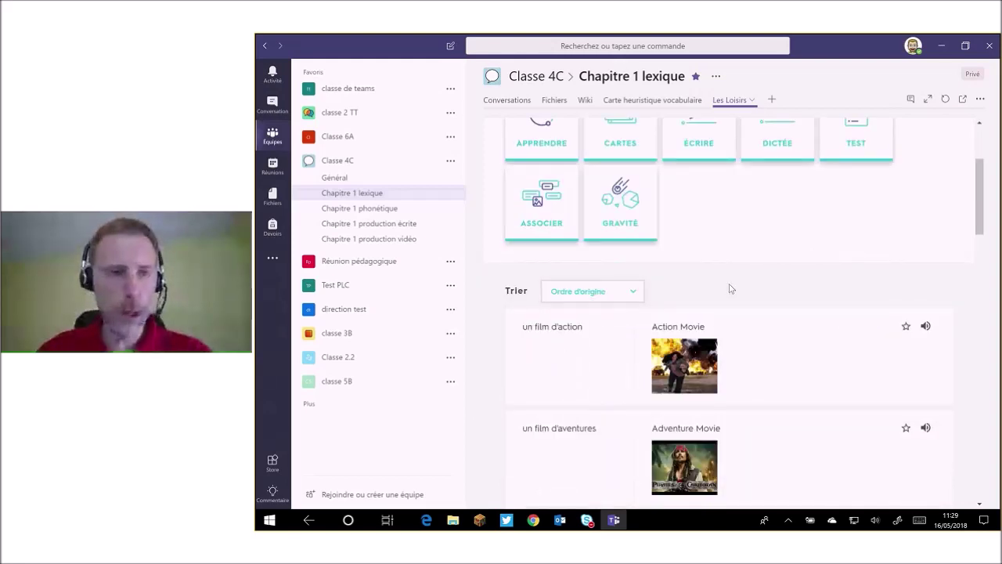
scroll(729, 288, "up", 1)
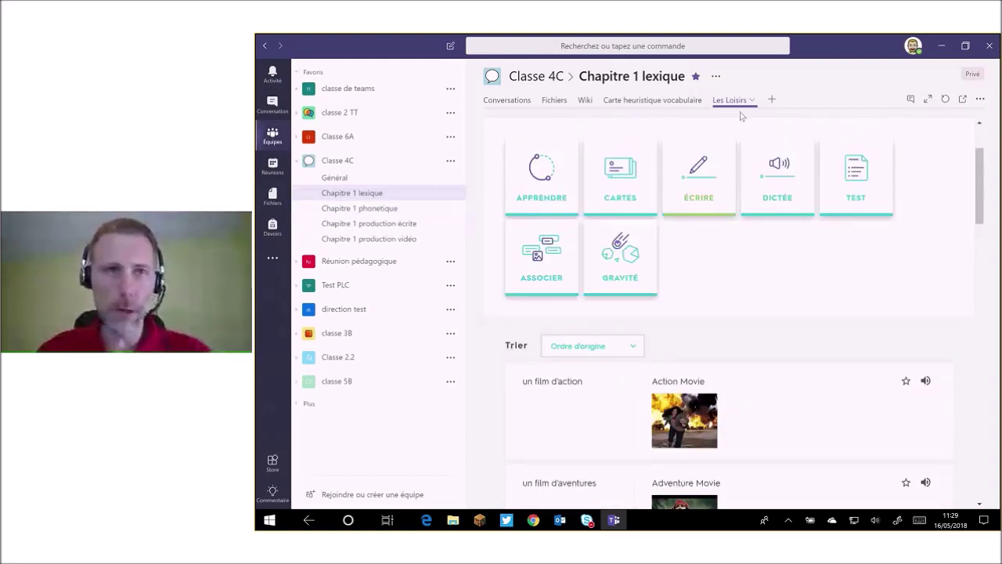
left_click(359, 230)
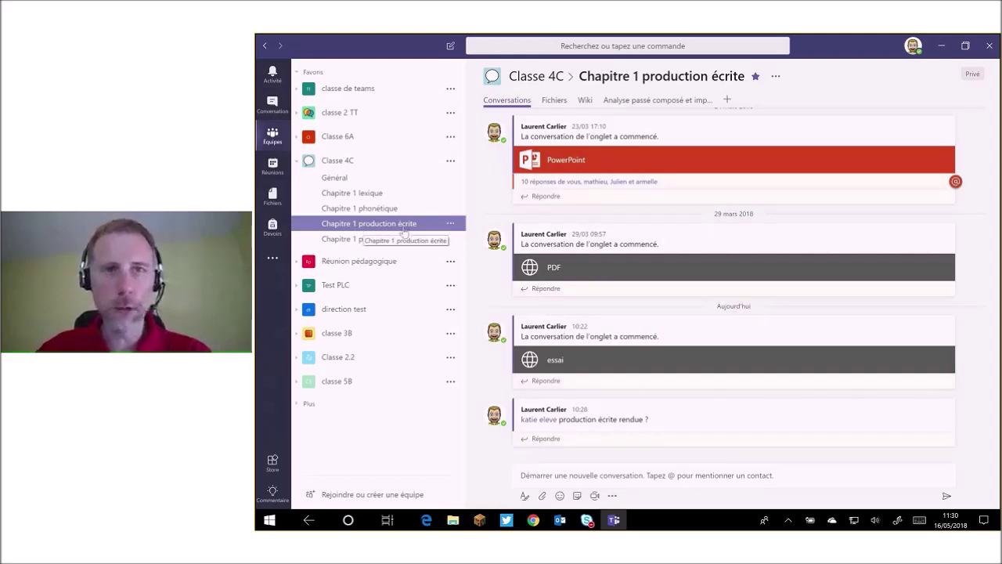
Open the passe+compose+et+imparfait.ppt tab in Chapitre 1 production écrite, with its conversation beside it.
left_click(660, 101)
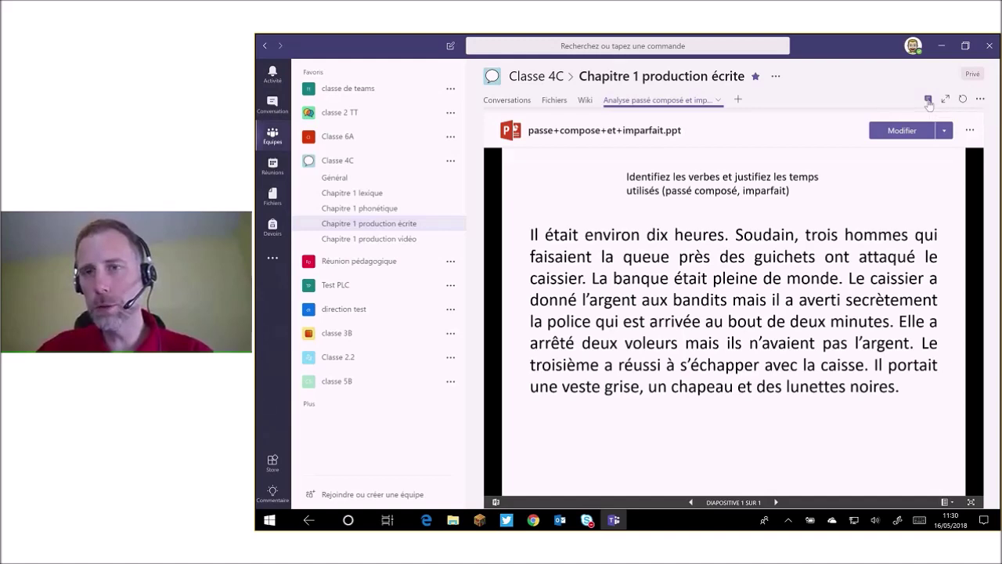
left_click(929, 102)
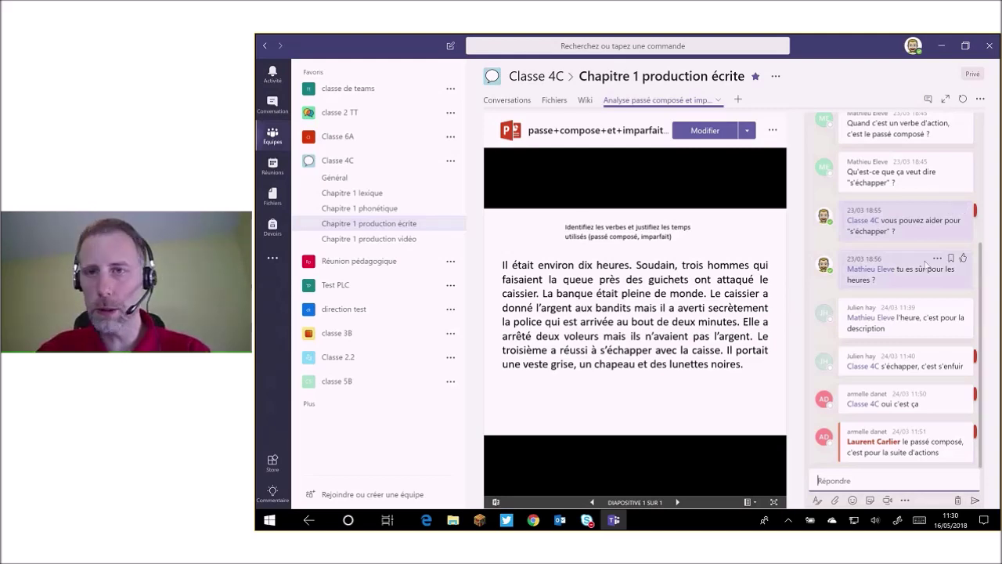
Read the student replies about imparfait, passé composé and 's'échapper', then hide the tab conversation.
scroll(926, 265, "up", 2)
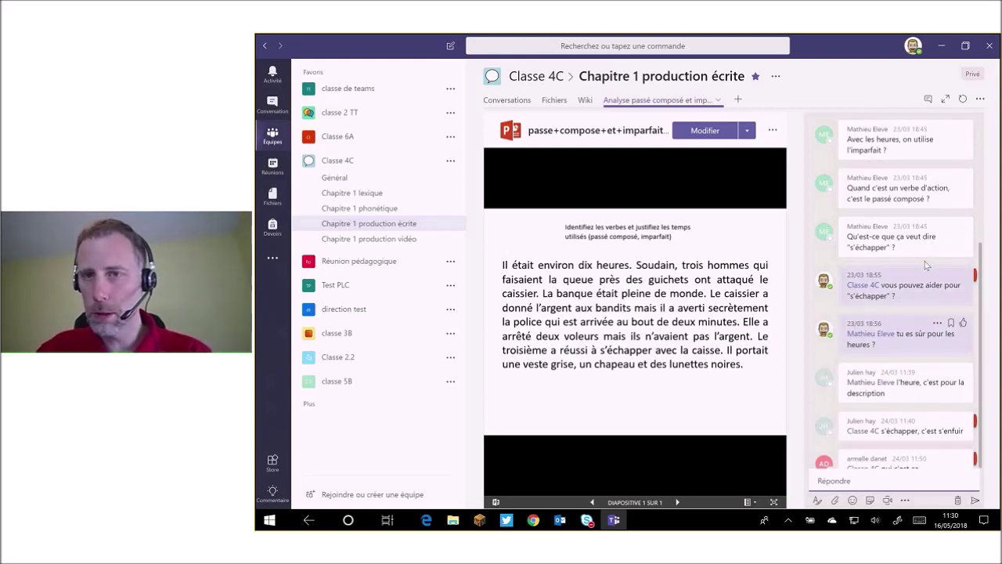
scroll(925, 261, "up", 3)
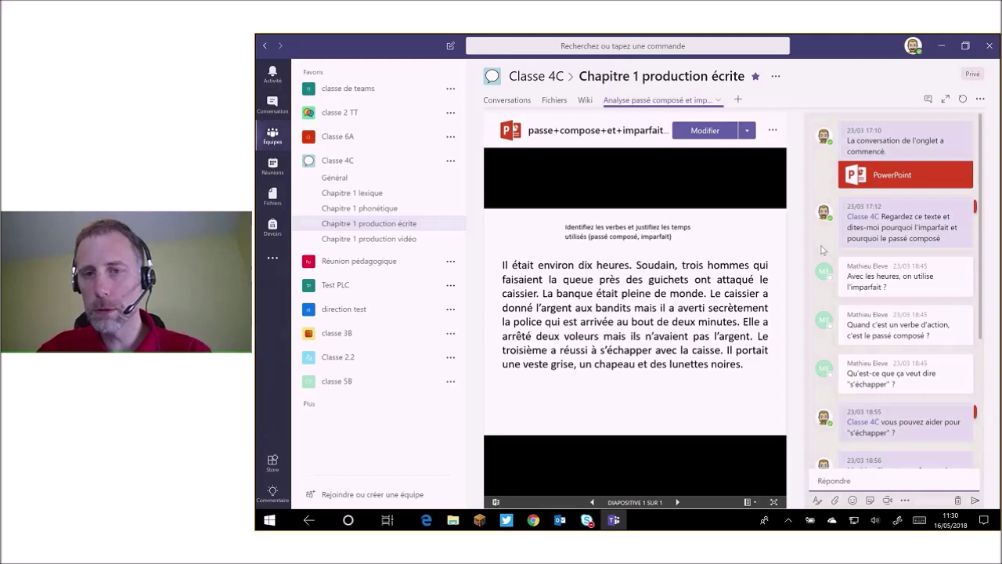
scroll(822, 249, "down", 1)
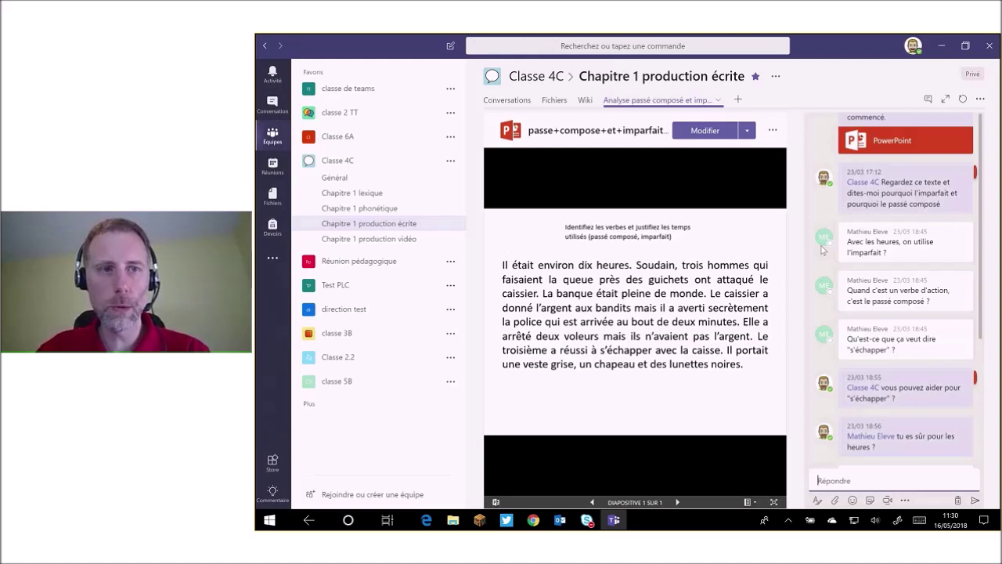
scroll(821, 247, "down", 1)
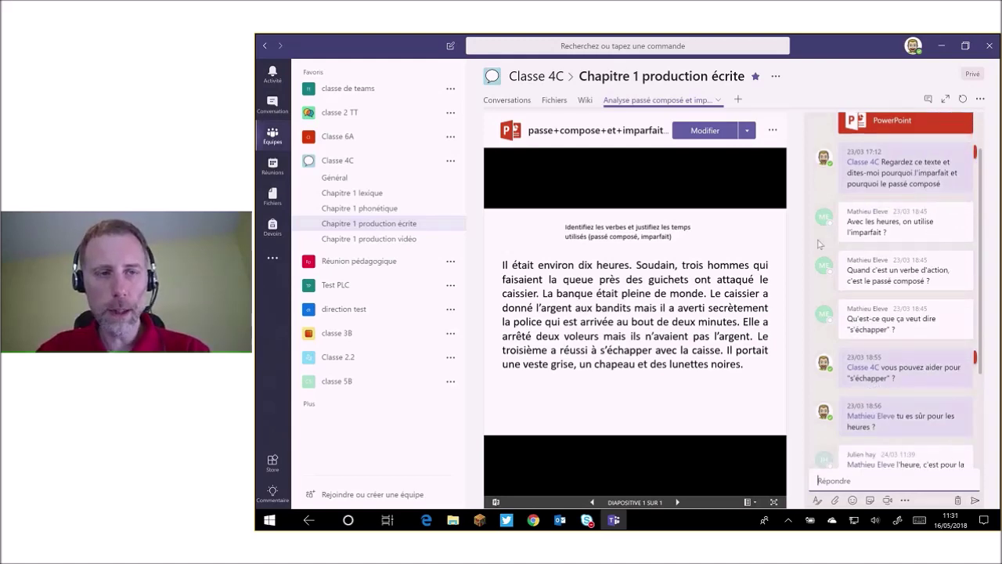
scroll(820, 245, "down", 1)
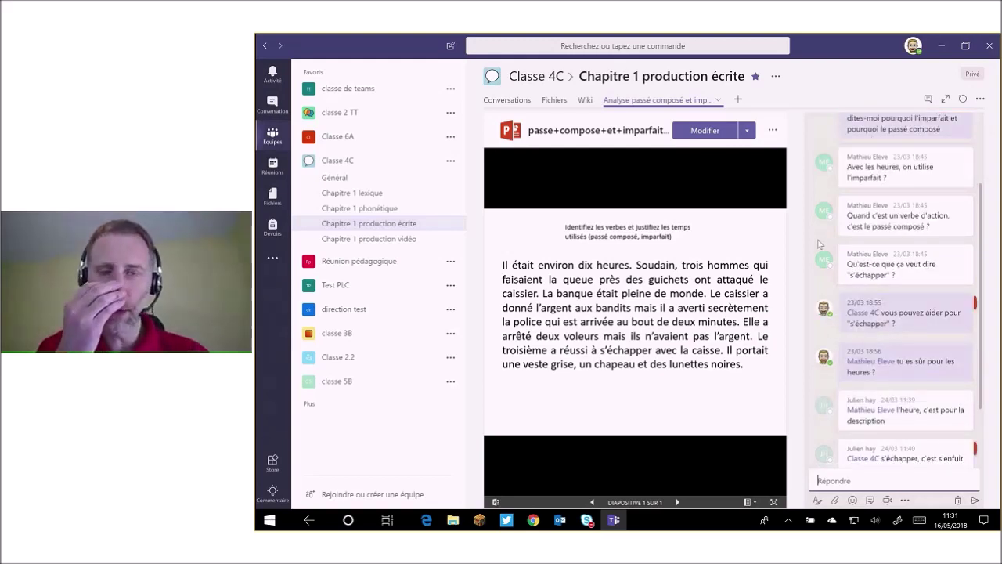
scroll(820, 244, "down", 1)
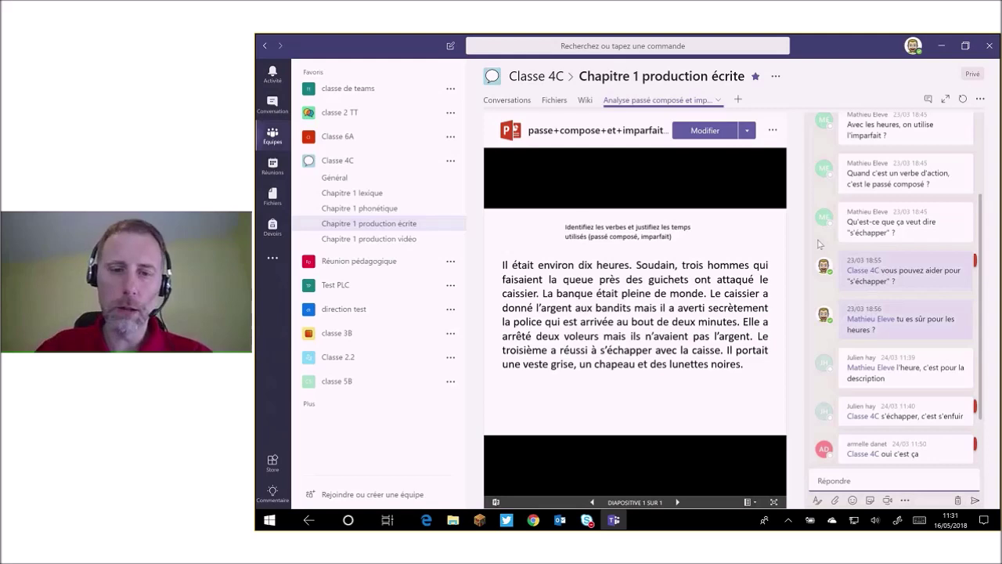
scroll(818, 245, "down", 1)
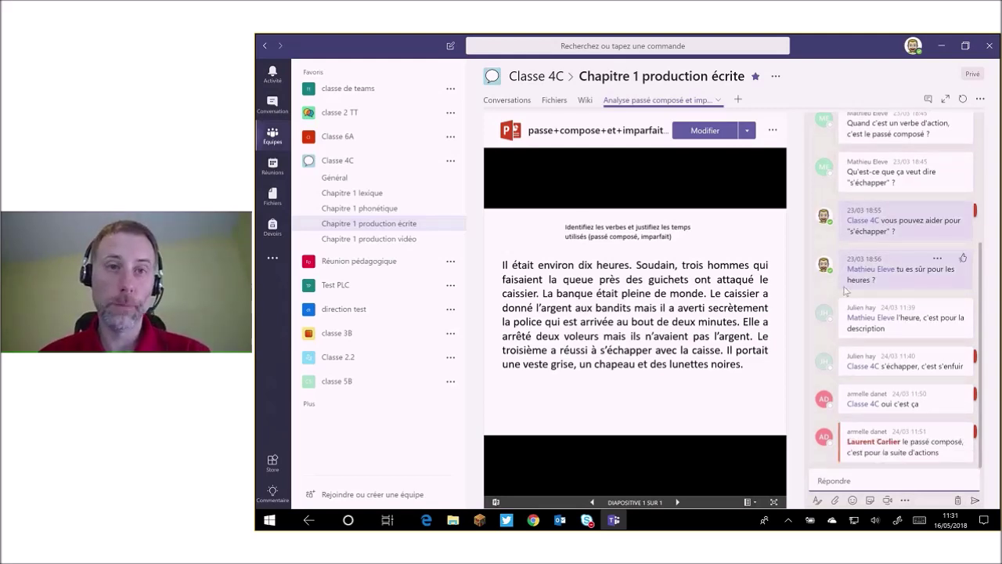
scroll(845, 291, "up", 4)
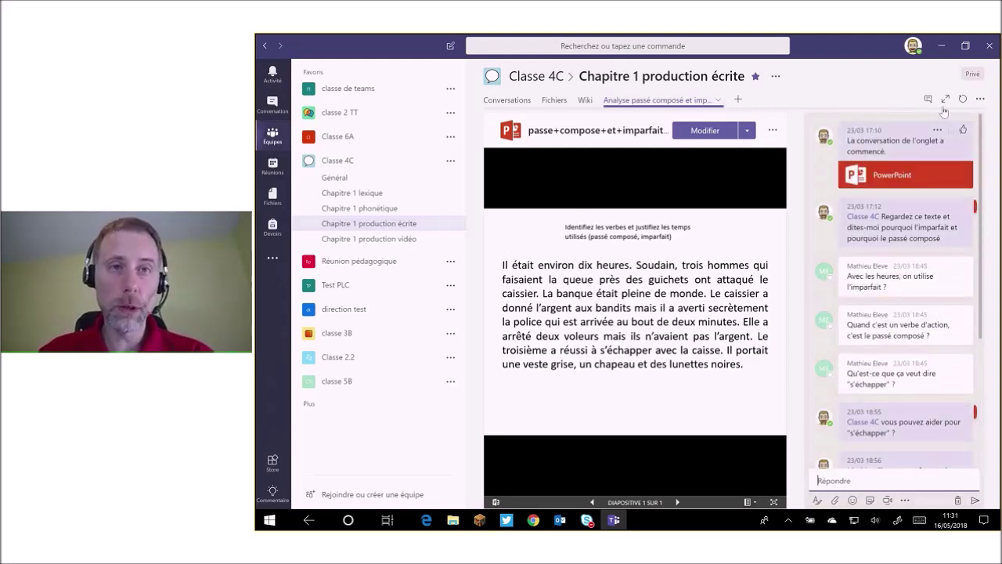
left_click(928, 100)
Show the Chapitre 1 production vidéo files and select the group 1 and group 2 mp4s.
left_click(391, 247)
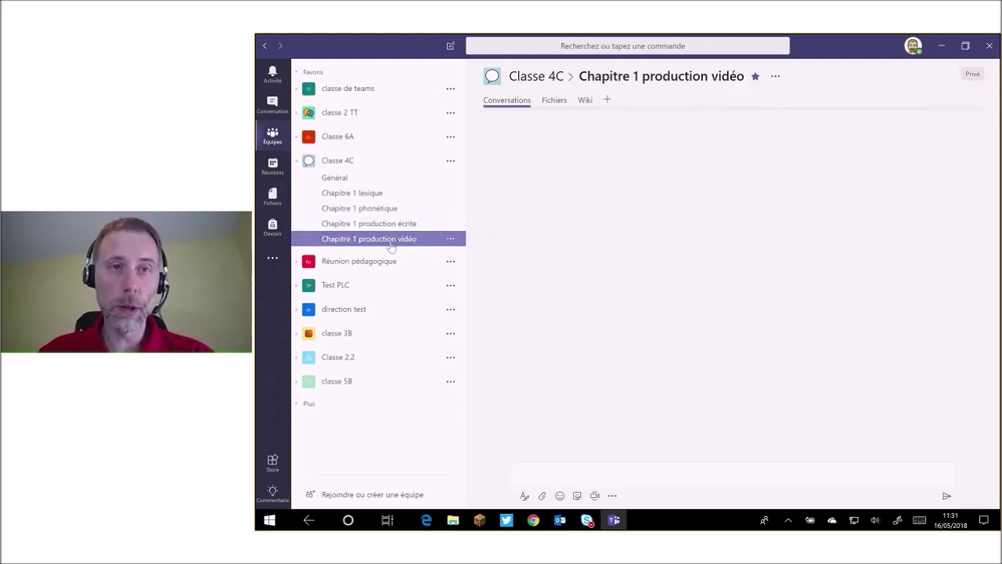
left_click(554, 100)
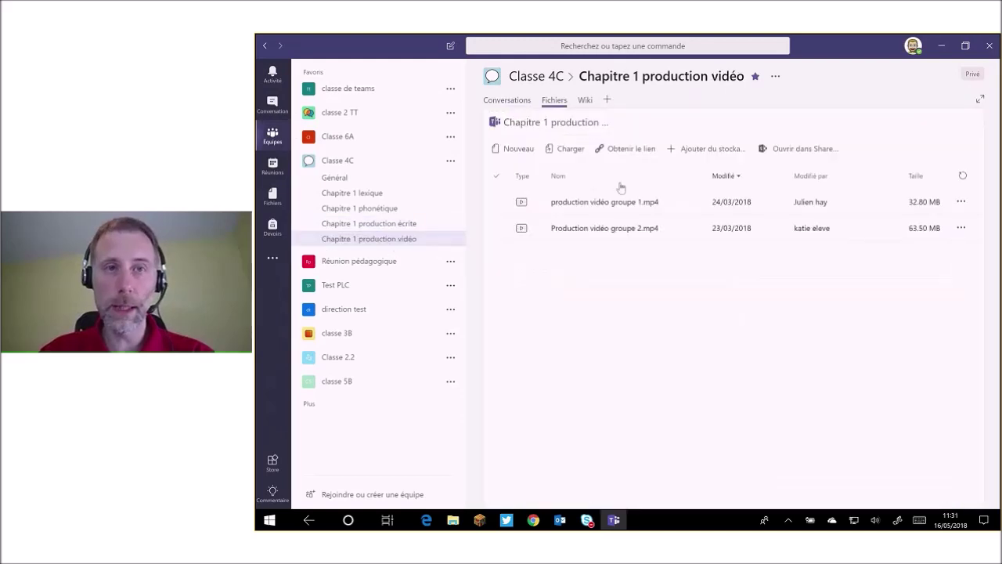
left_click(621, 204)
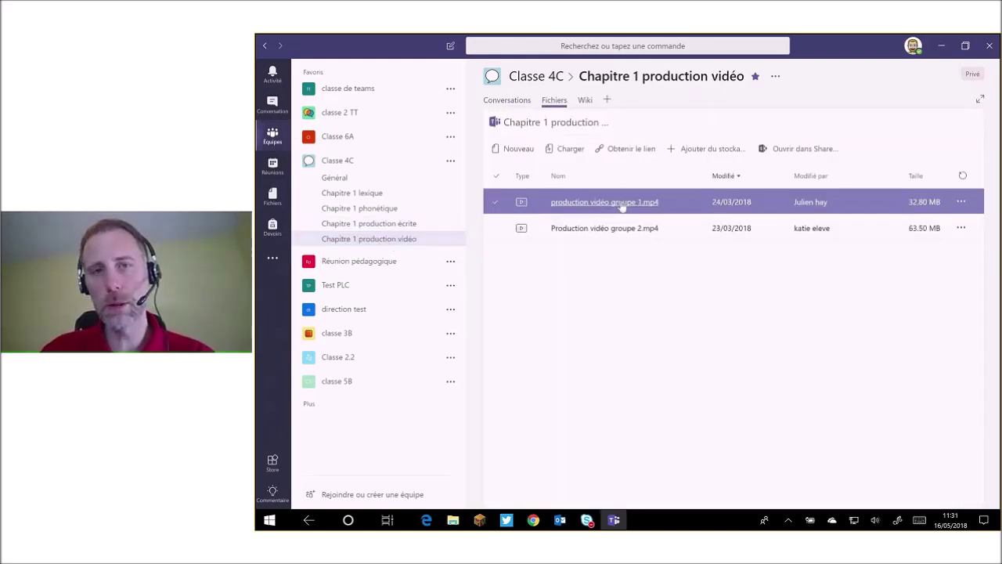
left_click(609, 228)
left_click(600, 210)
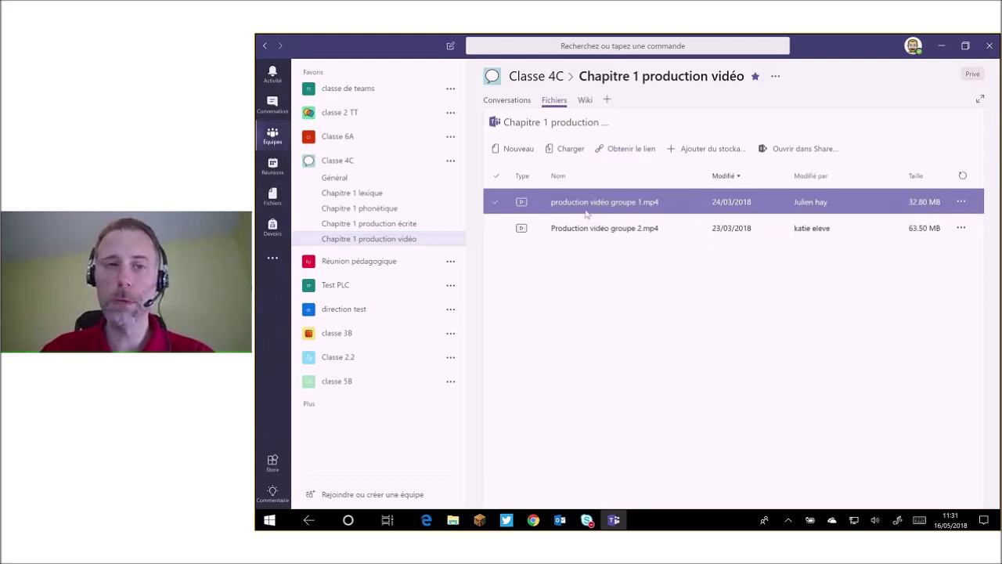
left_click(598, 229)
left_click(627, 285)
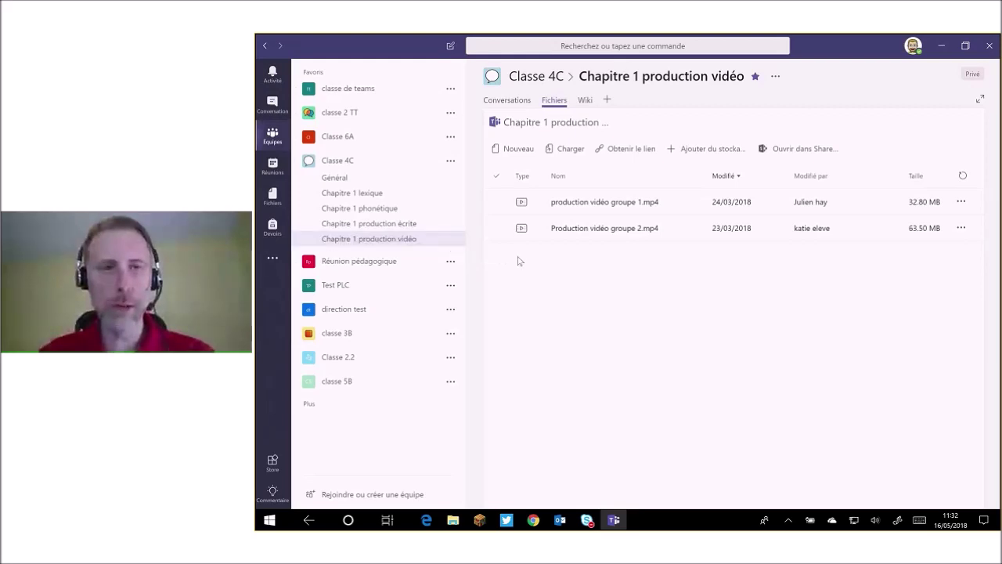
left_click(593, 238)
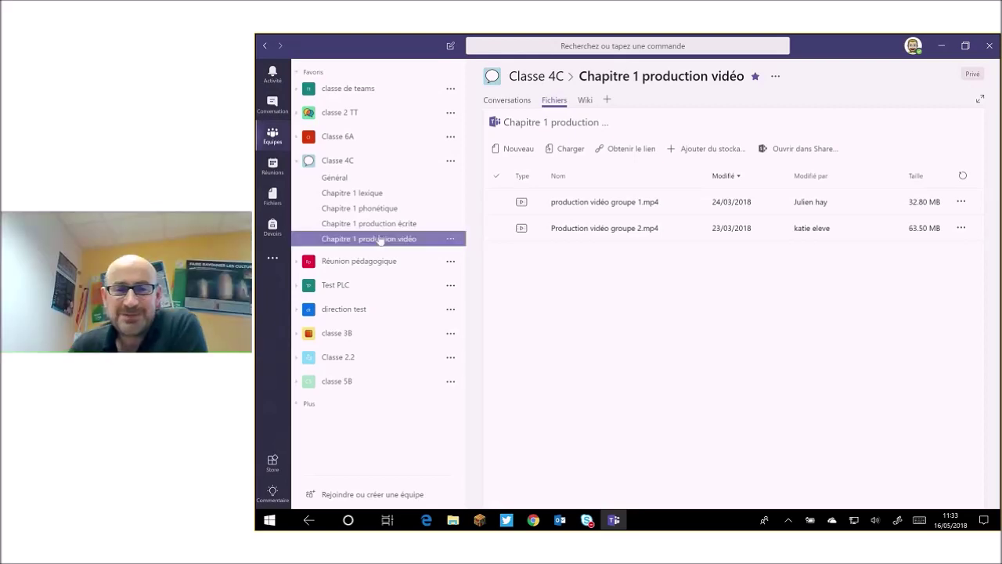
Glance at the Devoirs overview, then return to Classe 4C's Général channel.
left_click(273, 228)
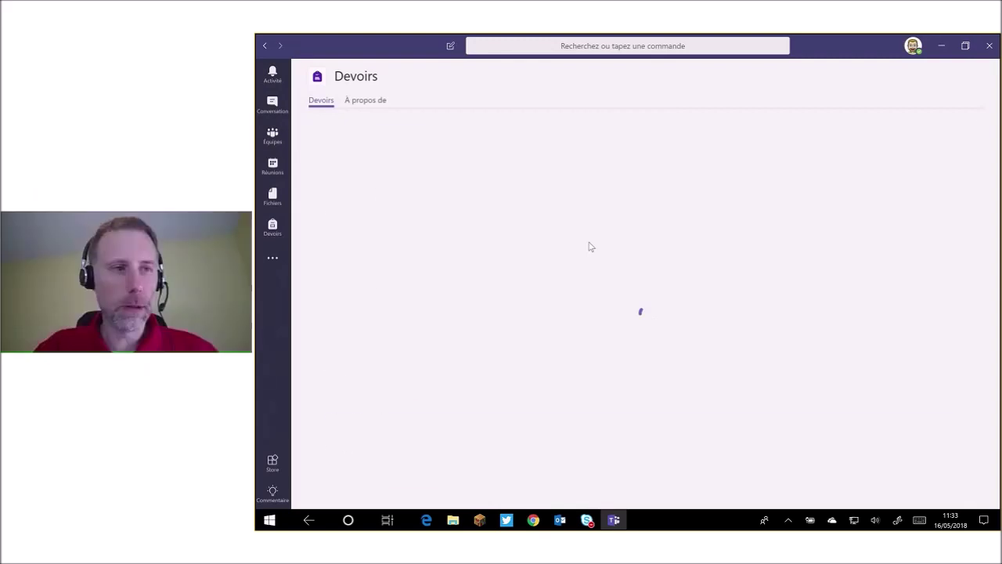
left_click(273, 137)
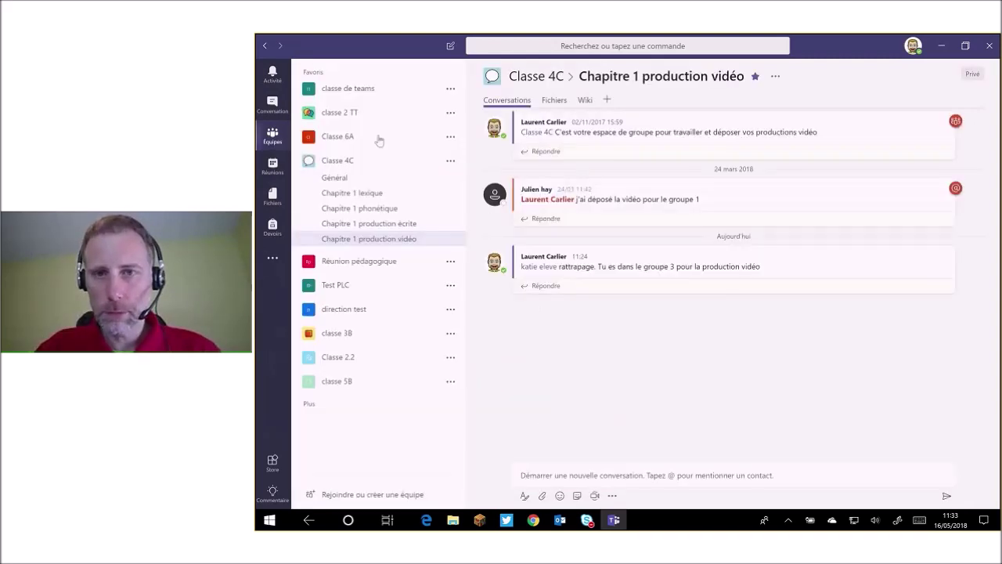
left_click(362, 182)
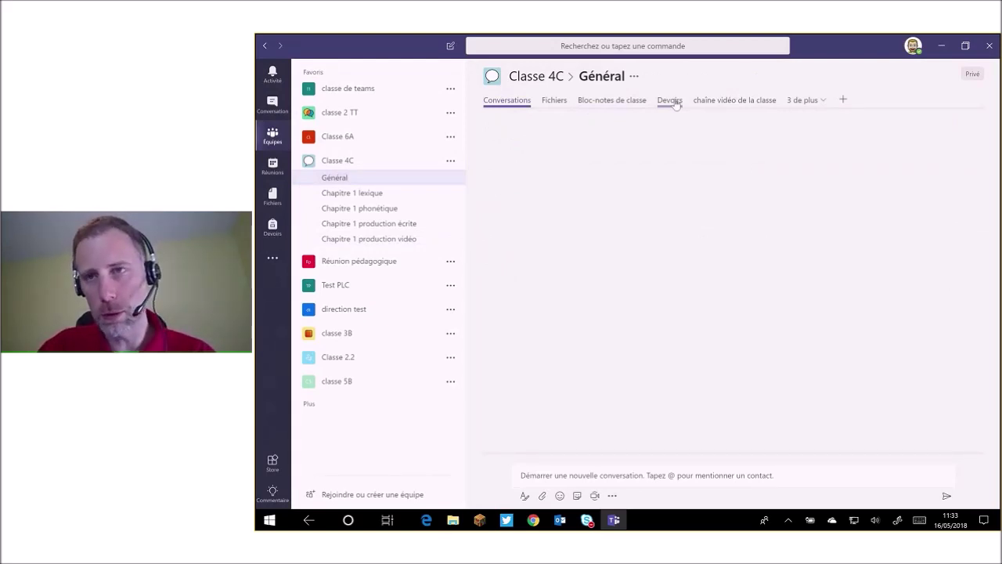
Open the Distinction Passé composé / imparfait assignment from Classe 4C's Devoirs tab.
left_click(671, 101)
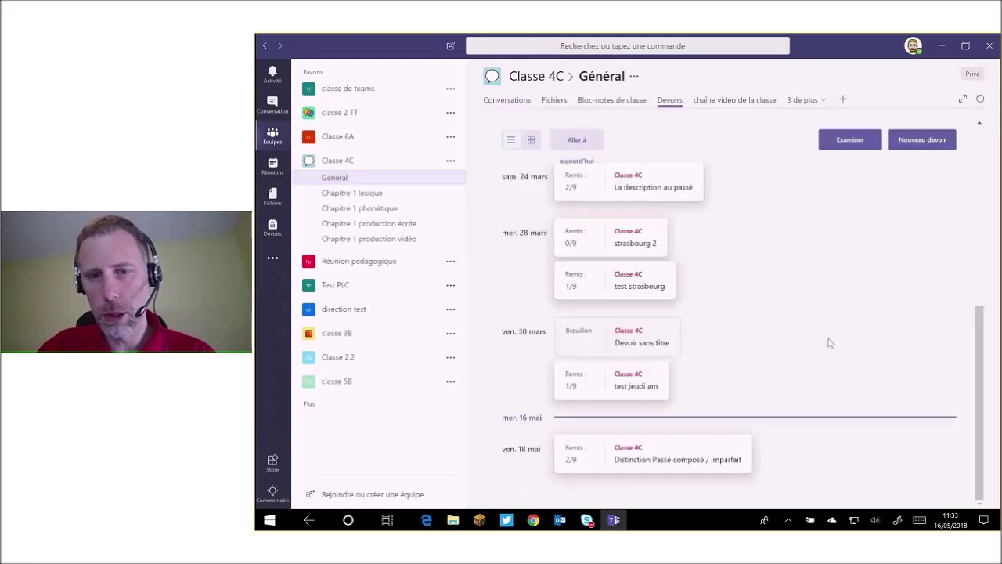
scroll(830, 342, "up", 1)
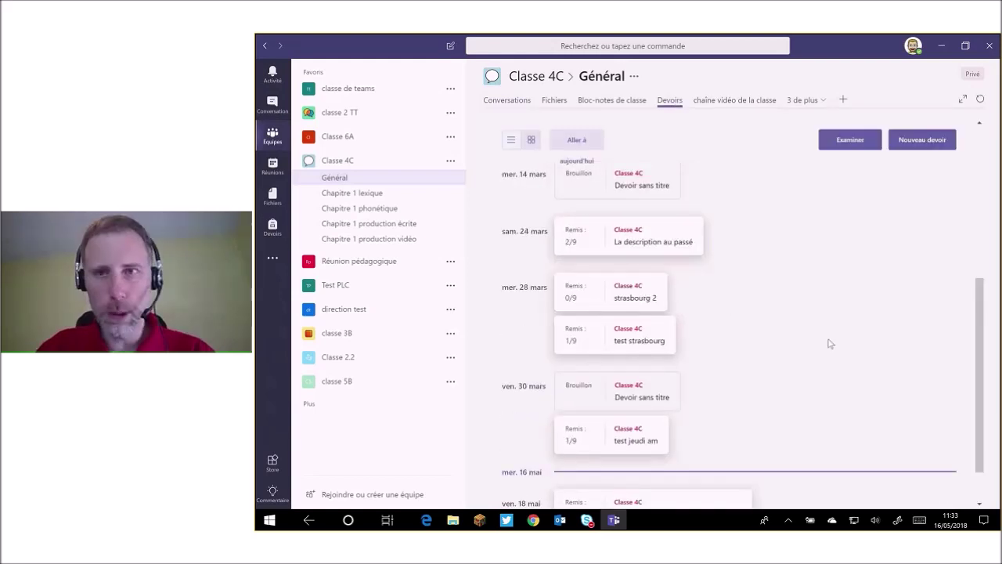
scroll(570, 463, "down", 1)
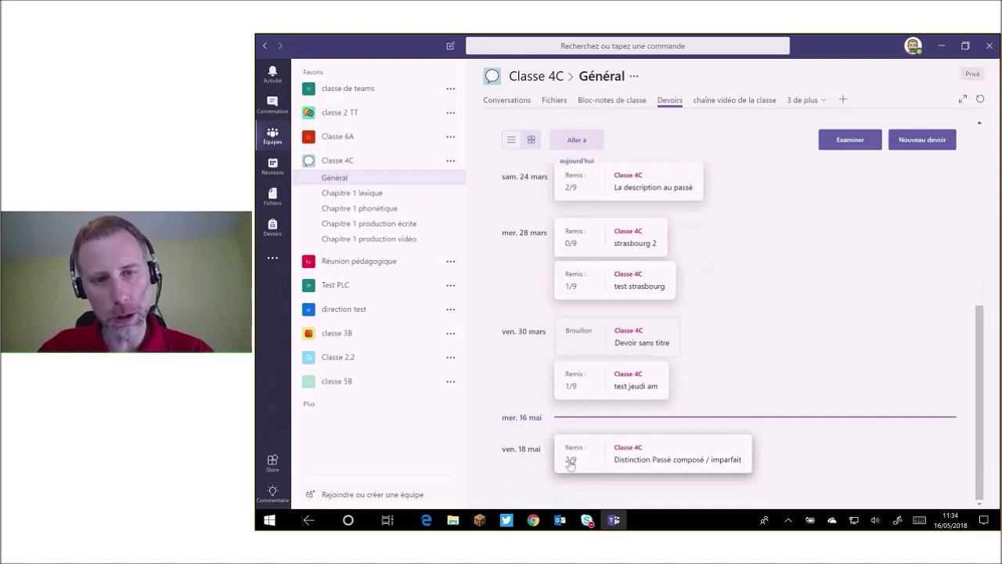
left_click(647, 463)
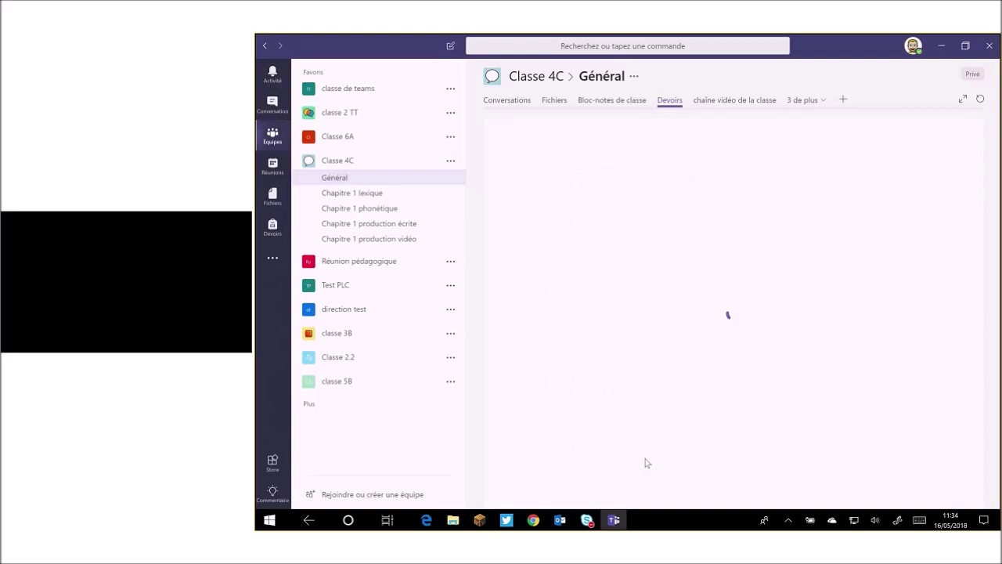
Review the 2/9 handed-in submissions and show the returned submission's verb-error feedback.
left_click(955, 141)
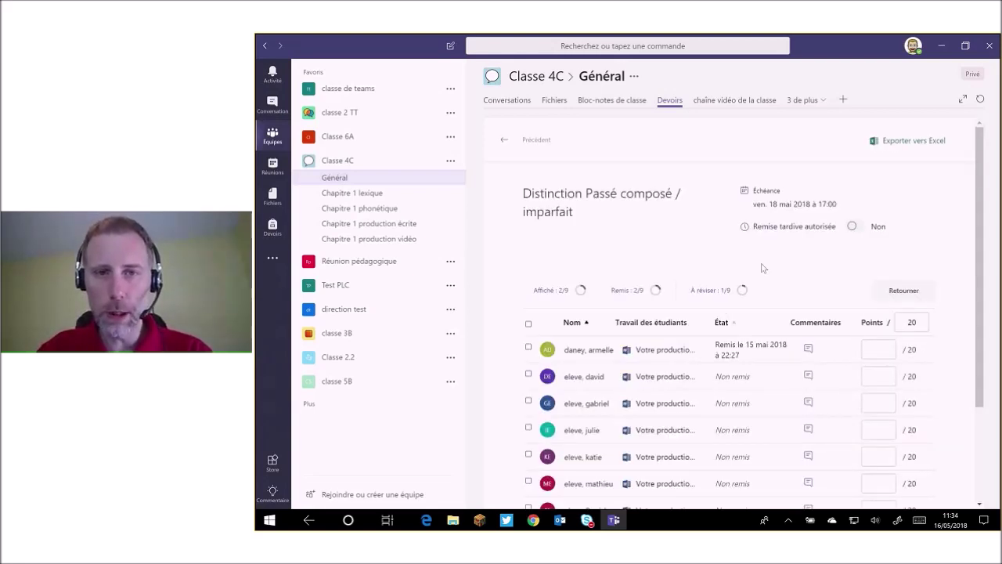
scroll(763, 268, "down", 1)
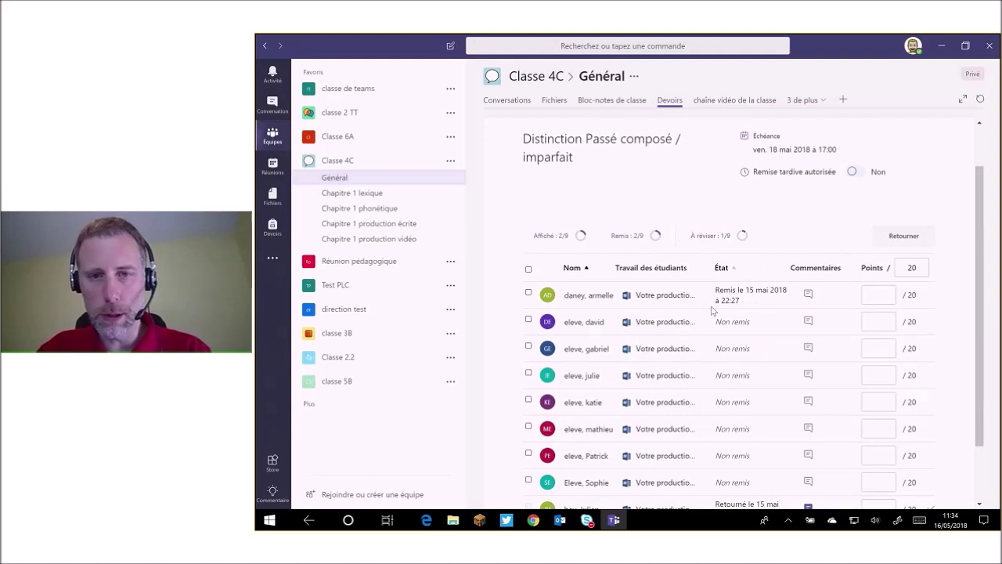
scroll(752, 235, "down", 1)
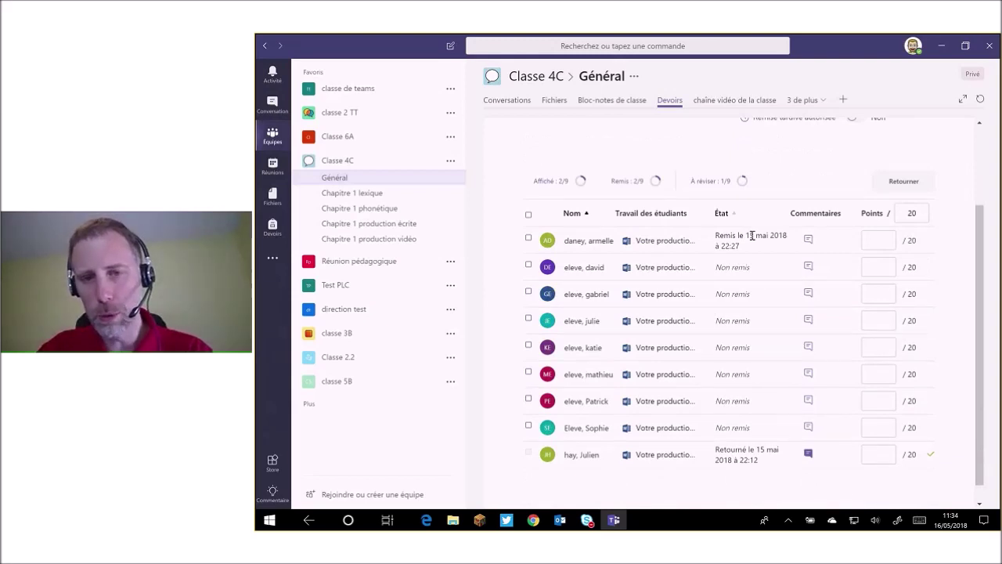
scroll(744, 238, "down", 1)
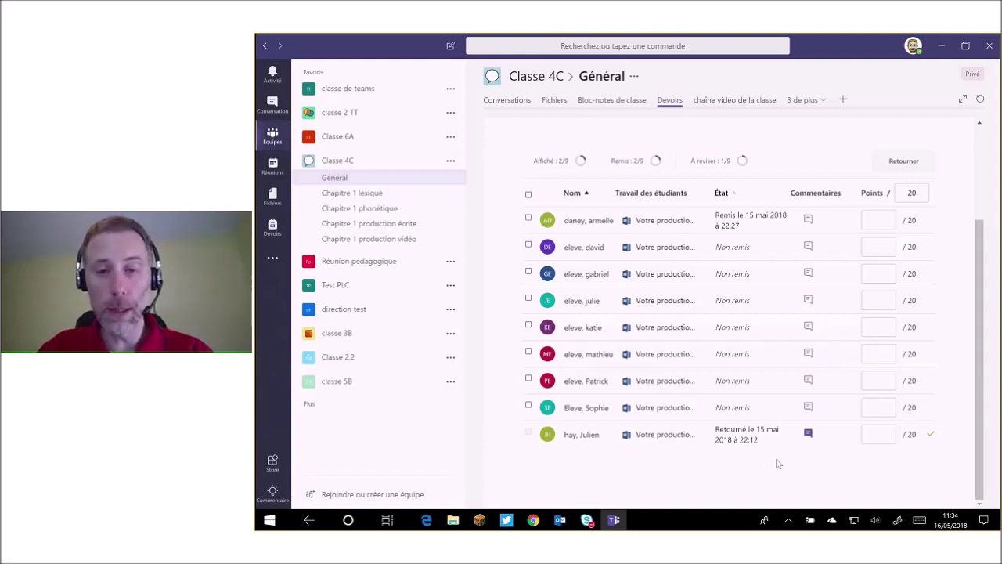
left_click(810, 437)
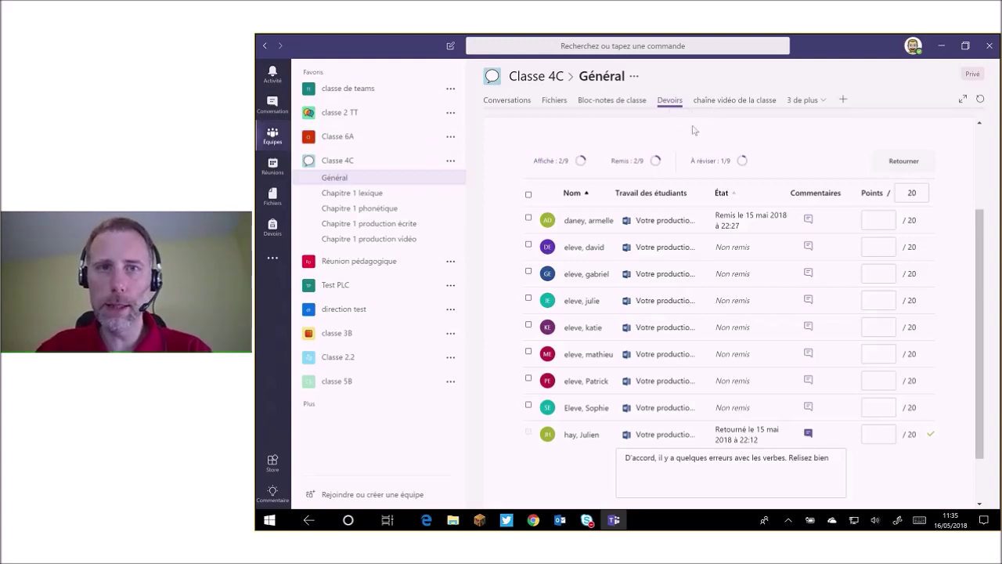
Go back to Classe 4C's assignment list and start a Nouveau devoir.
scroll(693, 130, "up", 2)
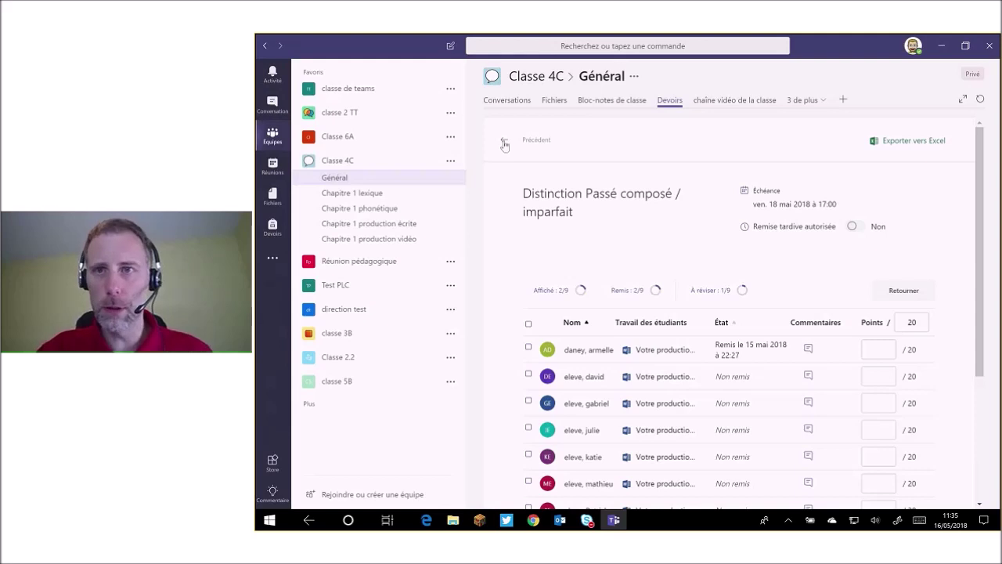
left_click(504, 143)
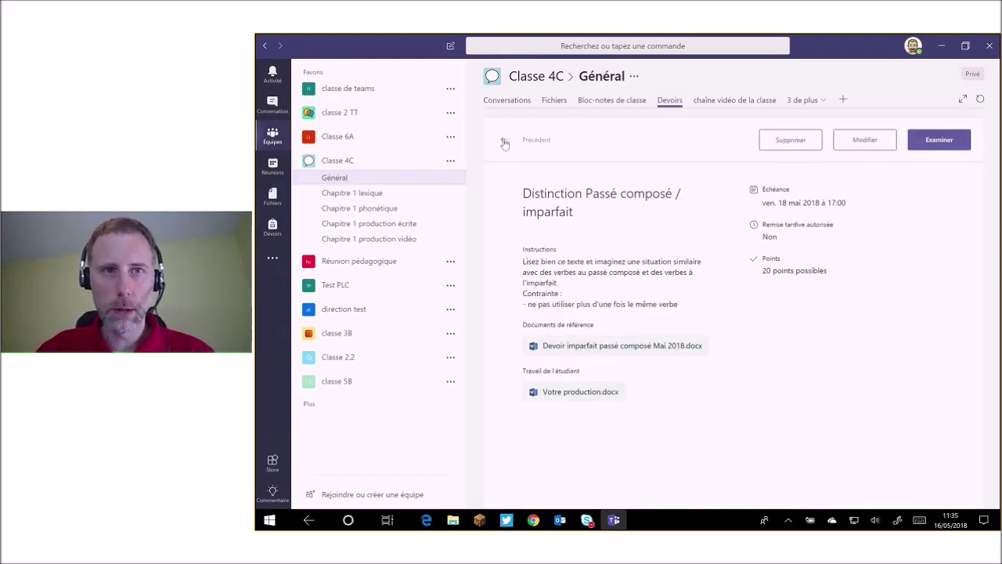
left_click(504, 142)
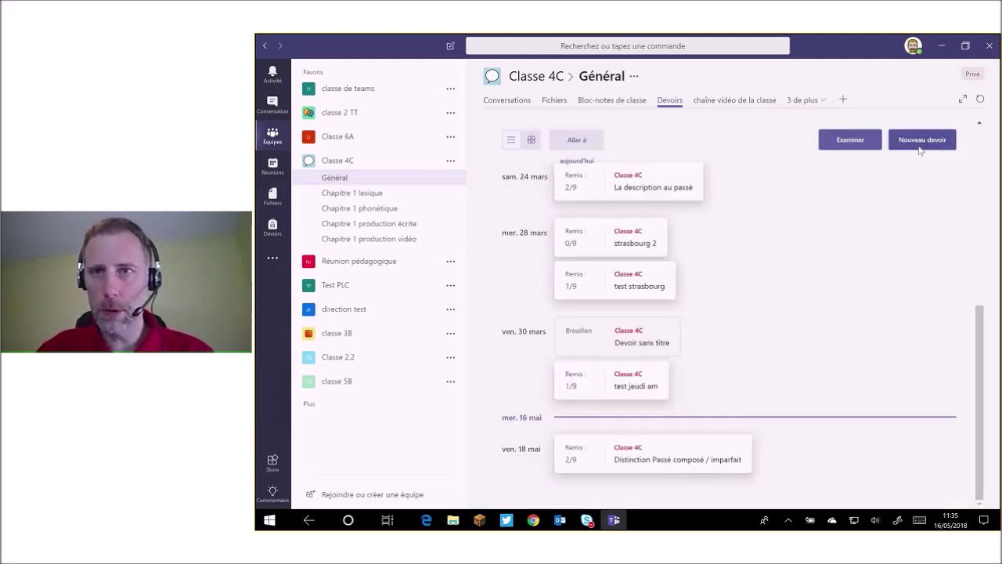
left_click(921, 148)
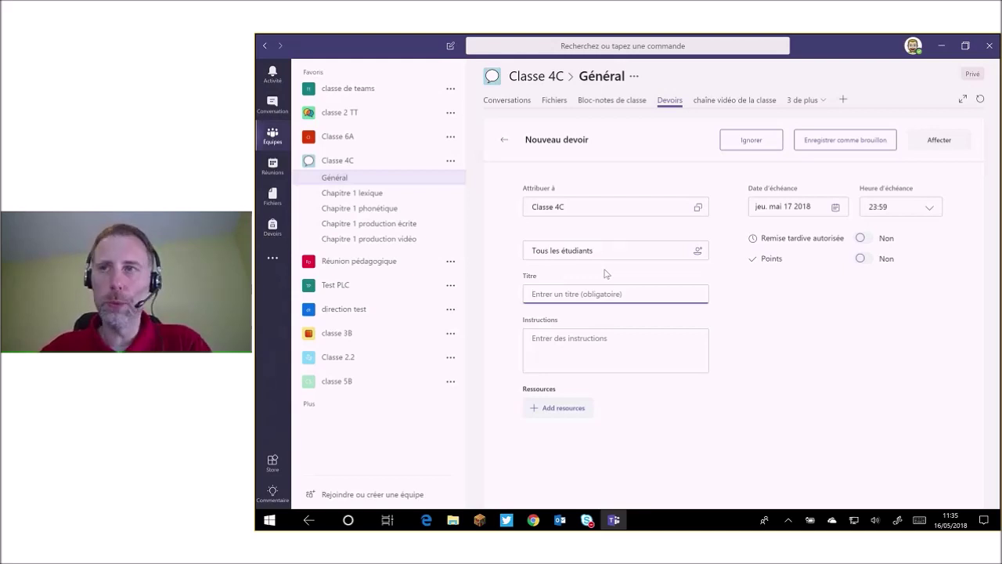
Keep Classe 4C and all students as the new assignment's recipients.
left_click(660, 209)
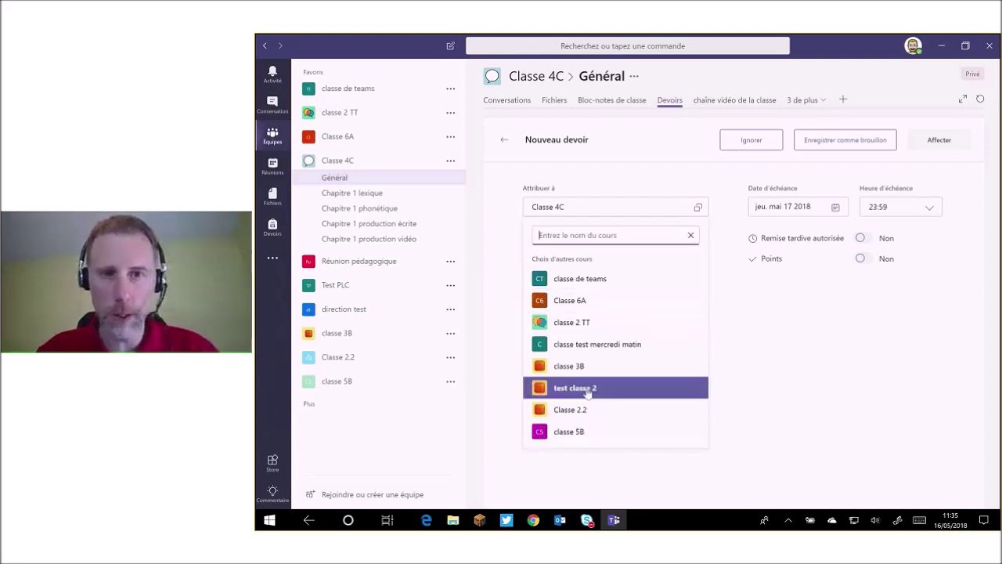
left_click(779, 335)
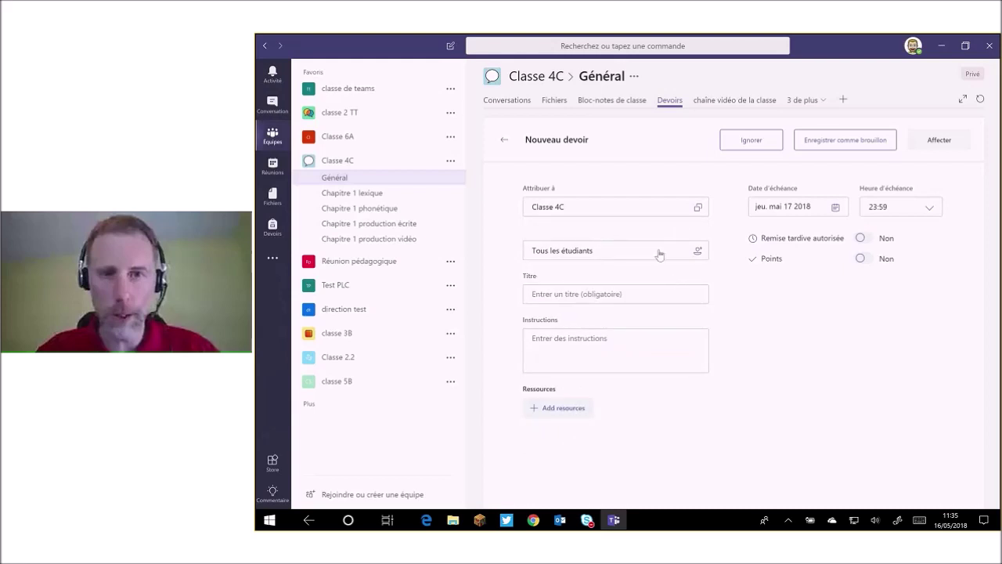
left_click(659, 252)
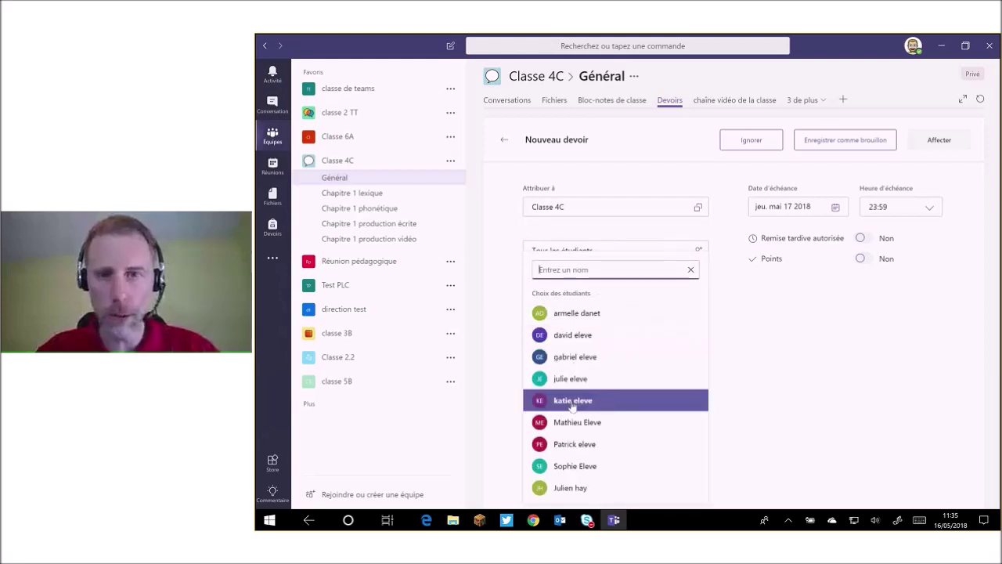
left_click(815, 366)
Title the assignment 'Devoir fictif' and enter placeholder instructions 'bvbvbvbvbvbvb'.
left_click(597, 293)
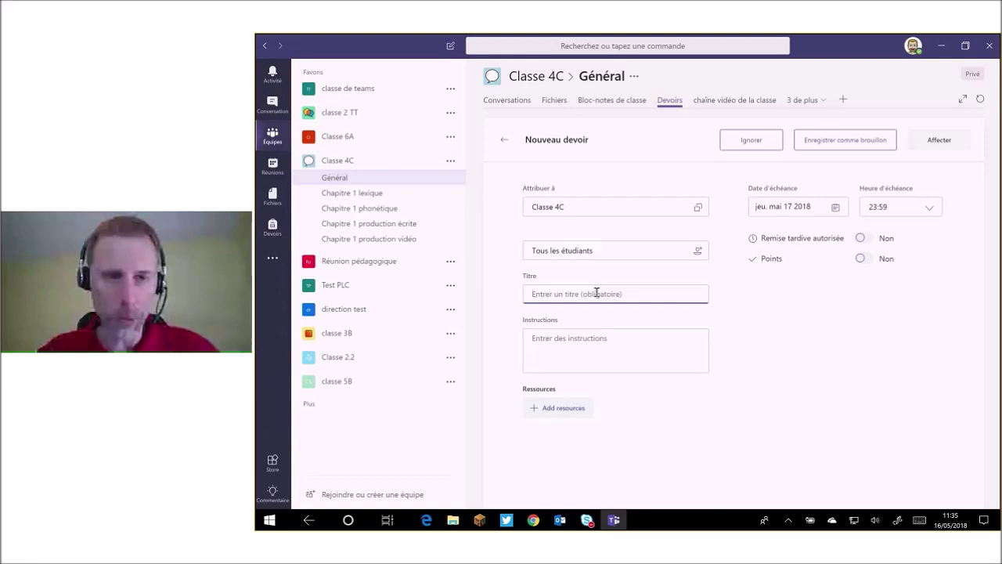
type("Dec")
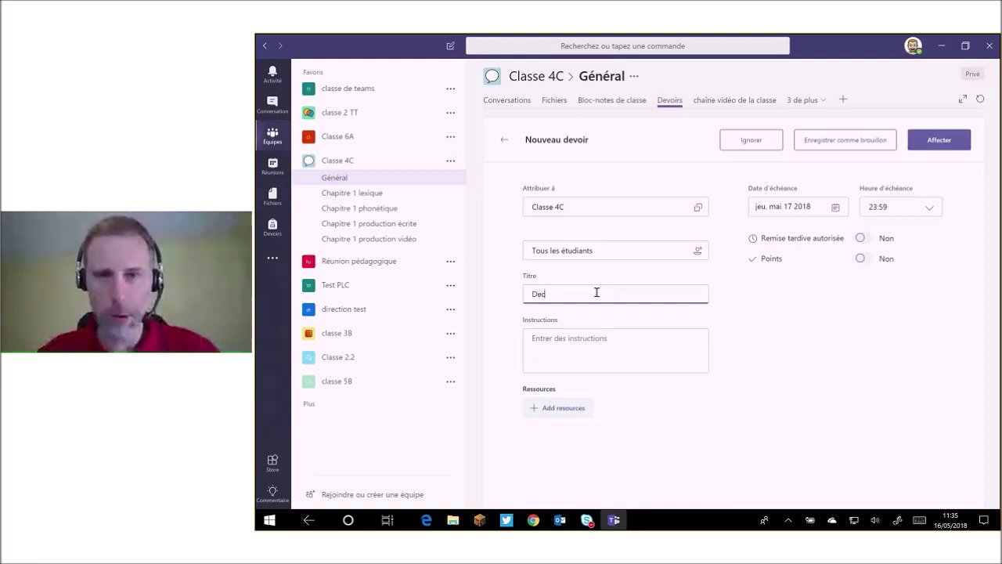
key("BackSpace")
type("voi")
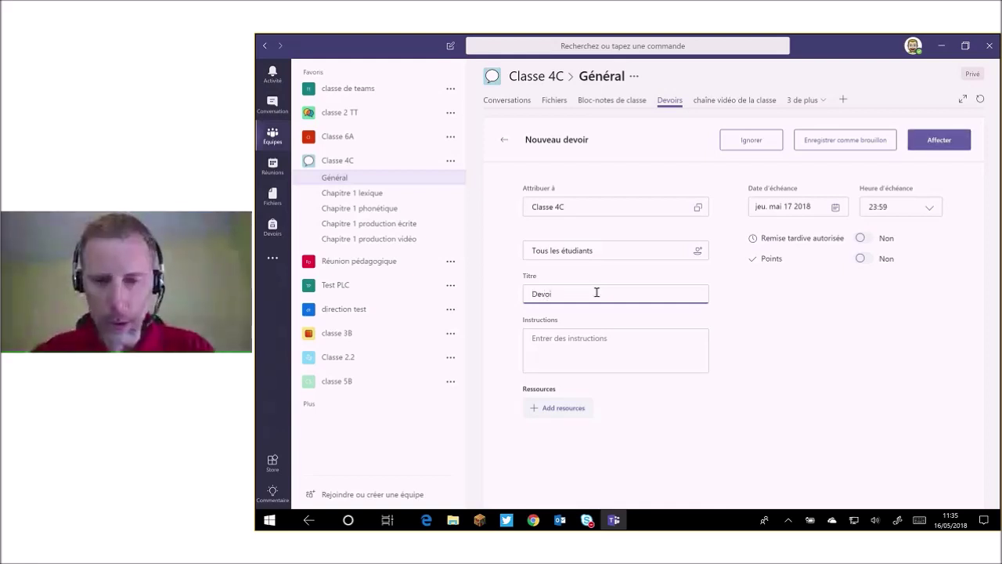
type("r fictif")
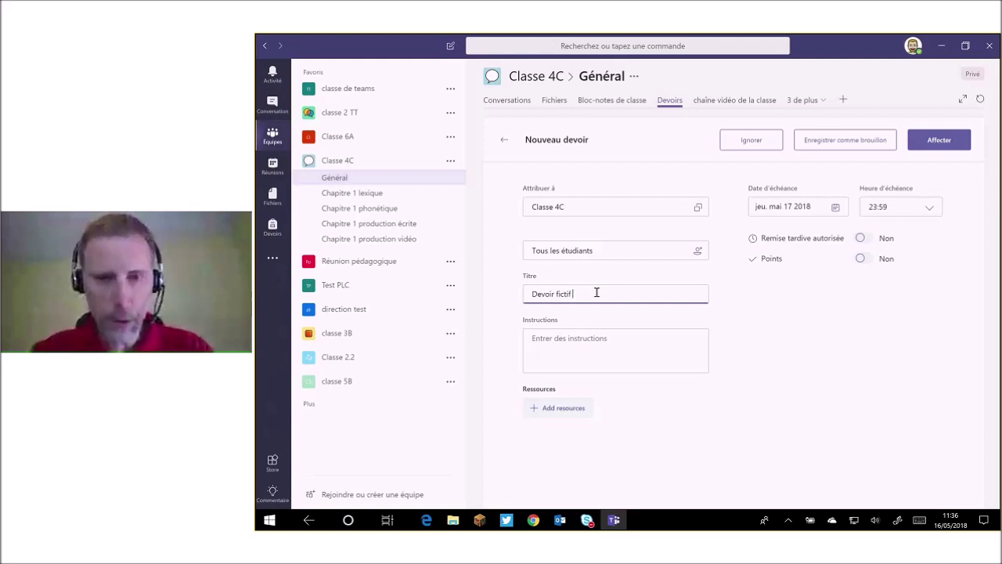
left_click(609, 338)
type("bv")
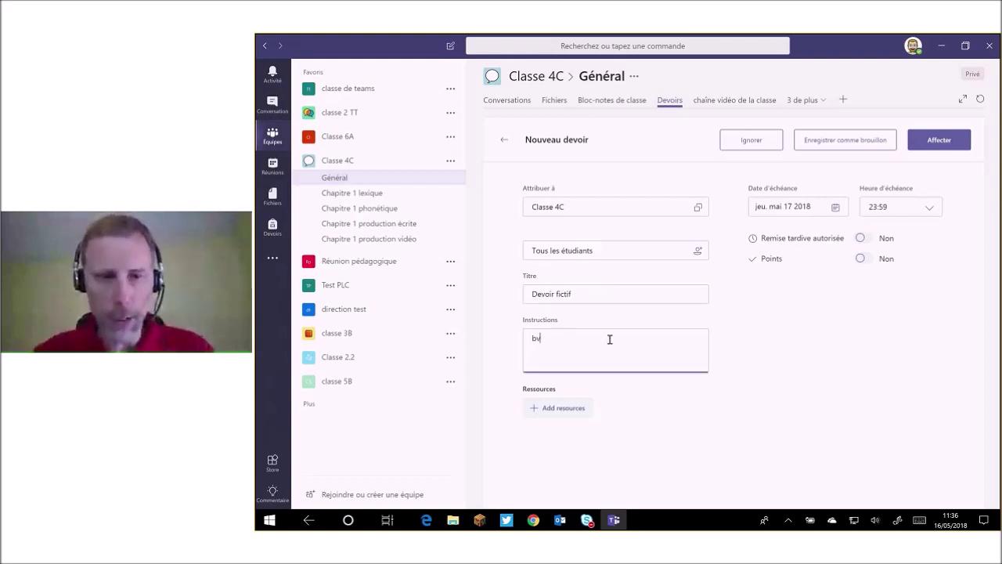
type("bvbvbvbvbvb")
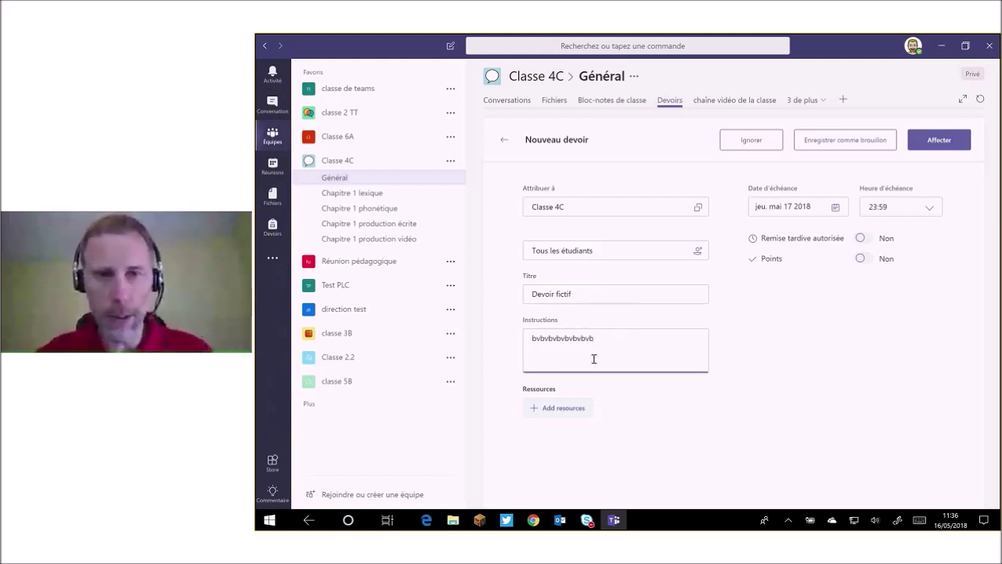
left_click(569, 410)
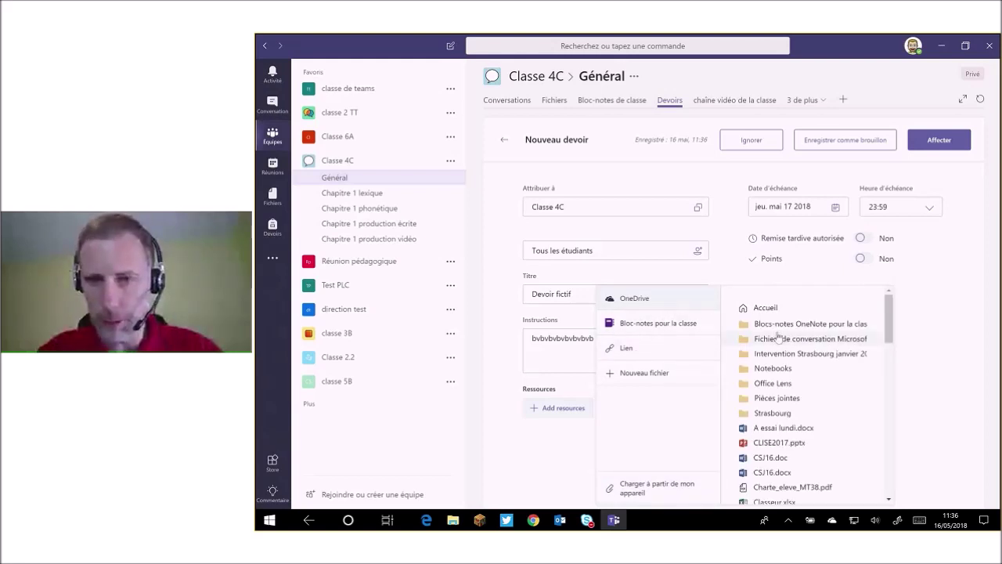
Attach the OneDrive document 'Devoir imparfait passé composé', set so students cannot edit it.
scroll(778, 337, "down", 1)
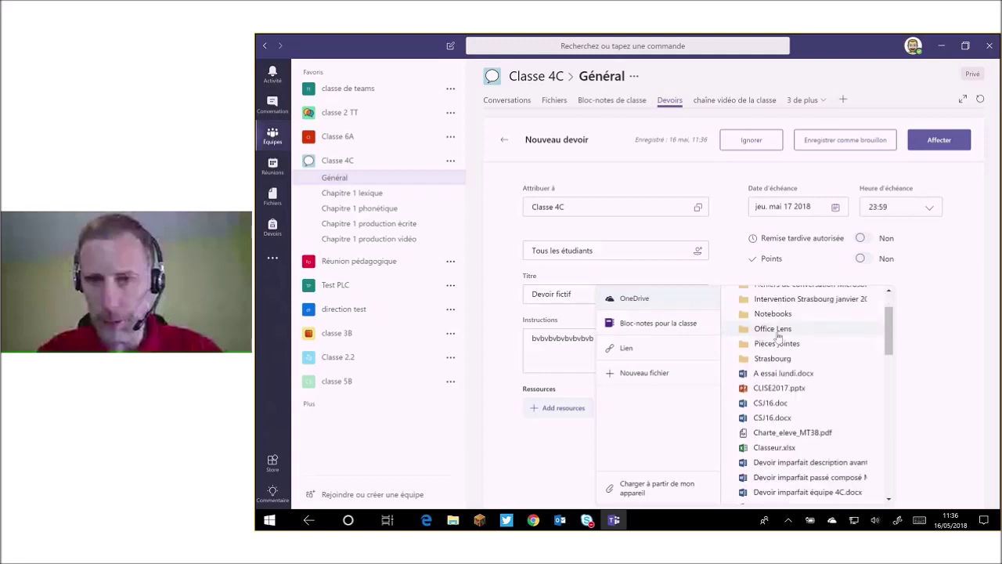
scroll(779, 336, "down", 1)
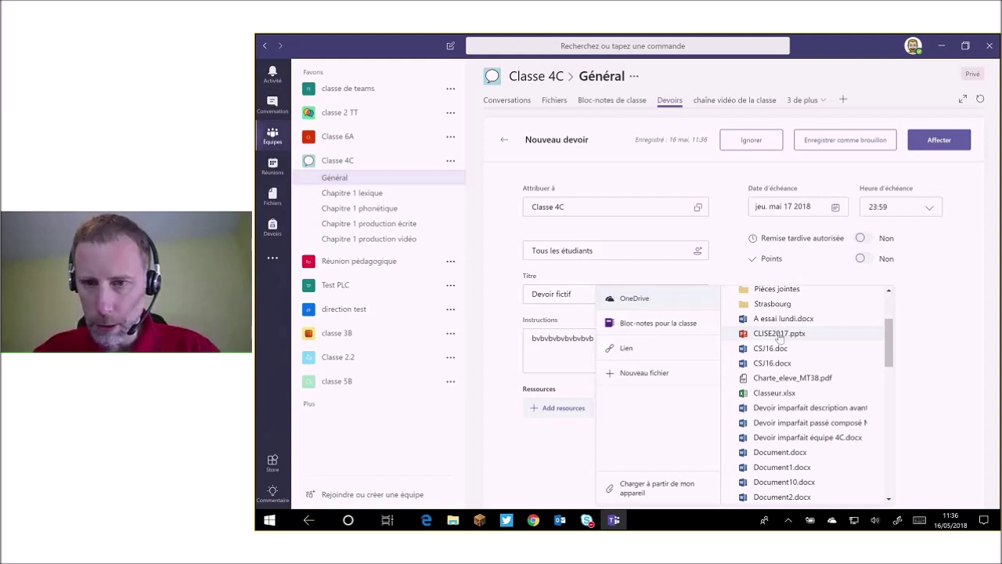
scroll(780, 337, "down", 1)
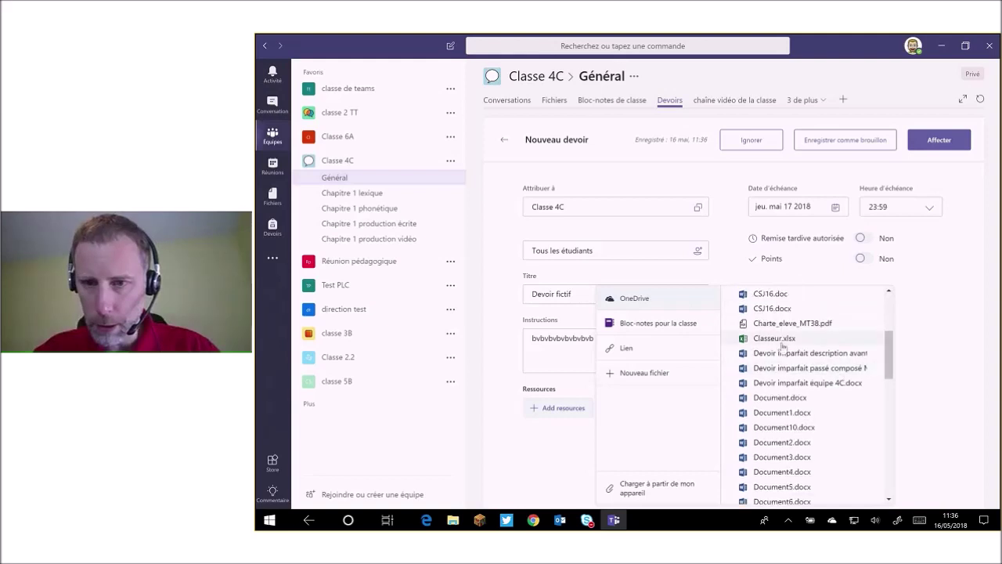
left_click(790, 368)
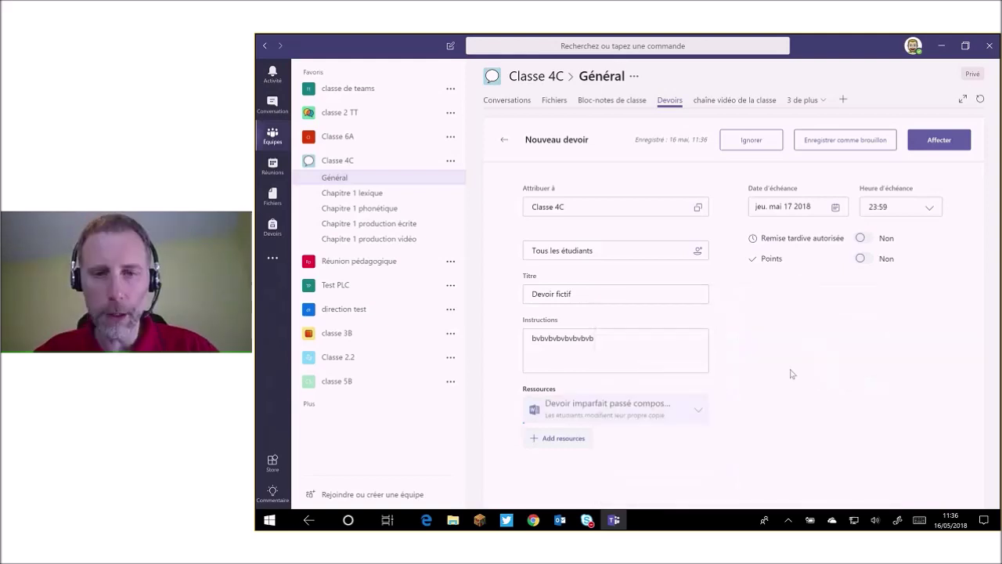
left_click(699, 416)
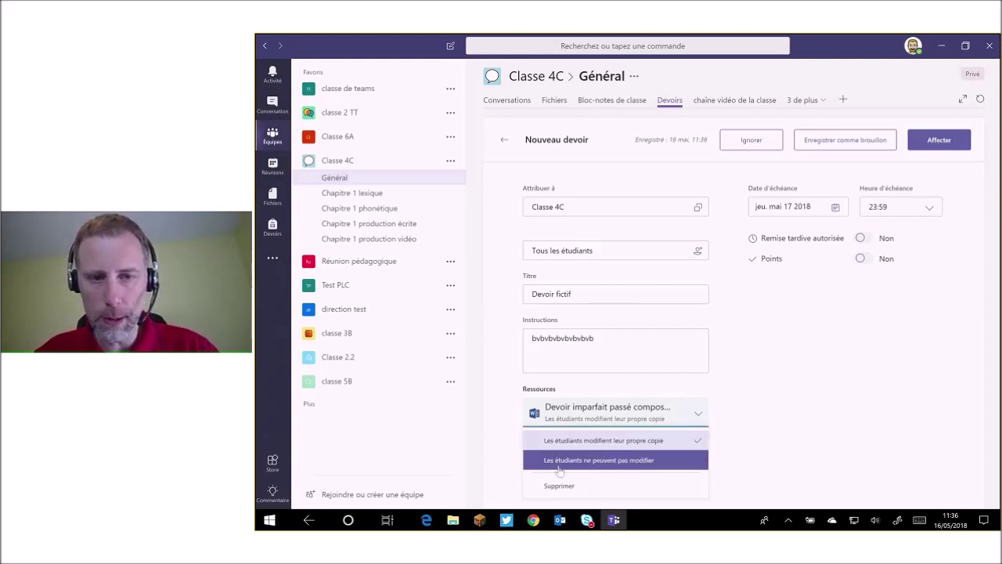
left_click(690, 462)
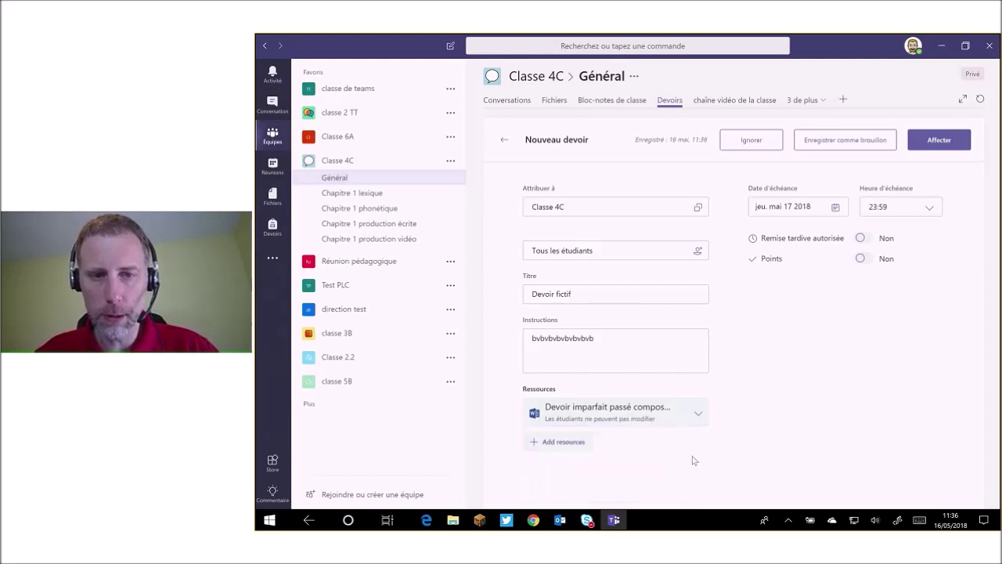
left_click(566, 446)
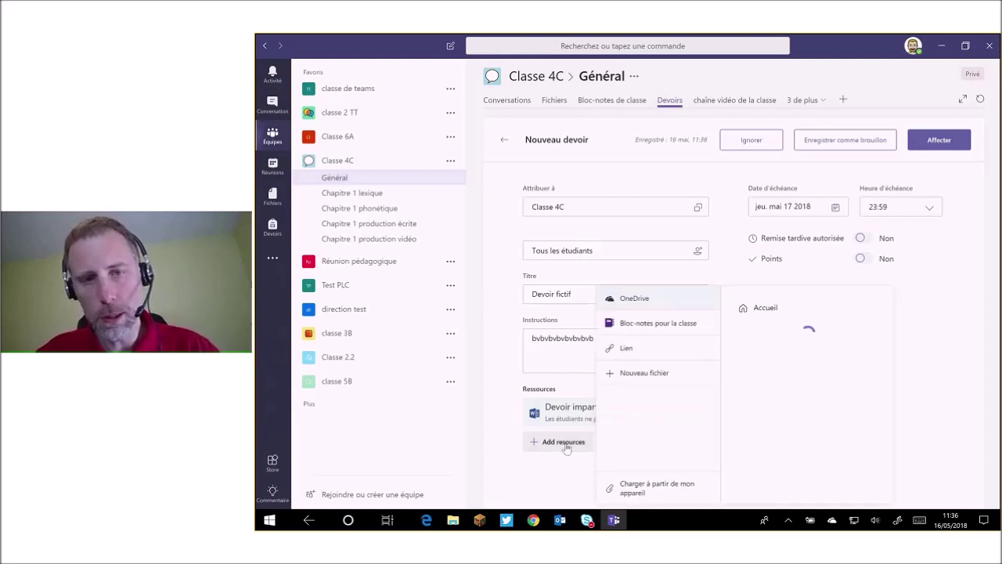
Attach a new blank Word file 'Votre production' and return to the assignments list.
left_click(669, 374)
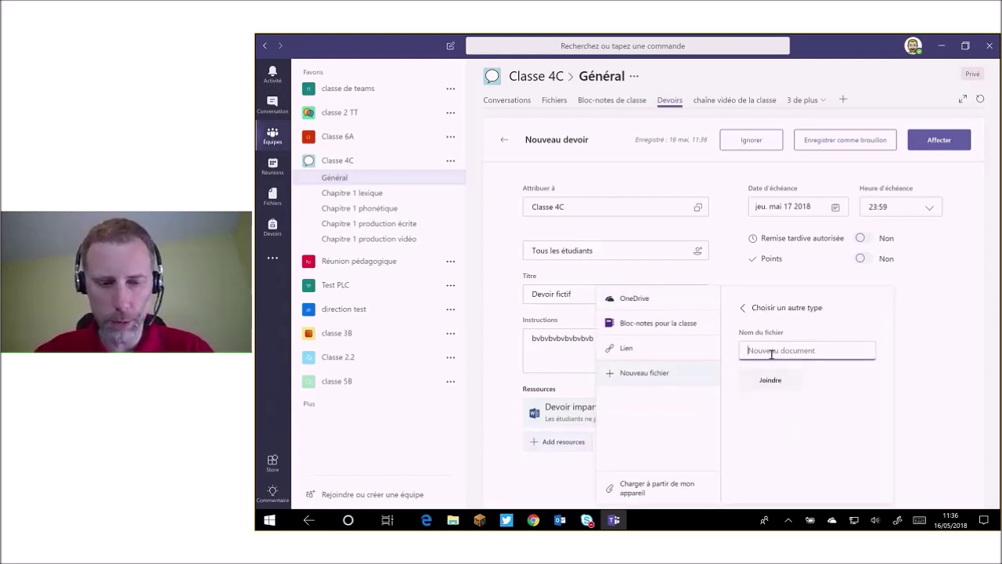
type("Votre r")
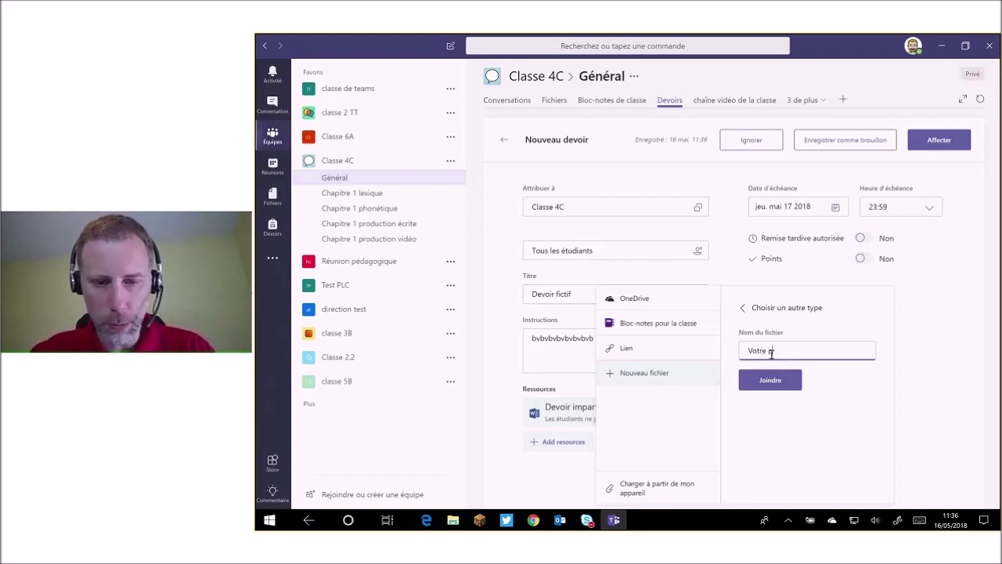
key("BackSpace")
type("production")
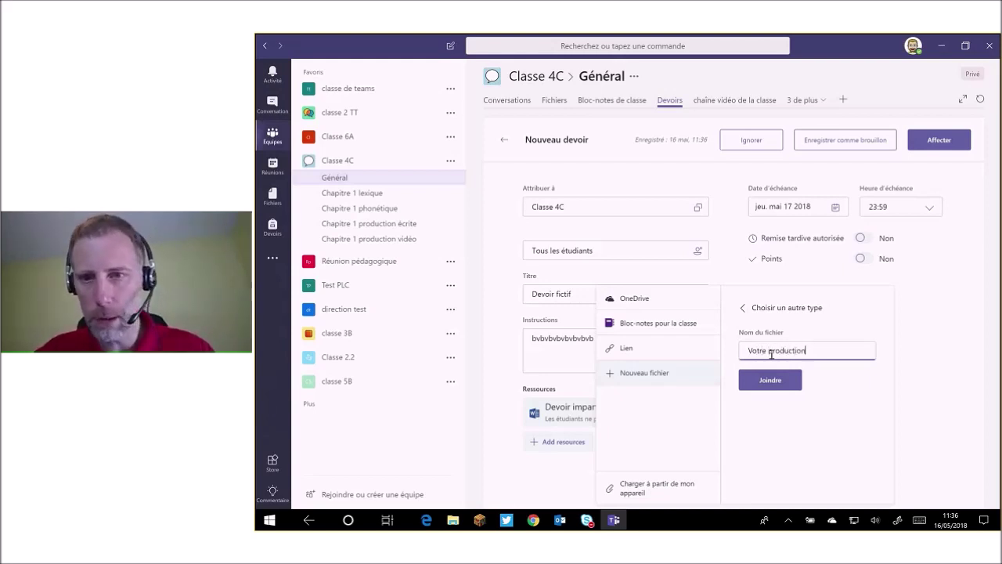
left_click(771, 381)
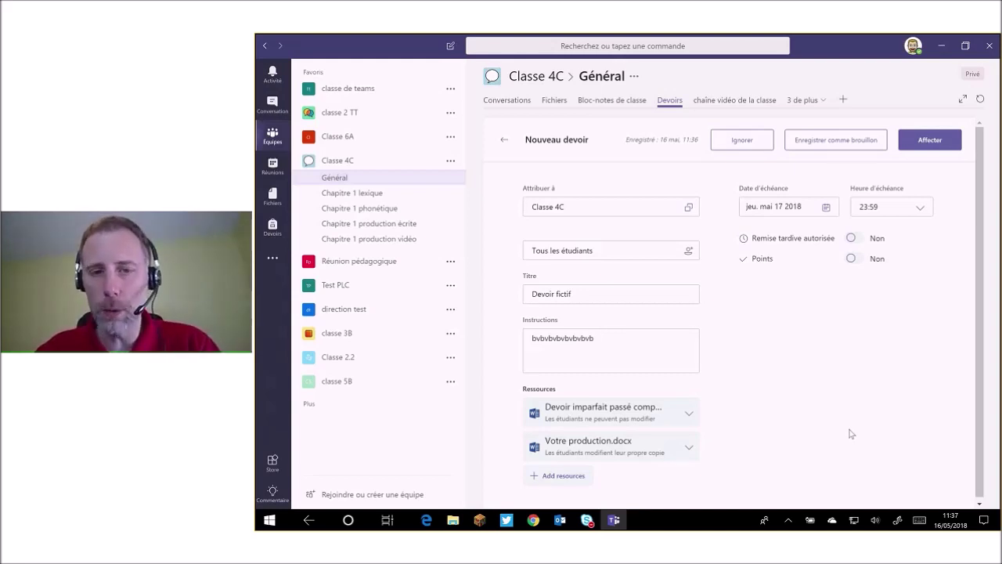
left_click(505, 146)
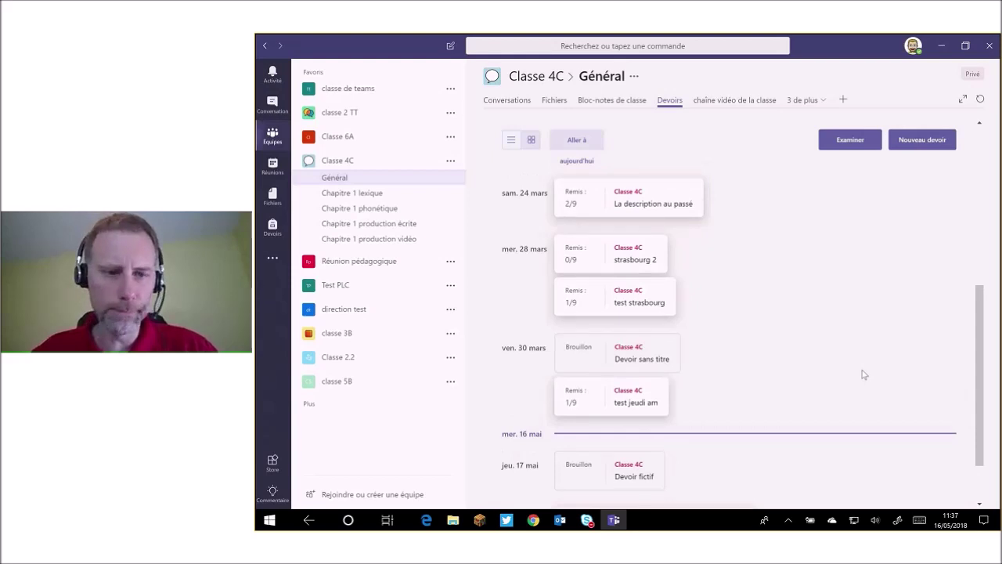
Scroll up through Classe 4C's Devoirs list, from the November 'essai' drafts to 'Devoir fictif'.
scroll(864, 374, "up", 1)
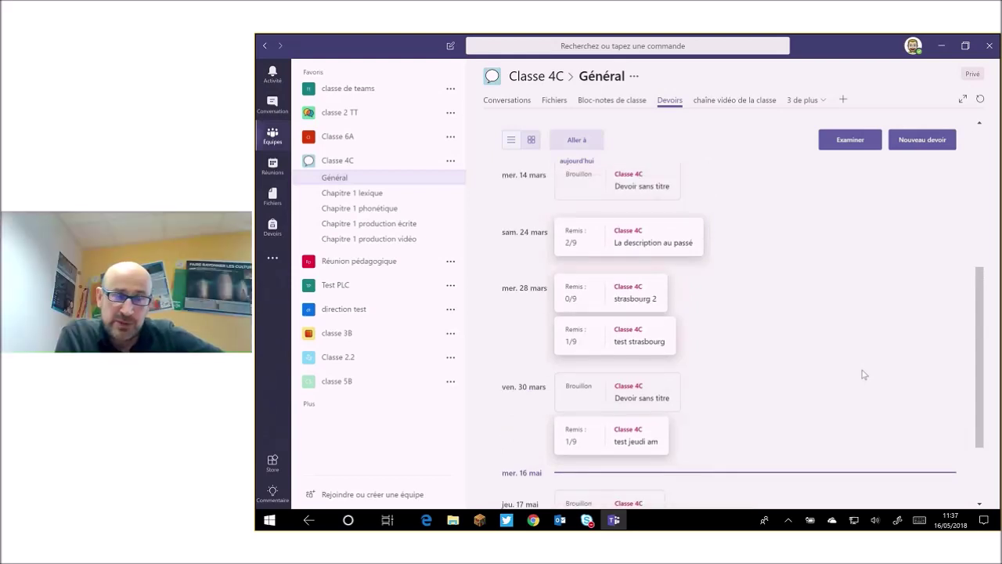
scroll(863, 375, "up", 3)
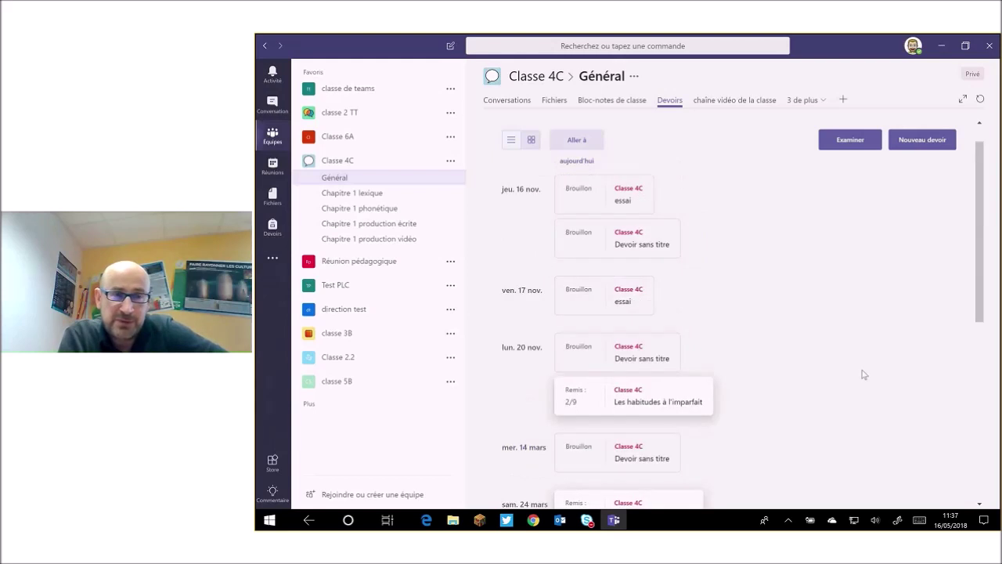
scroll(864, 374, "up", 1)
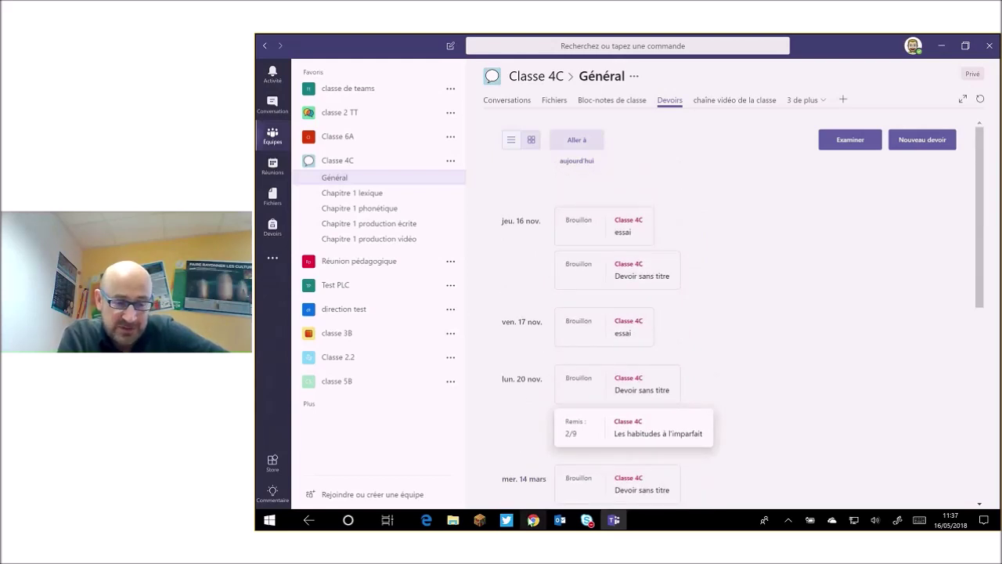
mouse_move(533, 519)
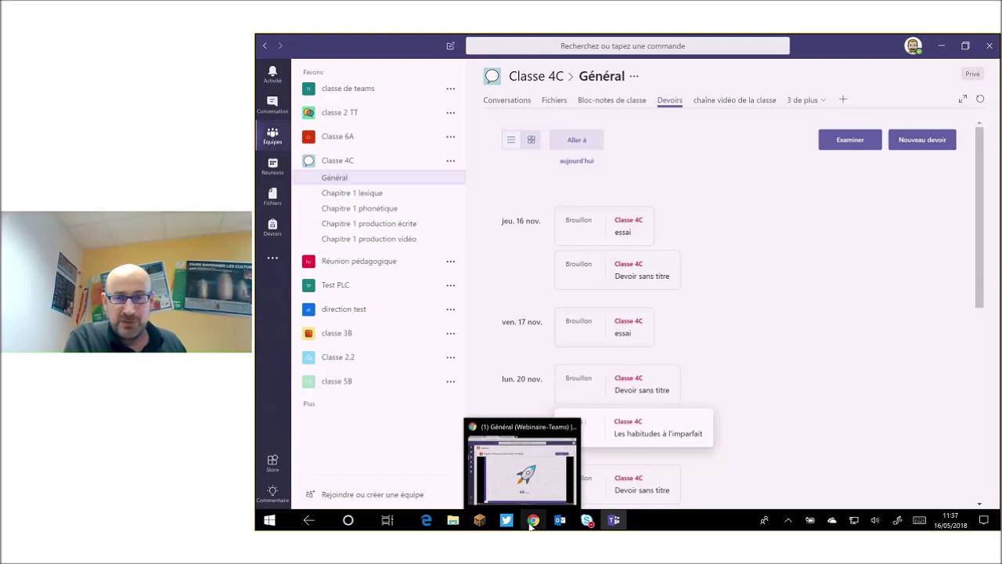
Bring the Chrome webinar window to the front and select its SharePoint tab.
left_click(532, 522)
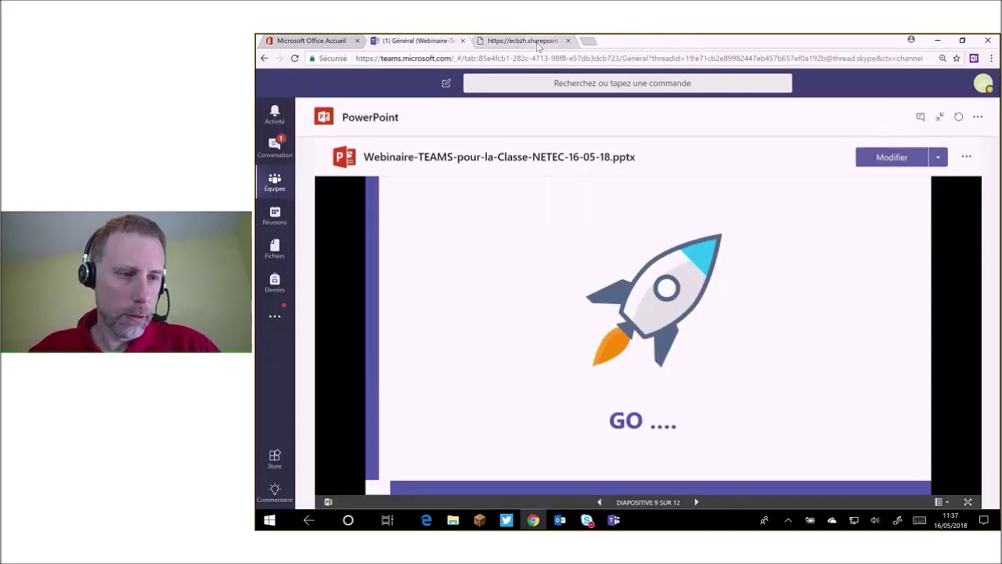
left_click(538, 43)
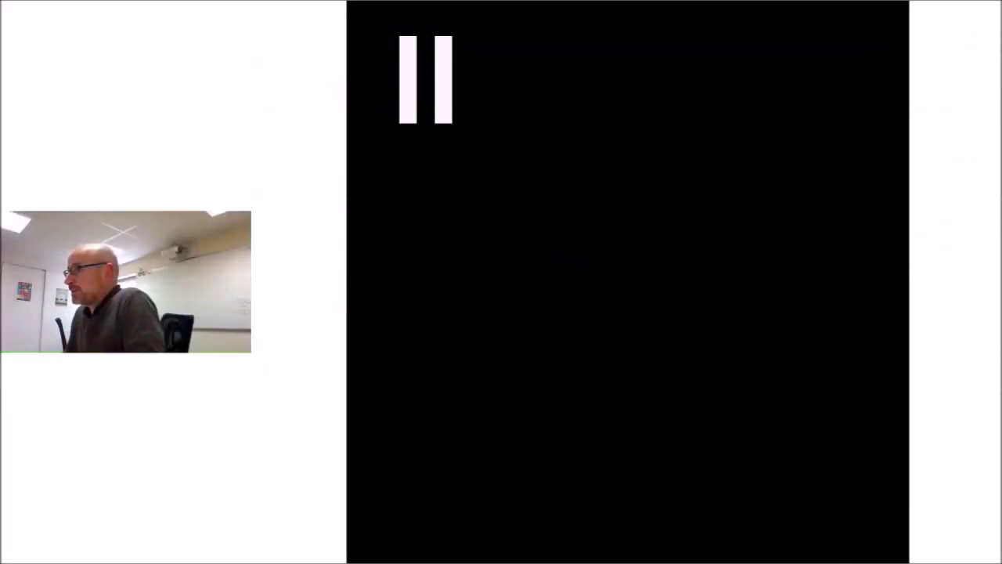
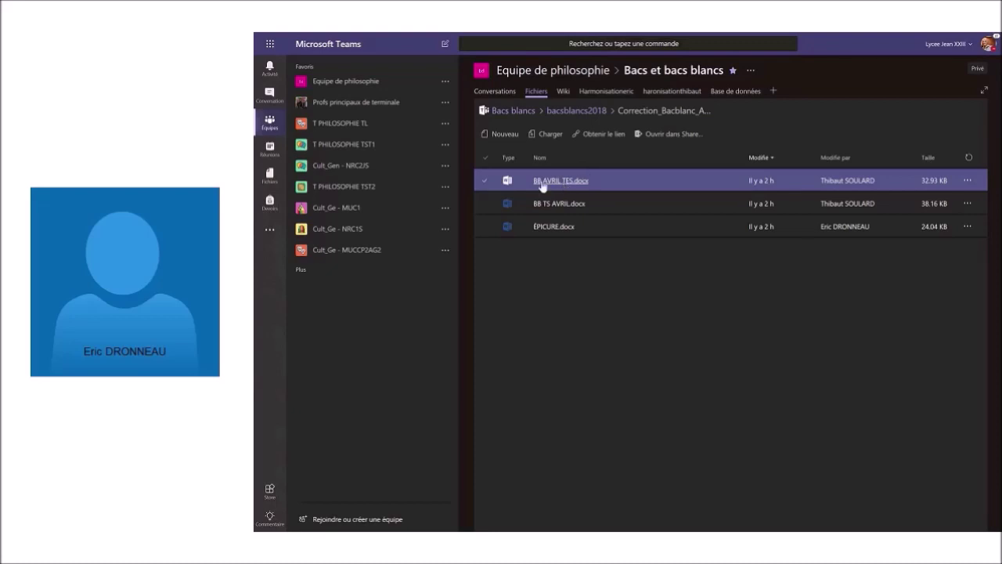
Start copying BB AVRIL TES.docx to the T PHILOSOPHIE TL team's folders, then cancel the copy.
left_click(487, 182)
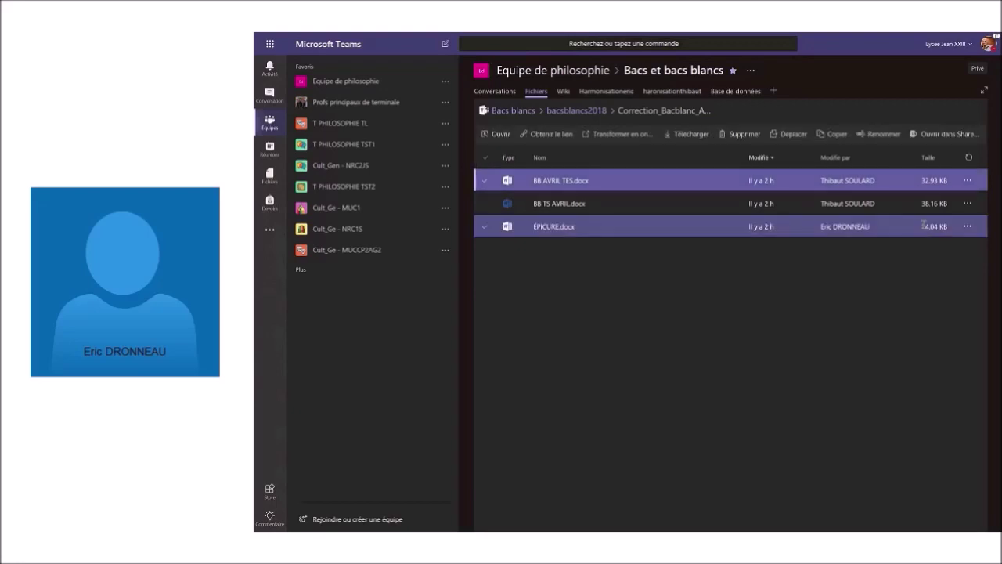
left_click(968, 181)
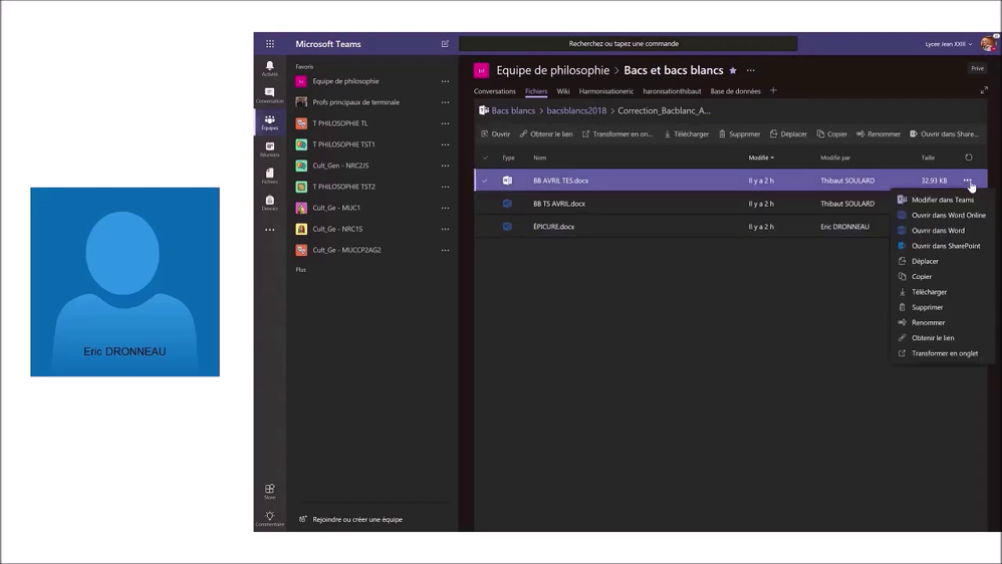
left_click(922, 277)
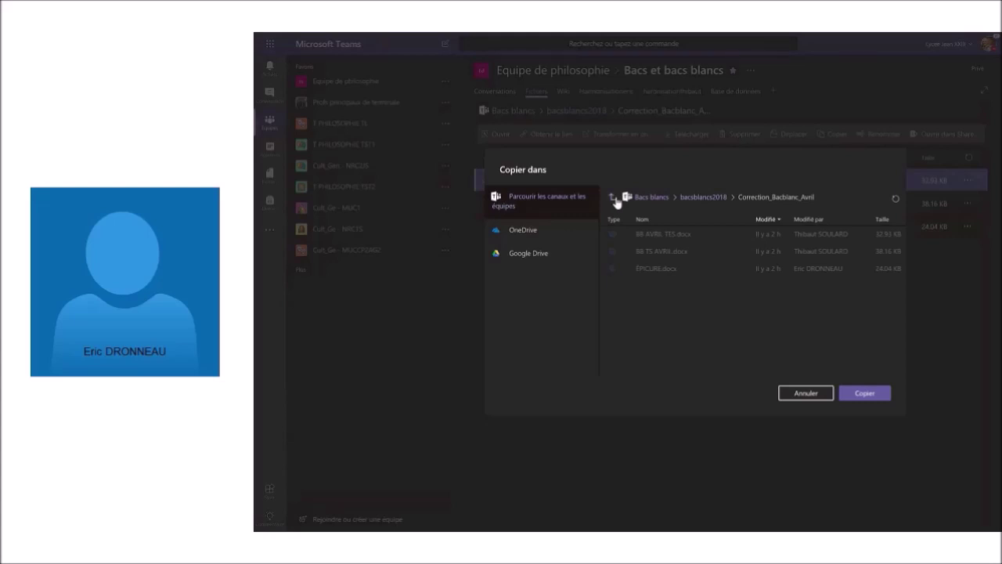
left_click(615, 200)
left_click(614, 200)
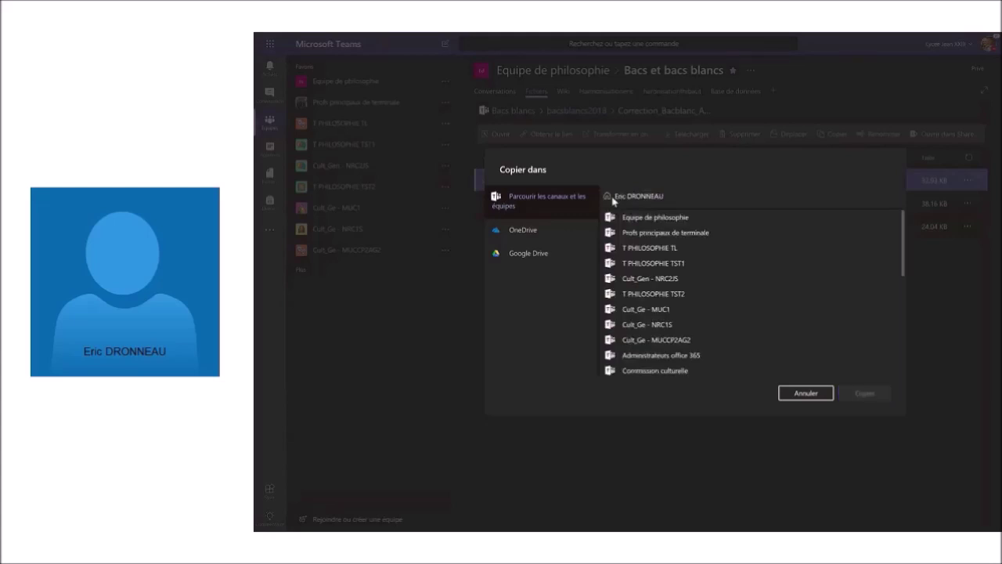
left_click(641, 251)
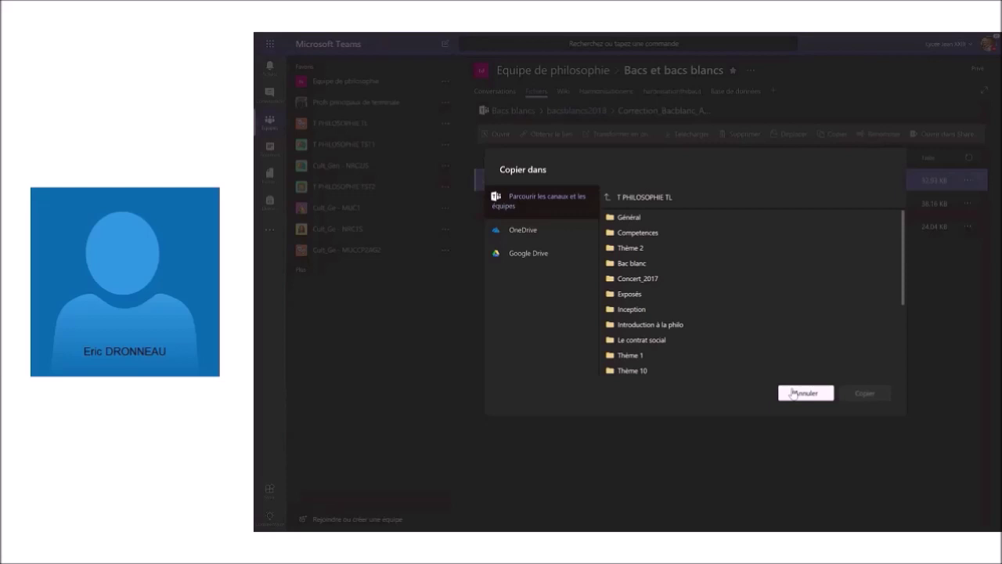
left_click(793, 393)
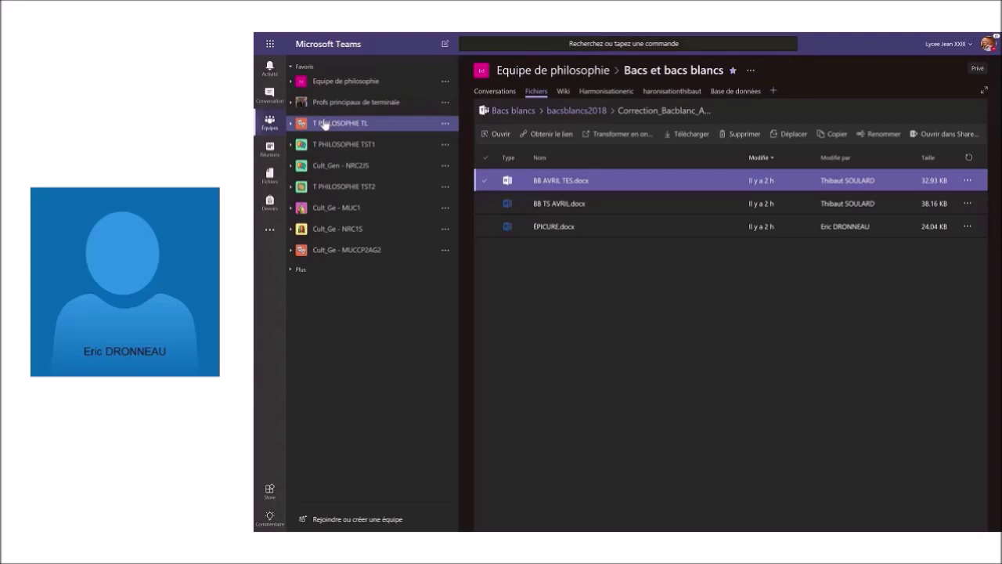
In the Teams desktop app, open the T PHILOSOPHIE TL class notebook at full view.
left_click(324, 125)
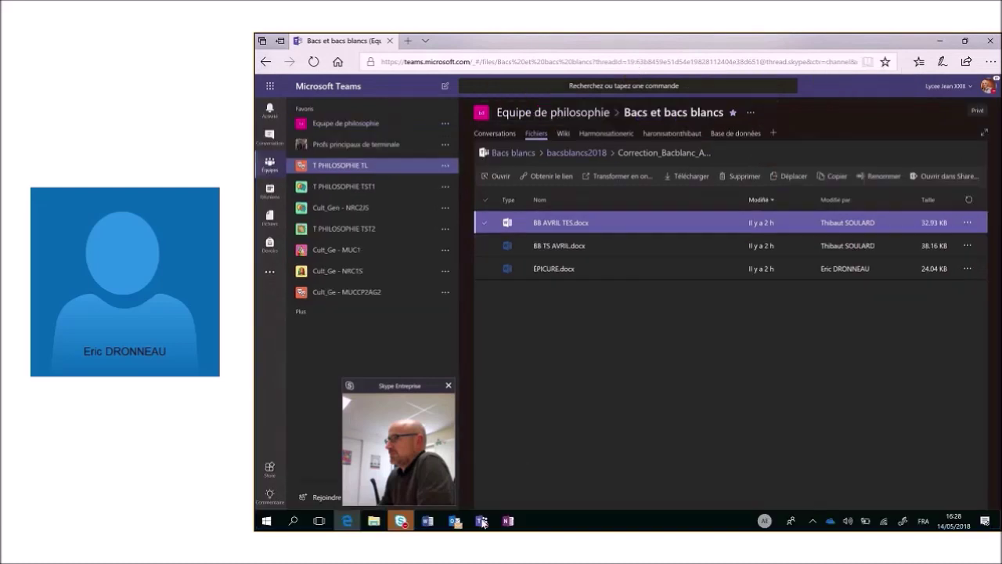
left_click(481, 521)
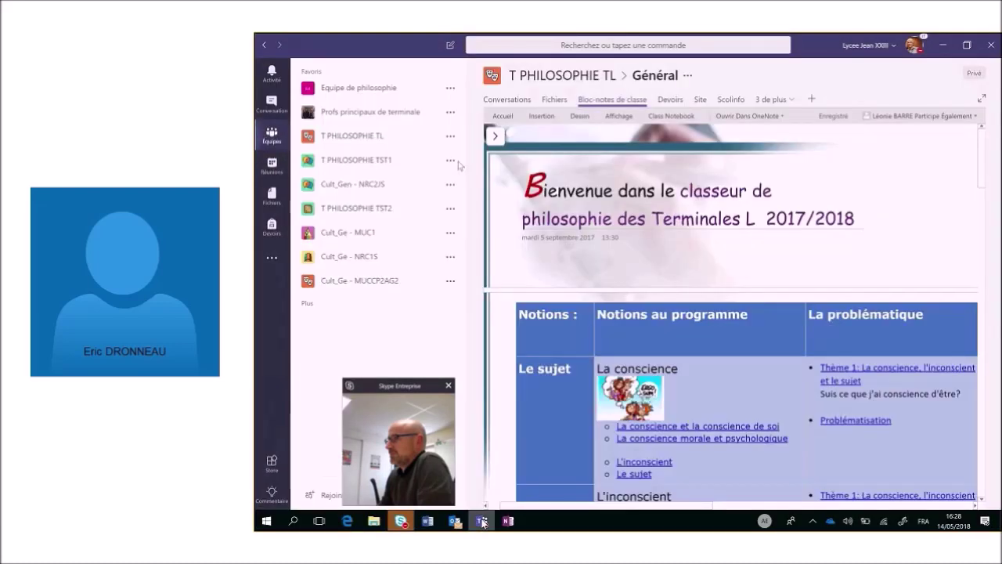
left_click(328, 138)
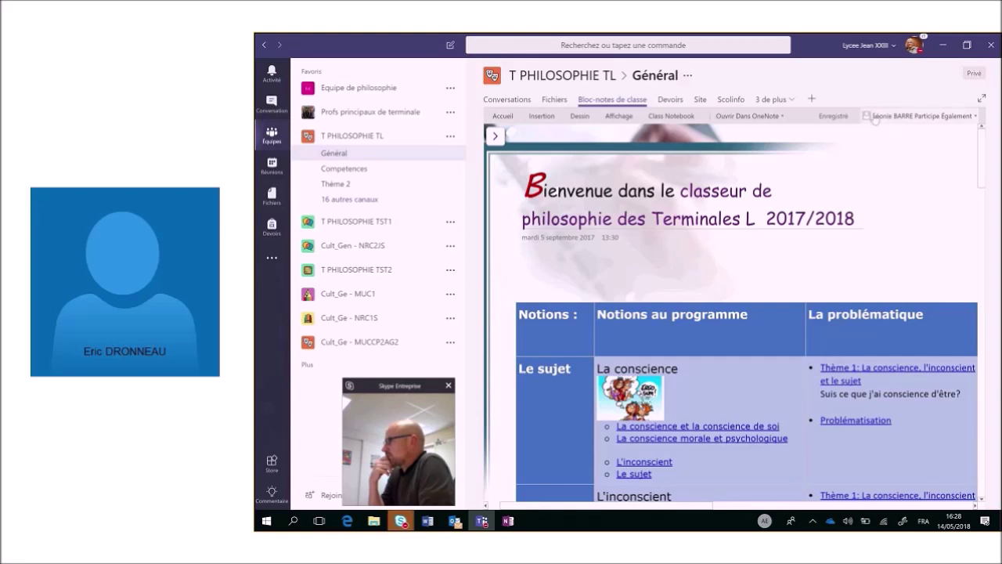
left_click(982, 100)
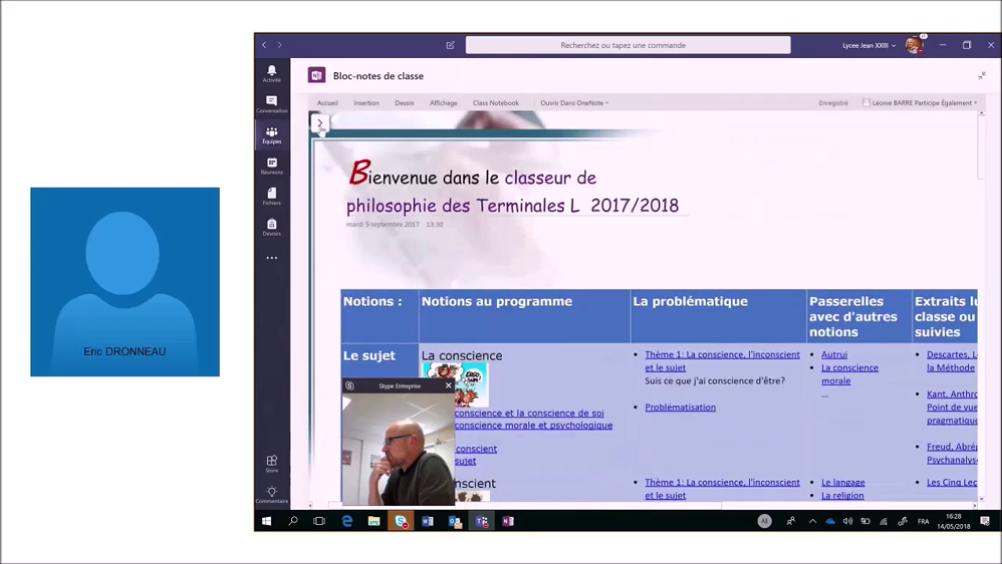
Open the Thème 15: L'Histoire page from _Content Library > Thèmes, then exit full view.
left_click(321, 130)
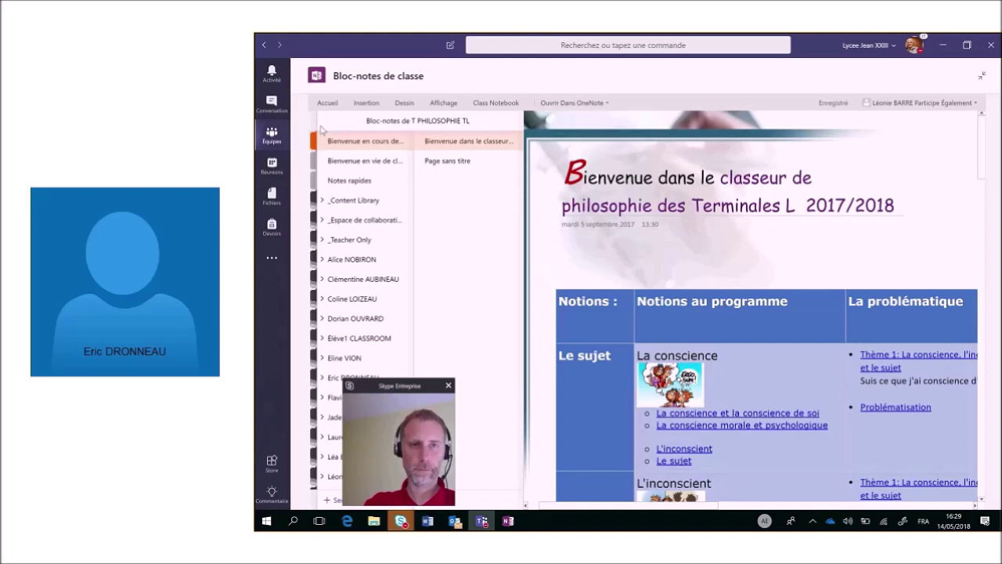
left_click(338, 202)
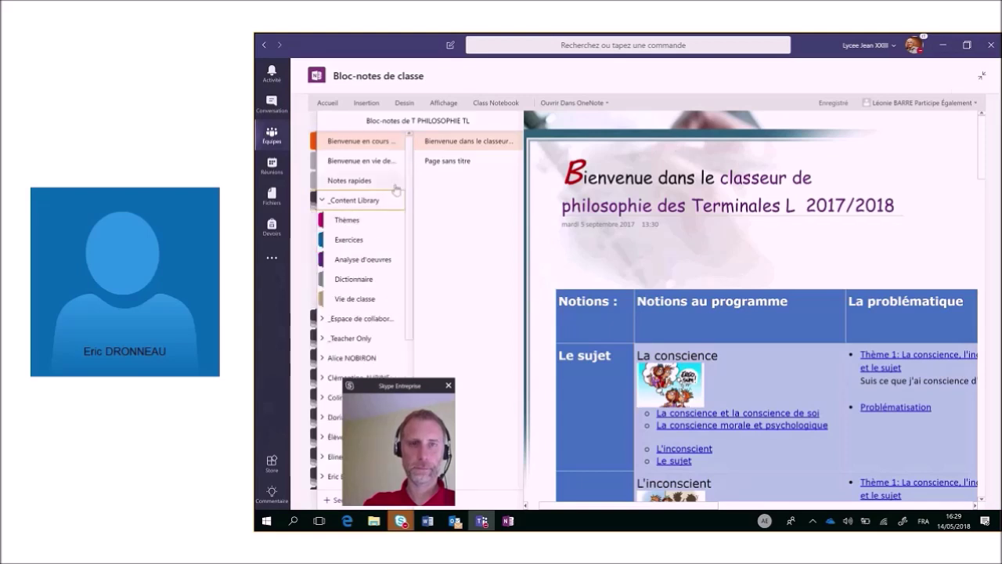
left_click(371, 226)
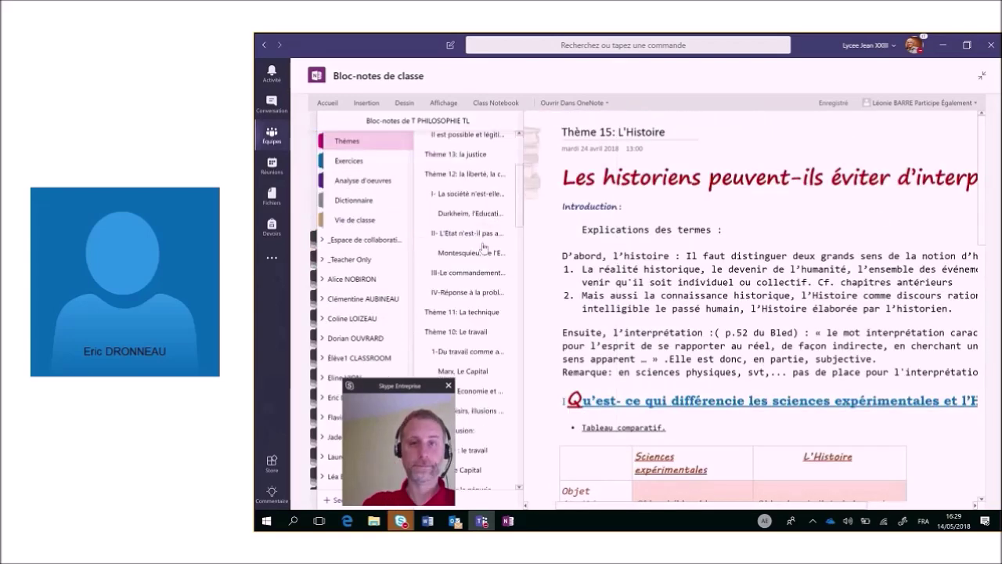
scroll(483, 249, "down", 10)
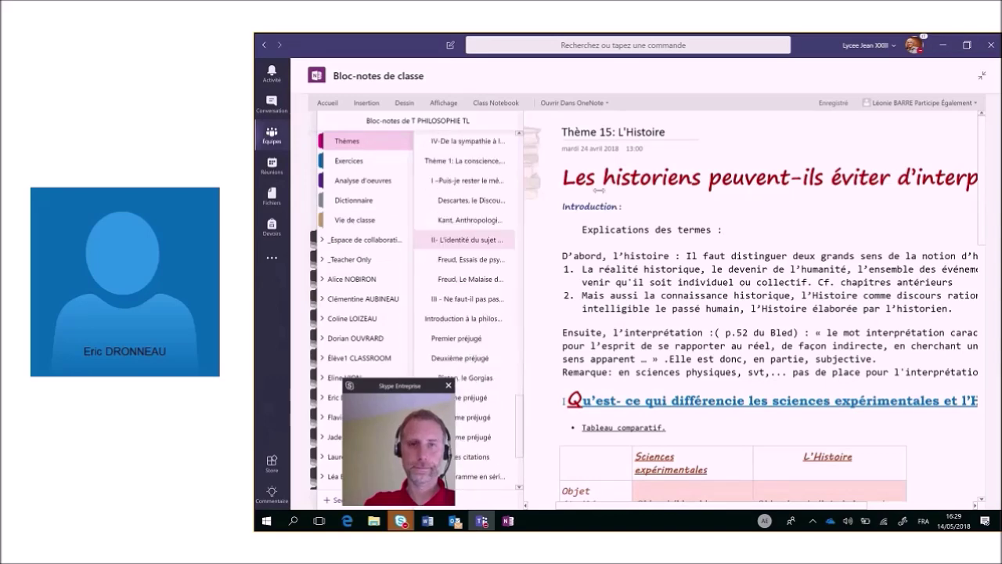
left_click(982, 79)
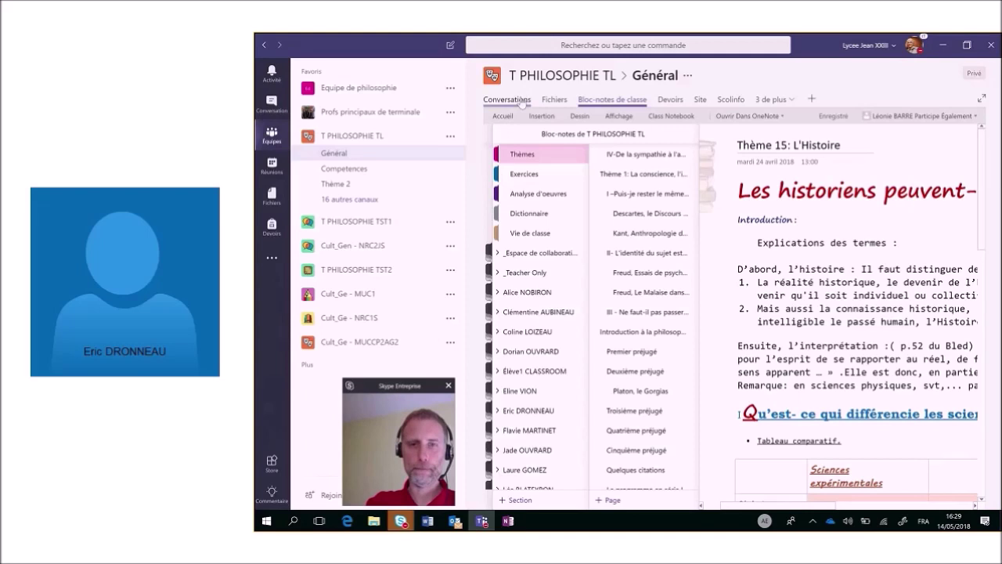
Show the Thème 2 channel's conversations, scrolled back to the October 2017 posts.
left_click(523, 100)
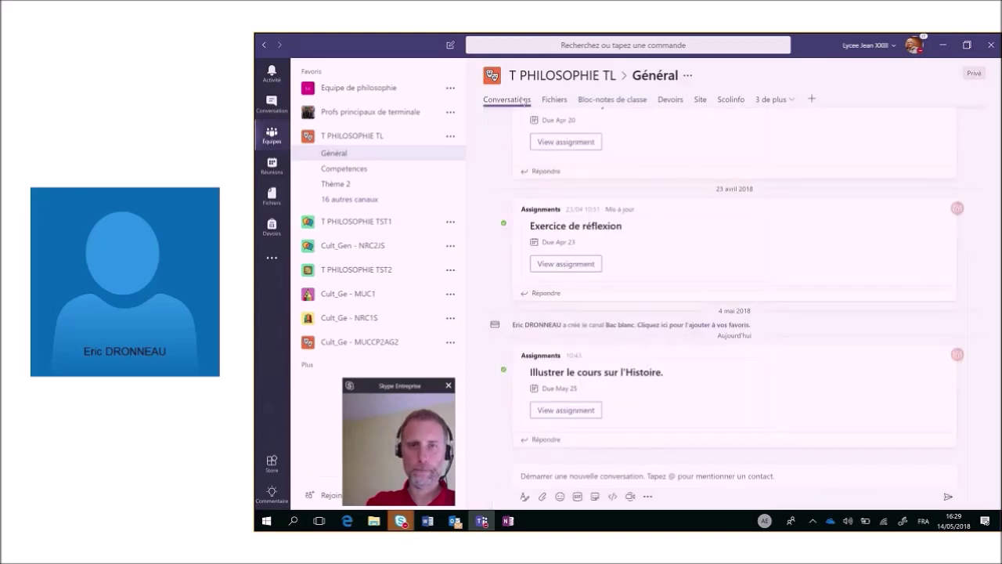
left_click(352, 185)
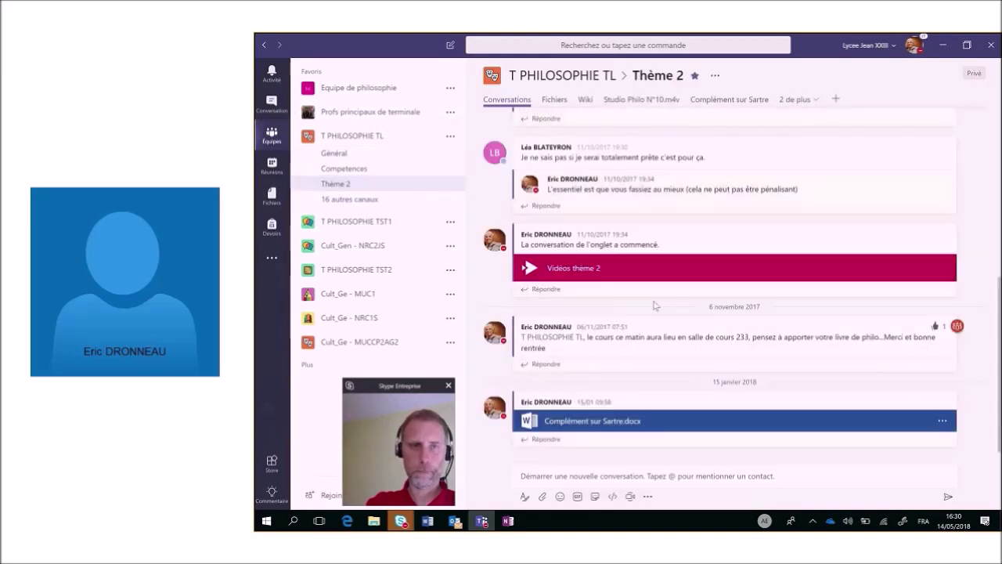
scroll(655, 305, "up", 10)
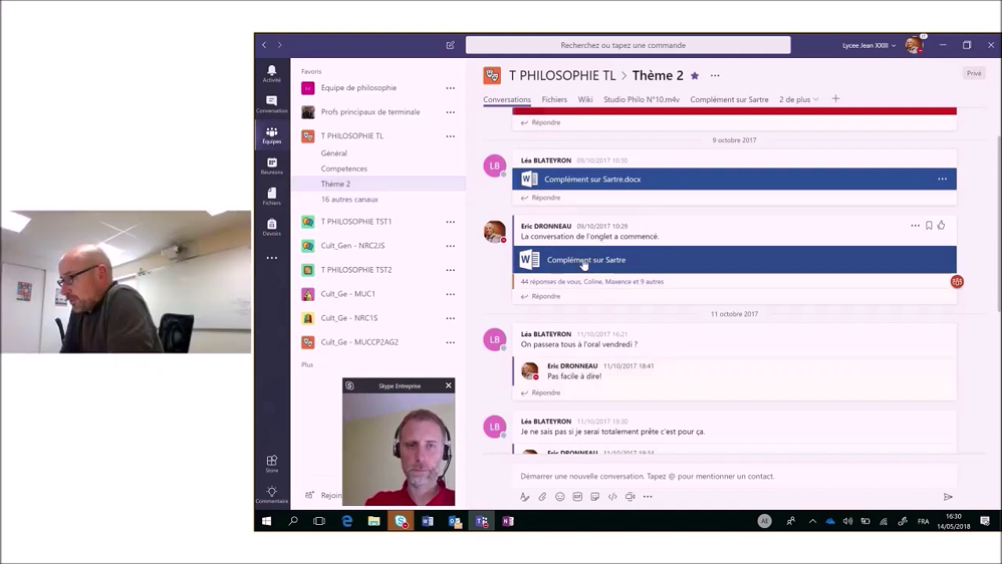
Open Complément sur Sartre.docx as a tab in the Thème 2 channel.
left_click(583, 264)
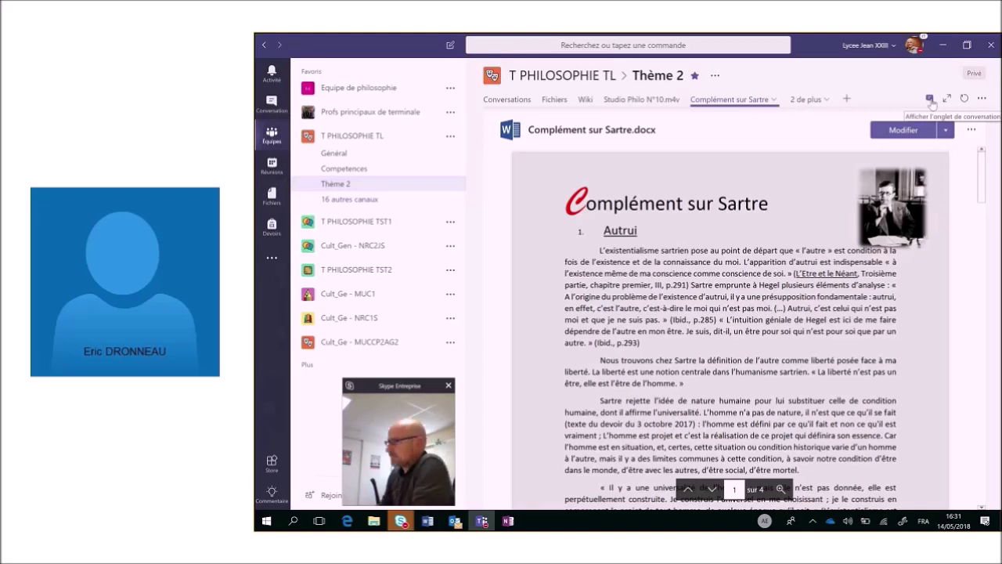
left_click(931, 101)
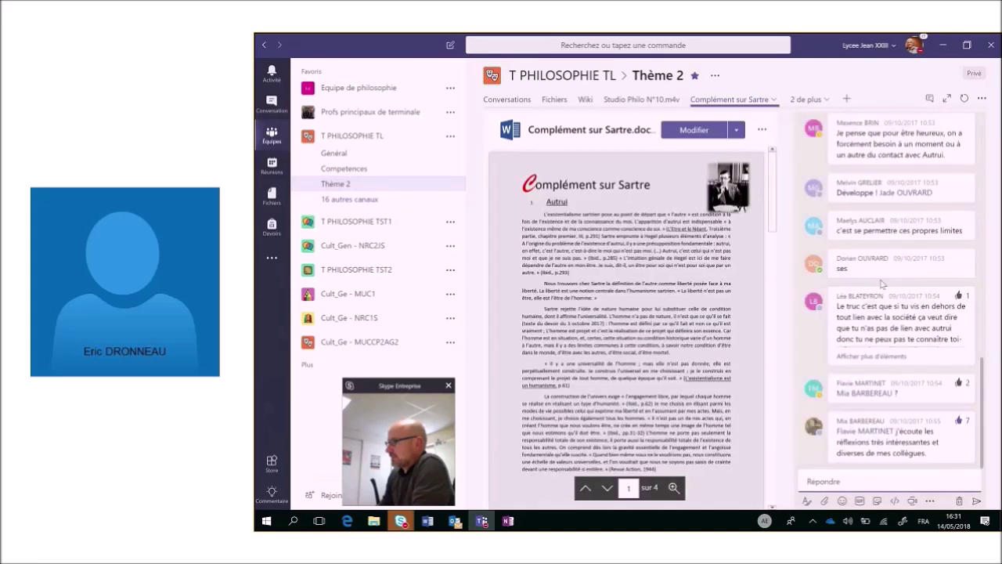
scroll(883, 284, "up", 5)
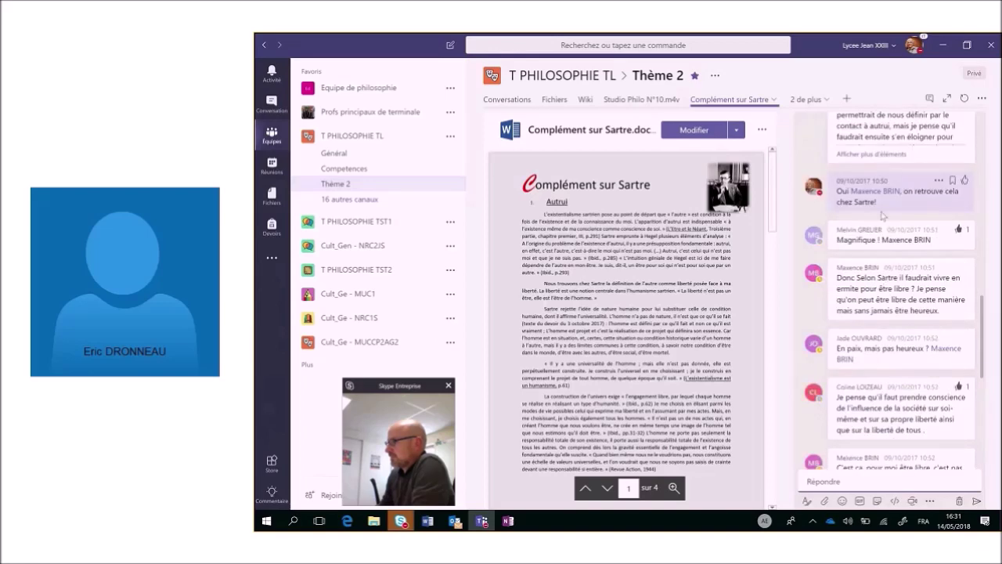
scroll(882, 213, "up", 6)
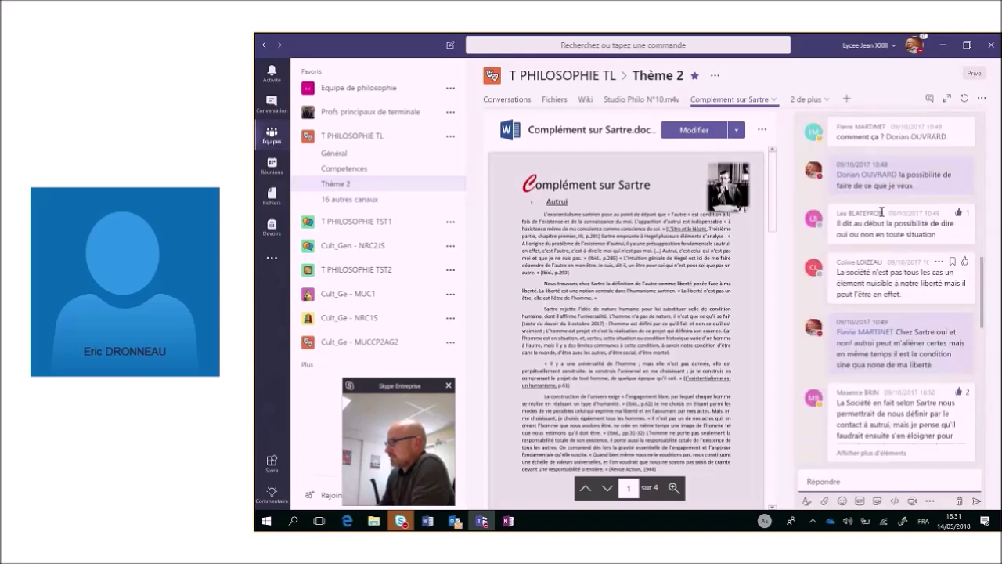
scroll(883, 212, "up", 1)
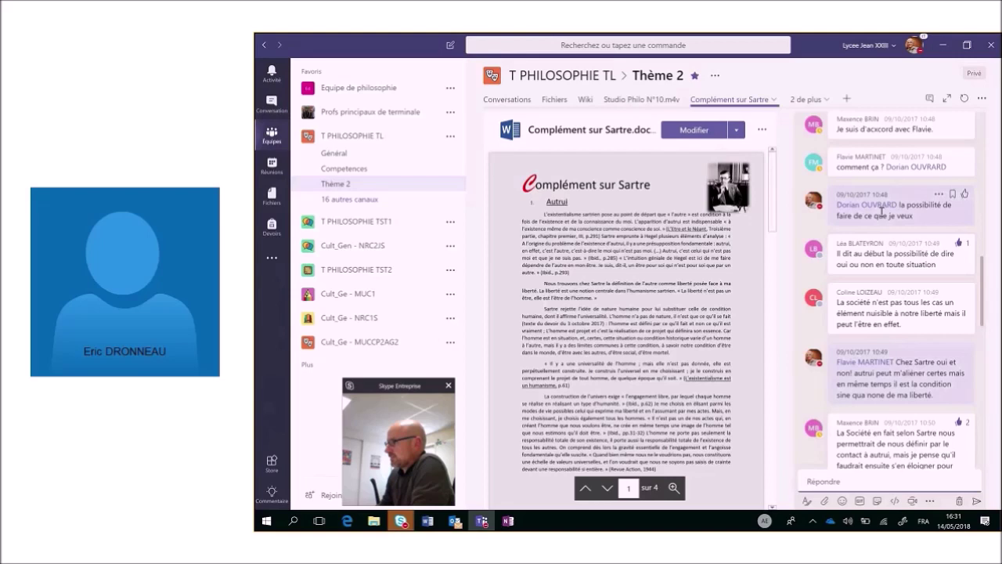
scroll(882, 212, "up", 2)
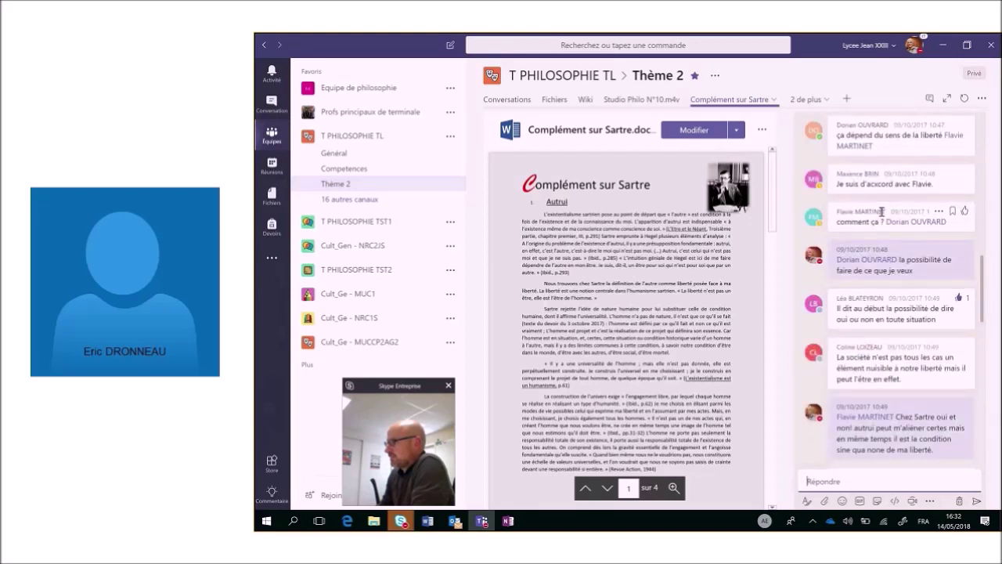
scroll(882, 211, "up", 10)
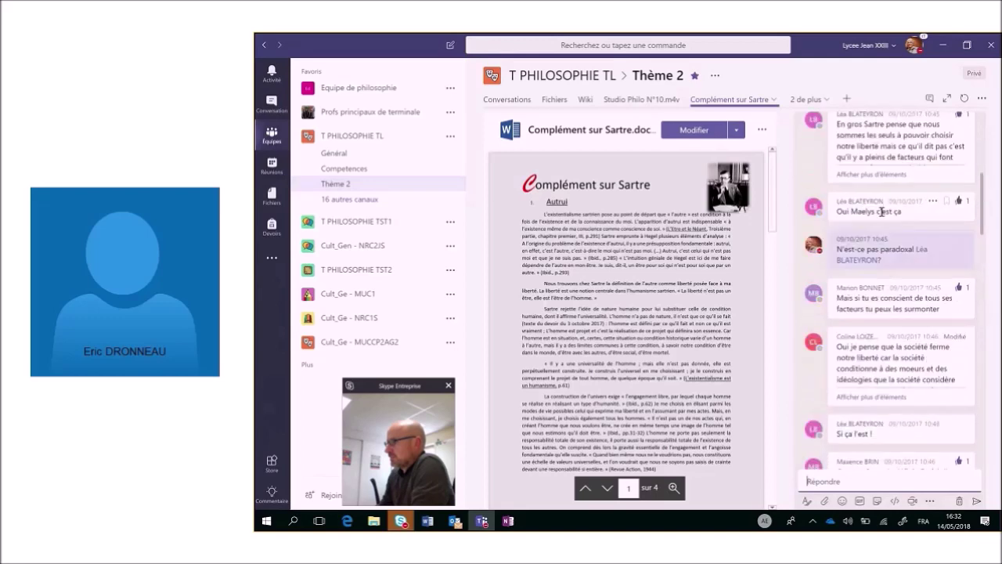
scroll(882, 212, "up", 5)
scroll(882, 215, "up", 7)
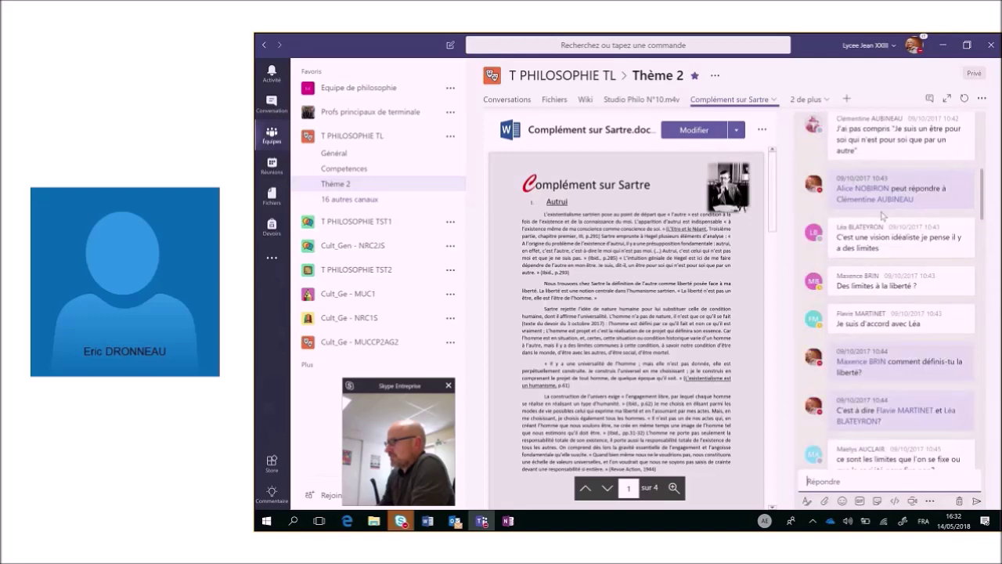
scroll(882, 215, "up", 10)
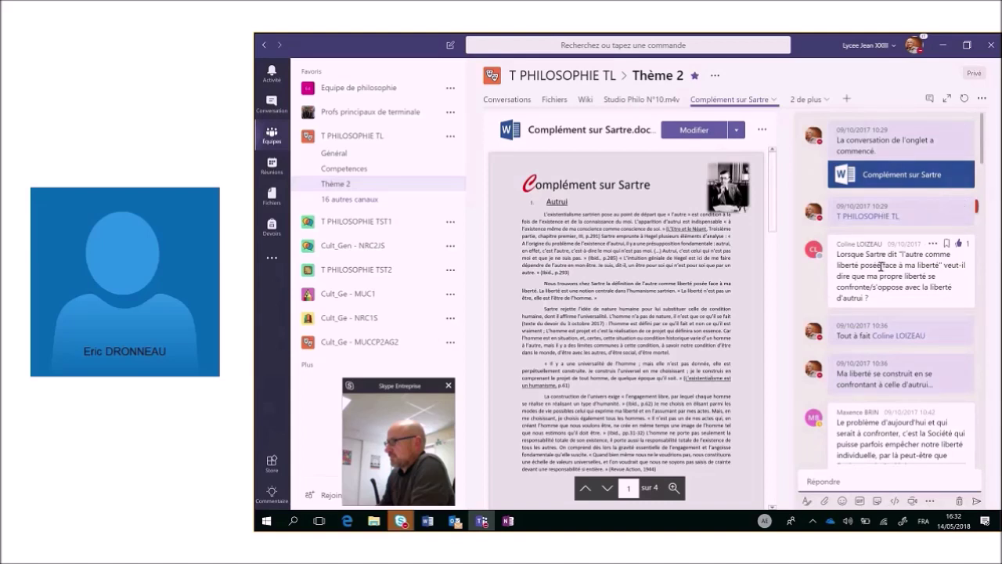
scroll(881, 267, "down", 5)
scroll(877, 235, "up", 5)
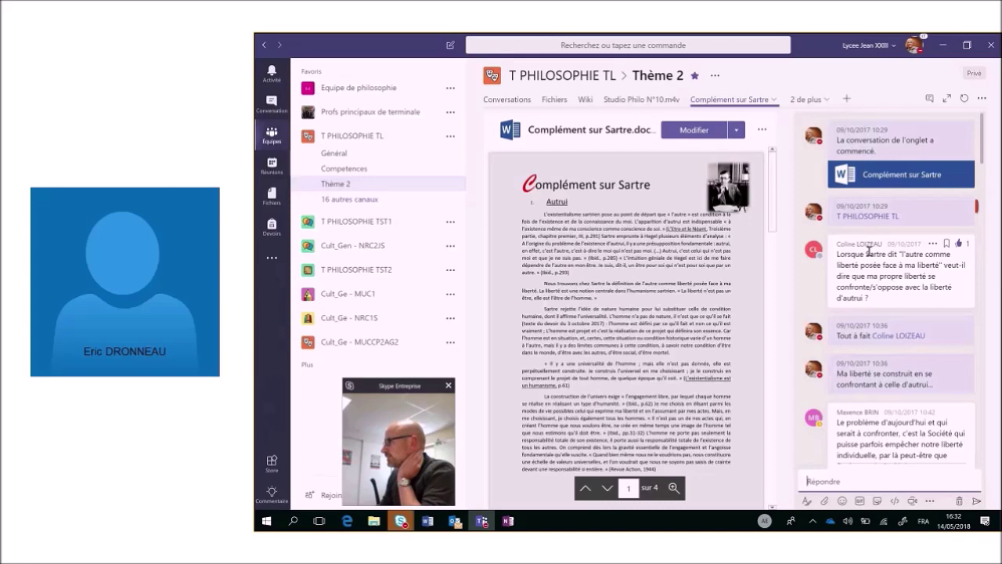
scroll(870, 250, "down", 3)
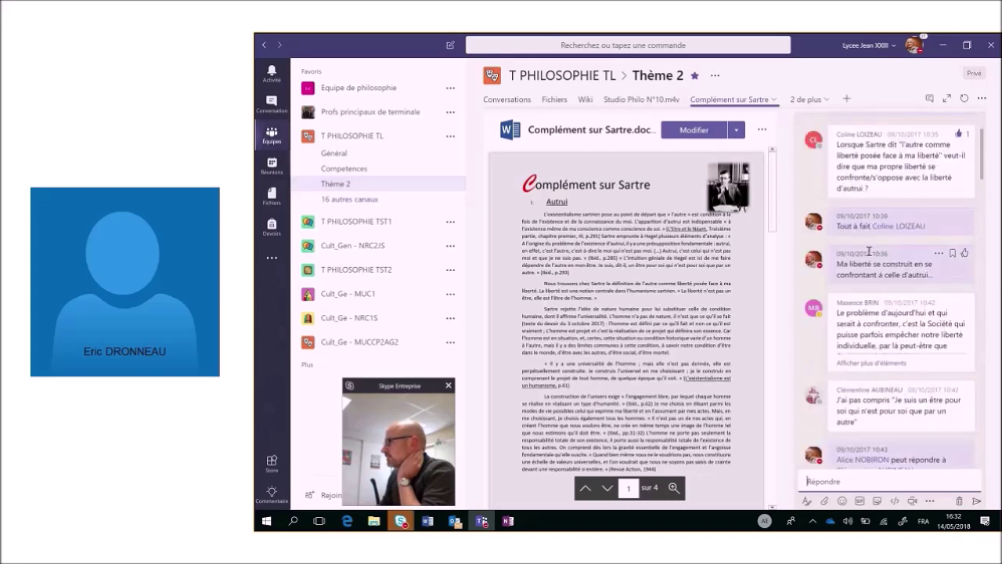
scroll(869, 252, "down", 2)
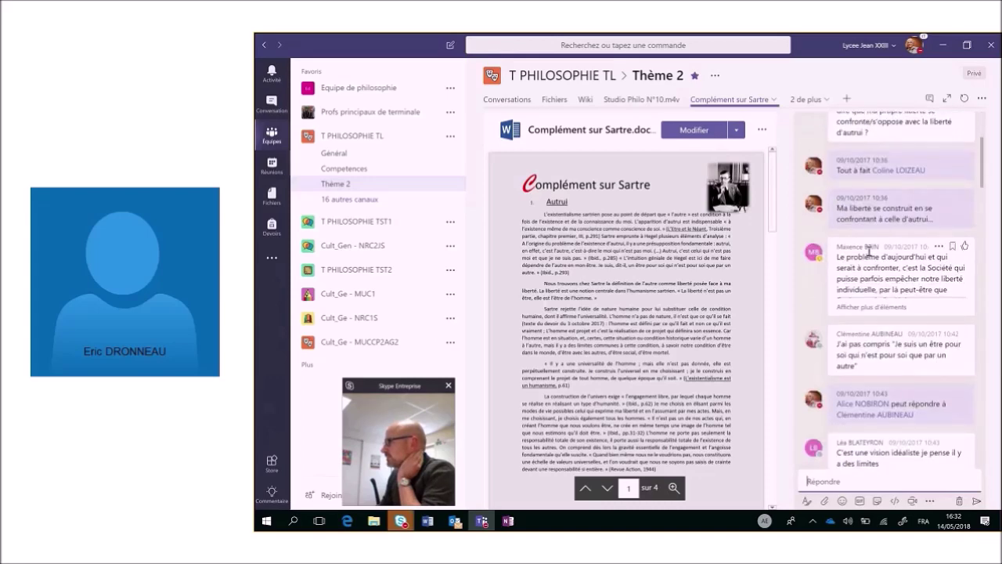
scroll(869, 251, "down", 3)
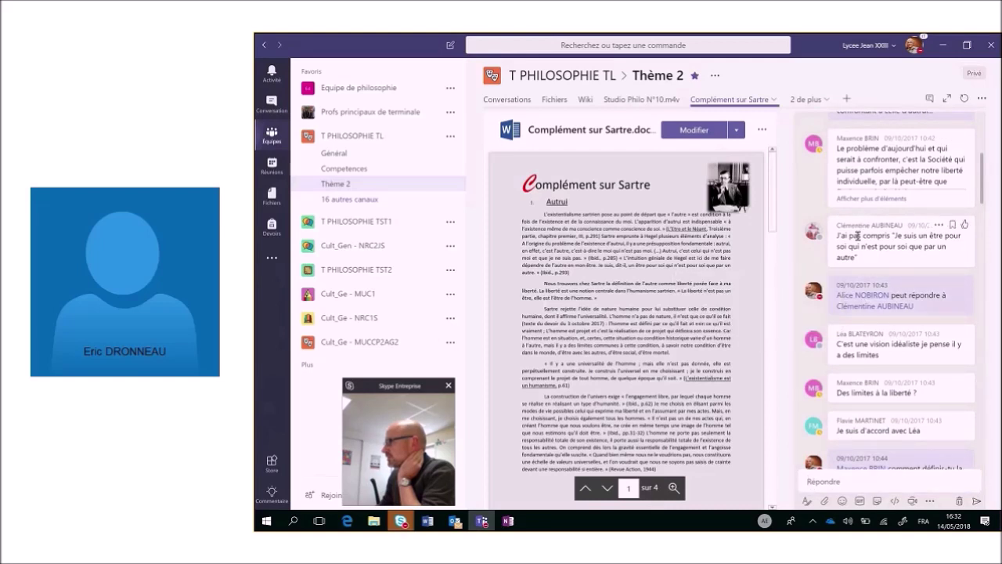
scroll(857, 235, "up", 1)
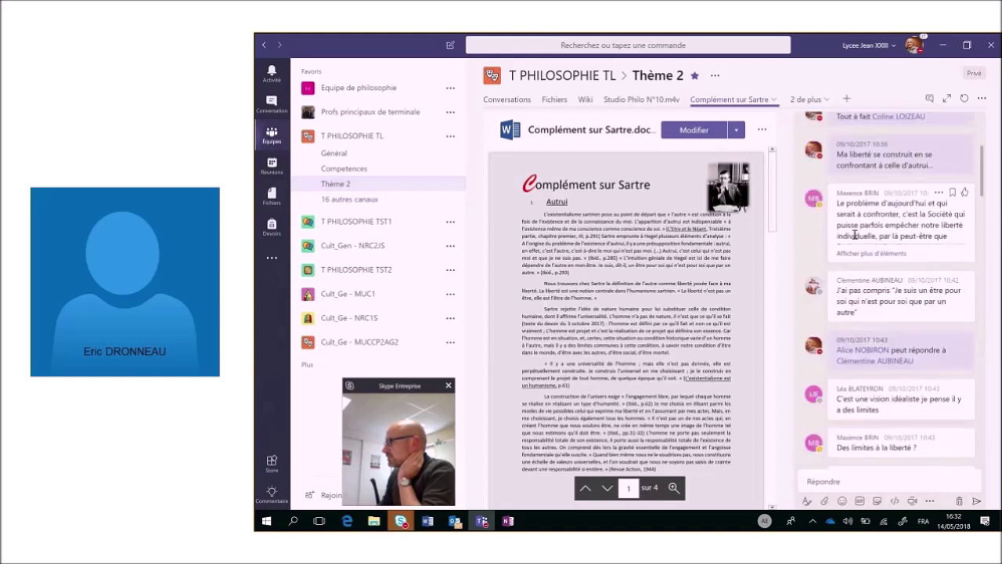
scroll(856, 235, "up", 1)
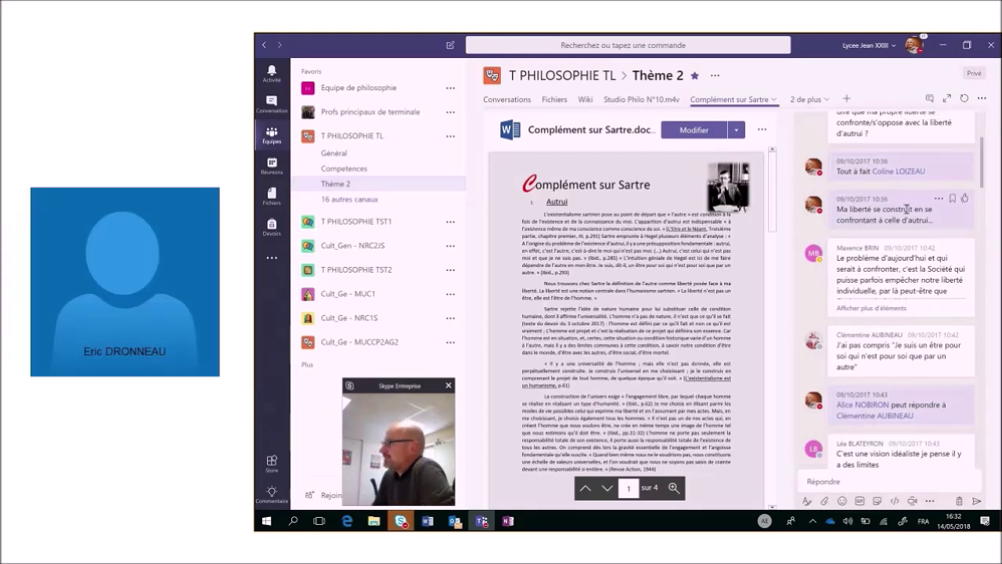
scroll(906, 209, "up", 3)
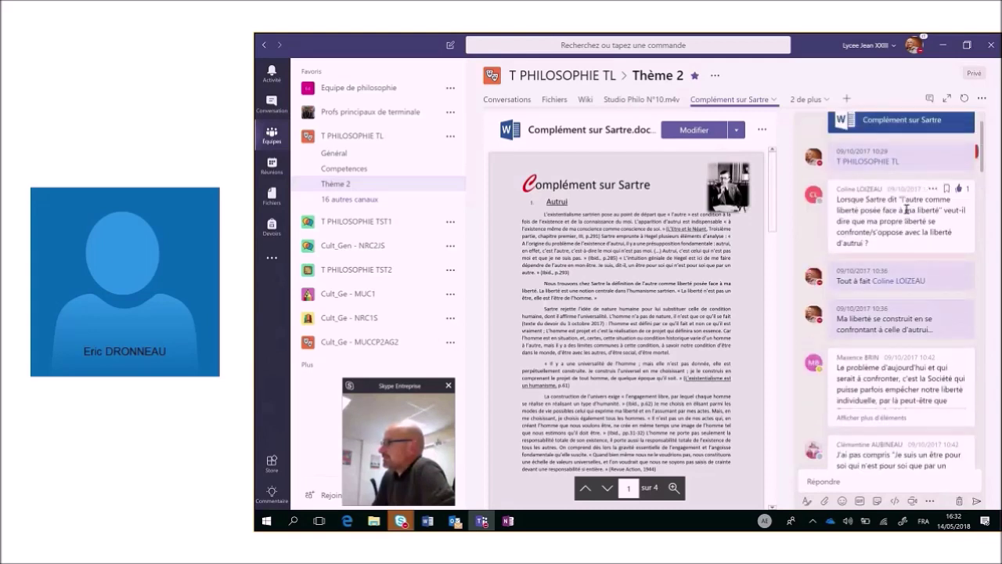
scroll(906, 209, "up", 2)
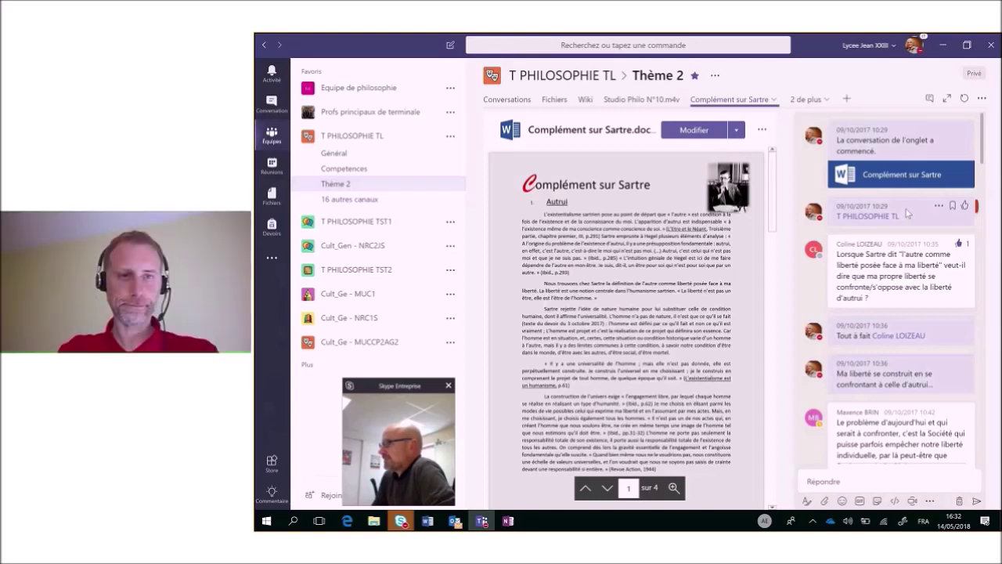
left_click(947, 100)
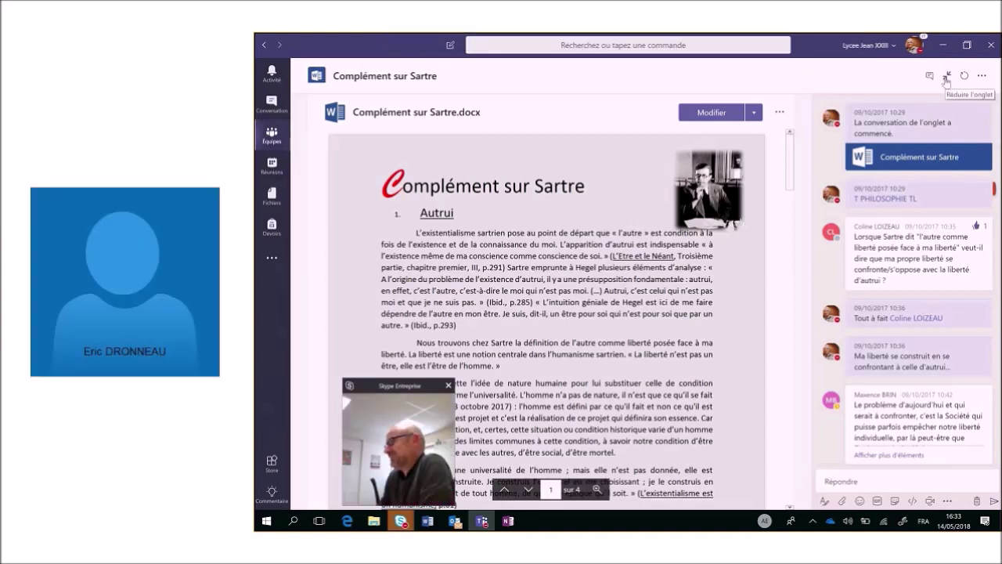
left_click(947, 78)
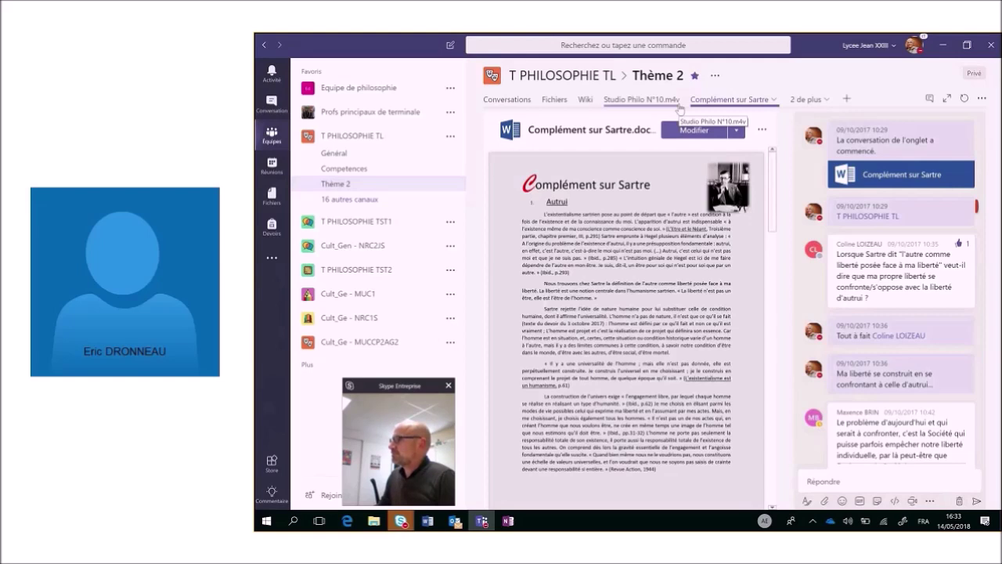
Open the Studio Philo N°10.m4v video tab in Thème 2 and toggle its full-width view.
left_click(352, 199)
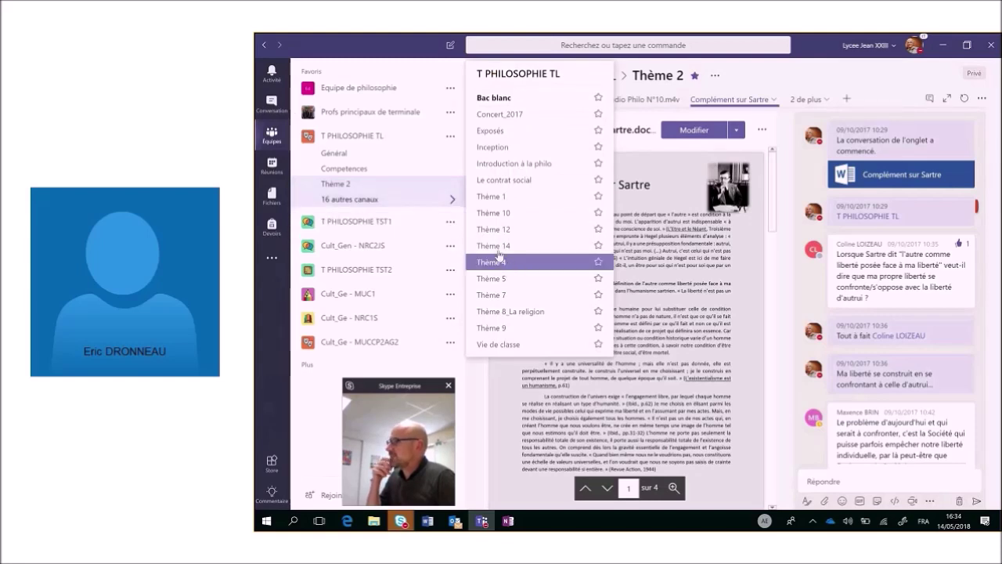
left_click(382, 189)
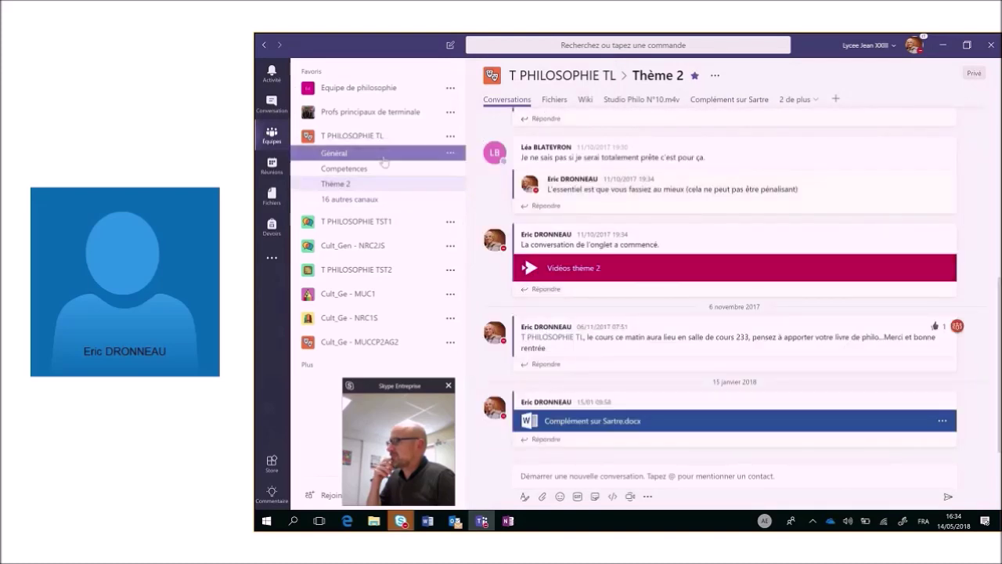
left_click(454, 199)
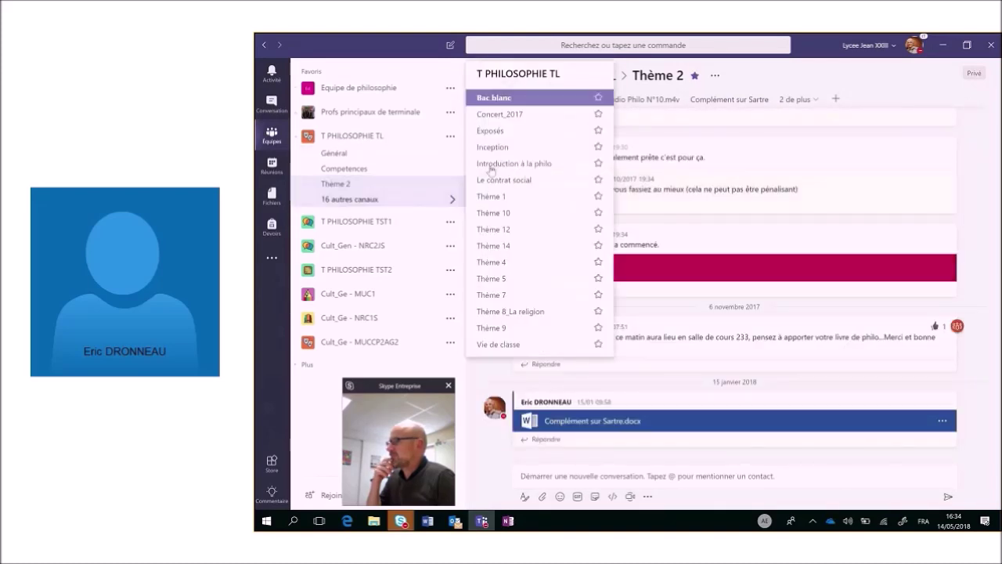
left_click(336, 185)
left_click(652, 102)
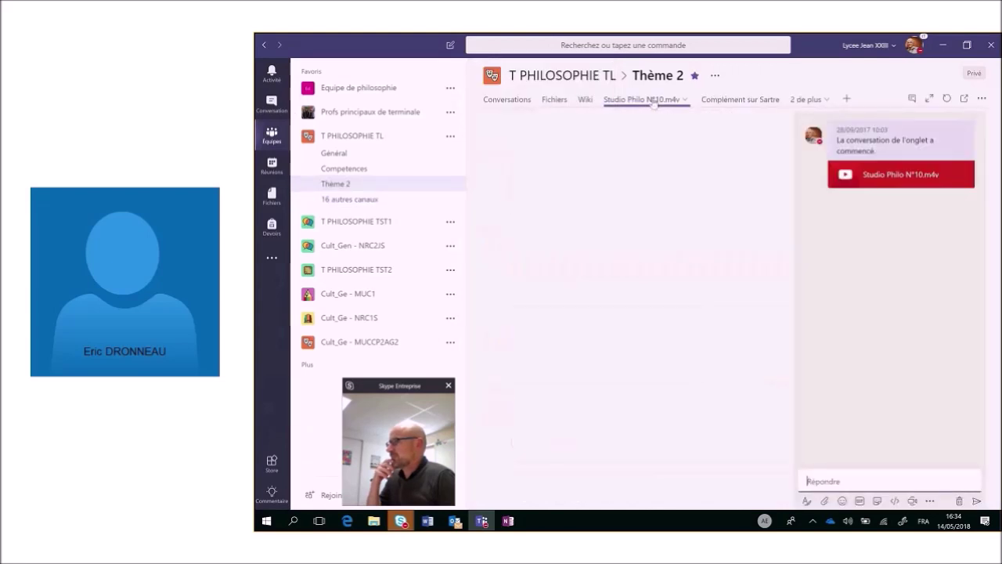
left_click(928, 100)
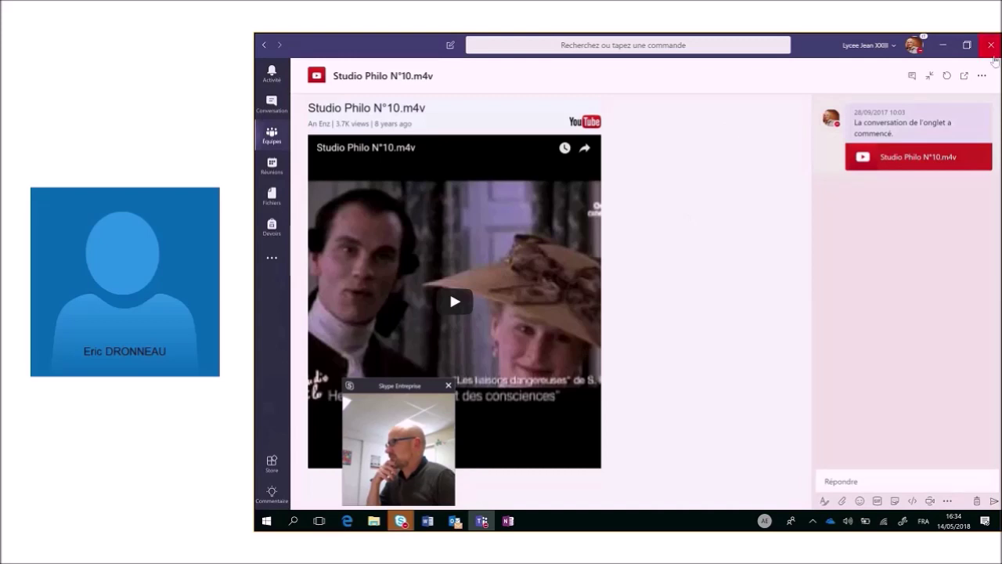
left_click(930, 78)
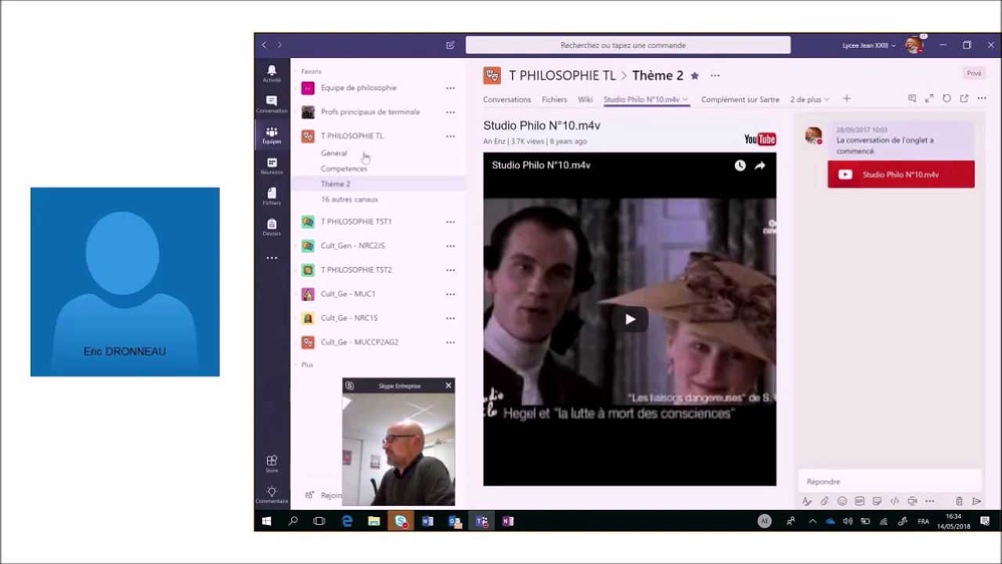
left_click(366, 200)
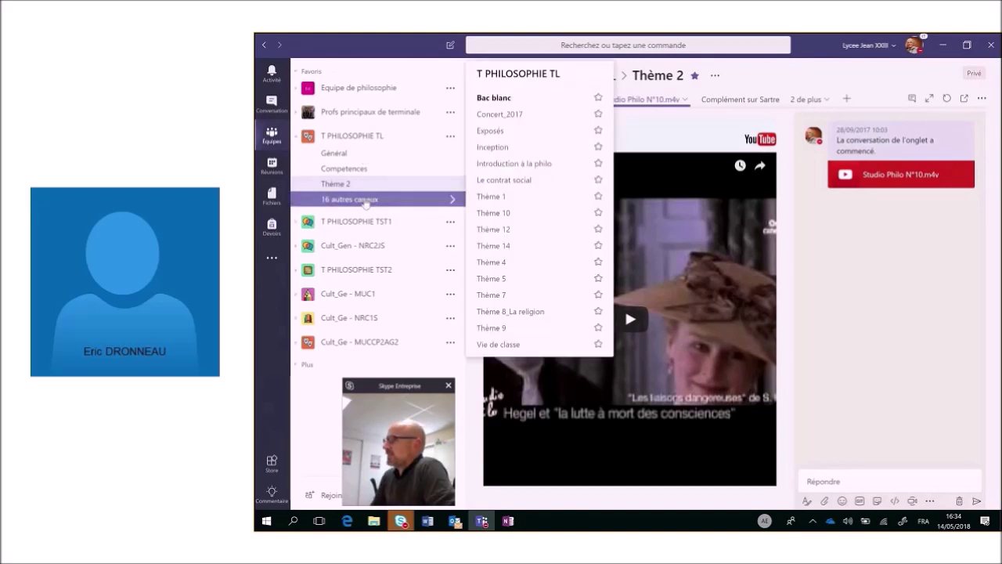
Explore Thème 5's Musée d'Orsay tour tab full width, toggling its conversation, then return to Général.
left_click(471, 278)
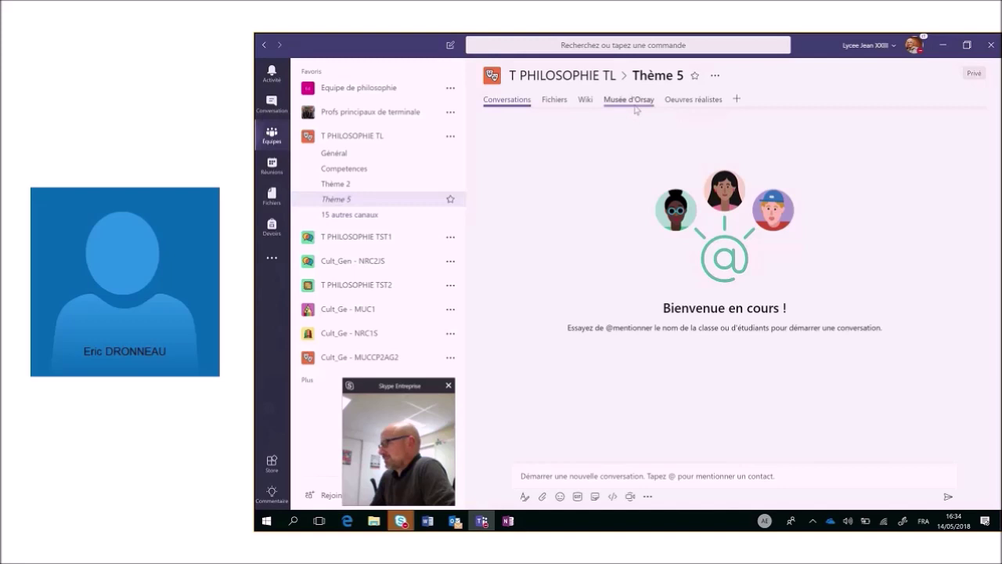
left_click(634, 107)
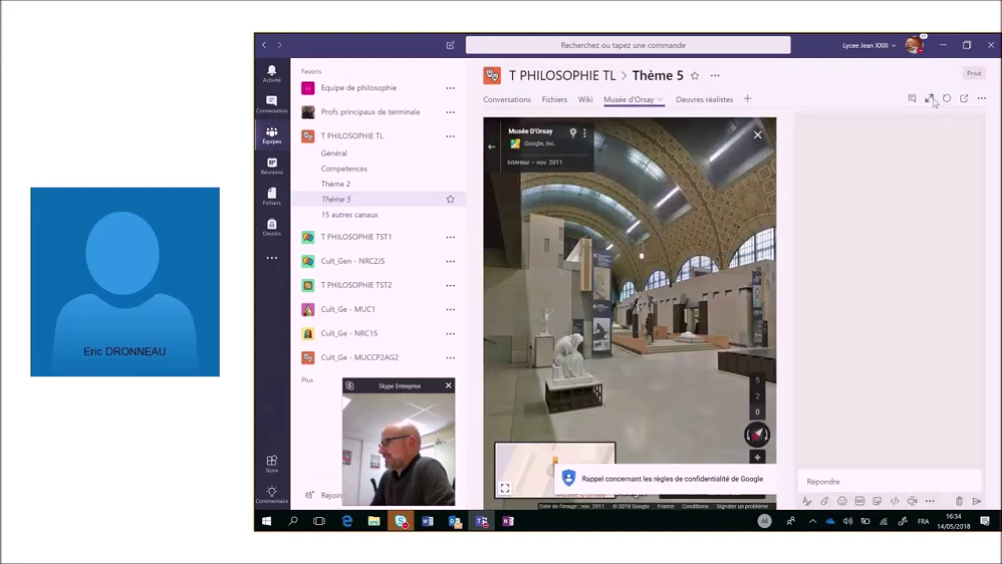
left_click(931, 100)
left_click(913, 80)
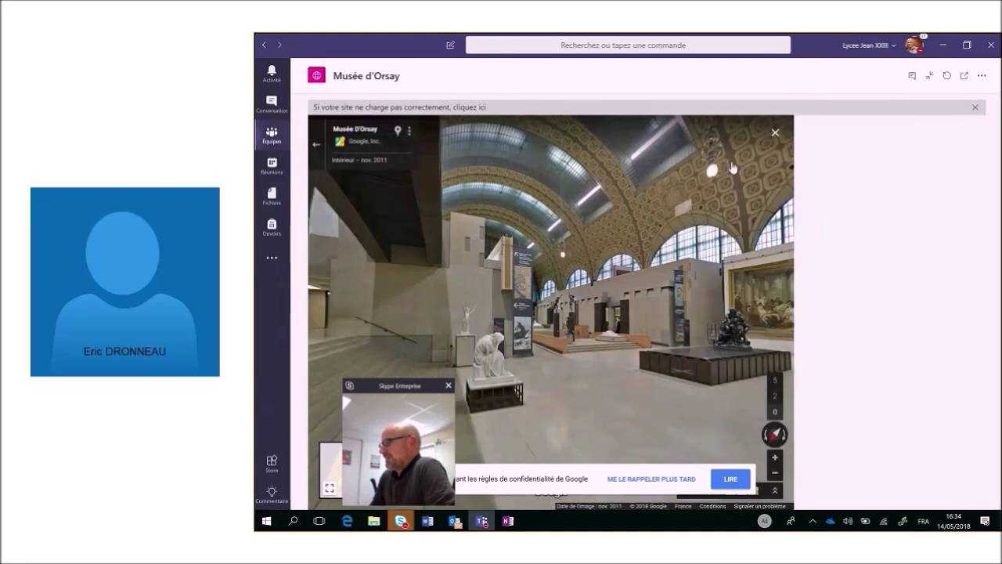
left_click(913, 76)
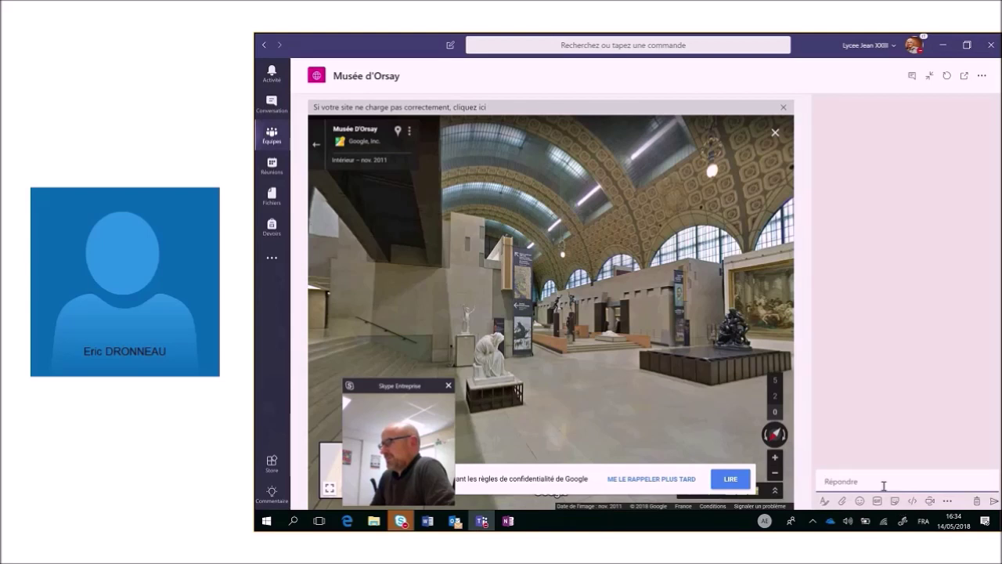
type("@")
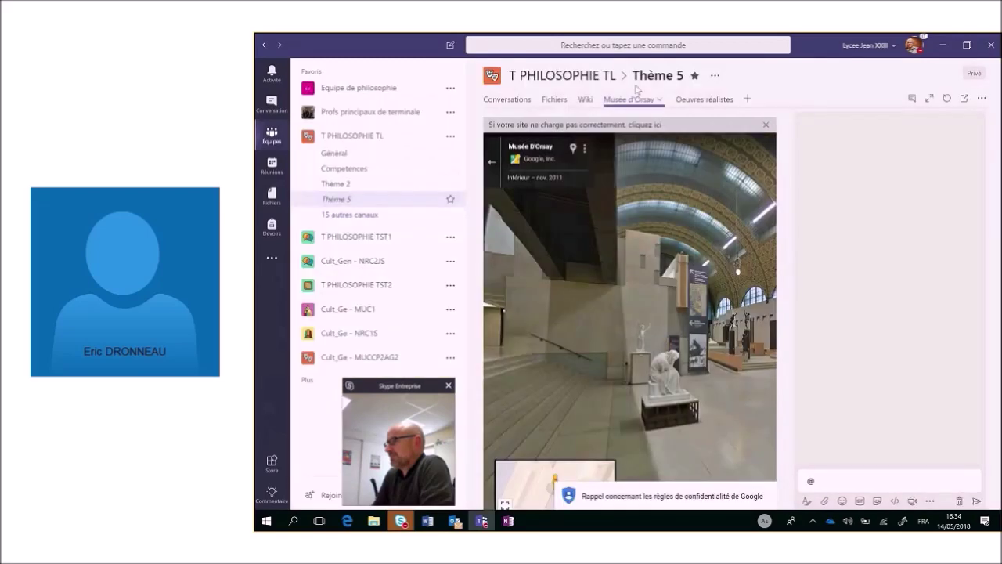
left_click(335, 154)
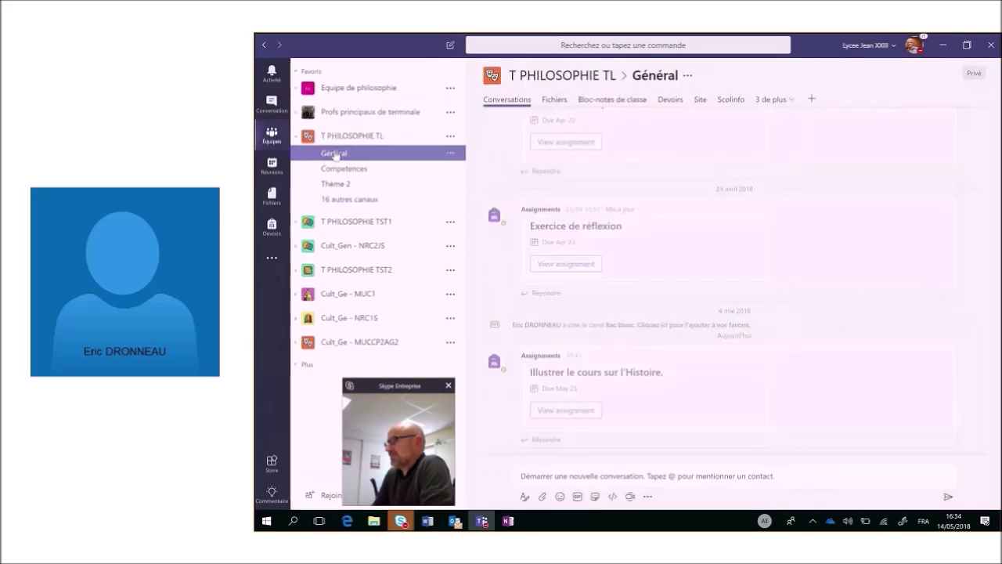
Open the Général Scolinfo tab and log in with the teacher's identifier and password.
left_click(732, 100)
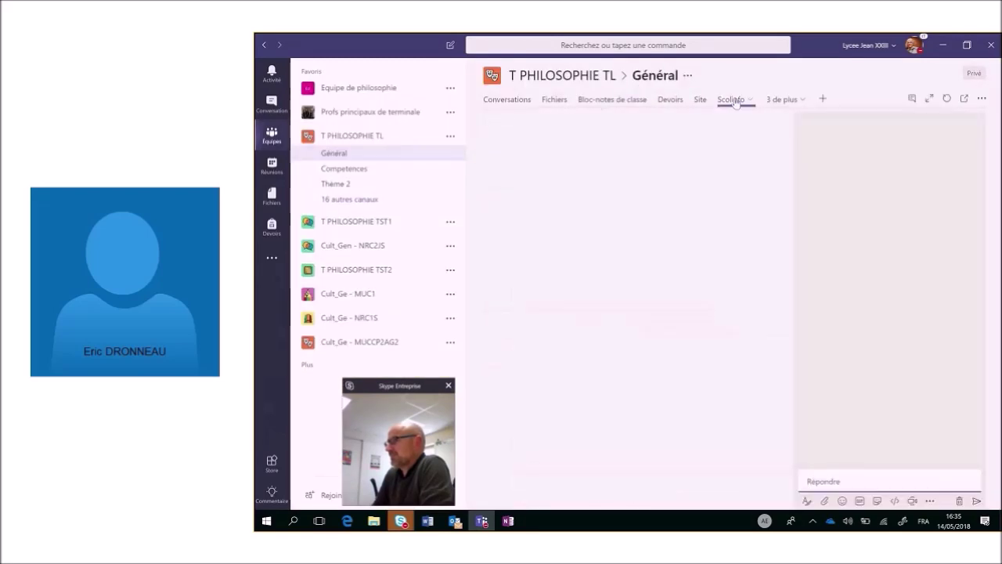
left_click(912, 98)
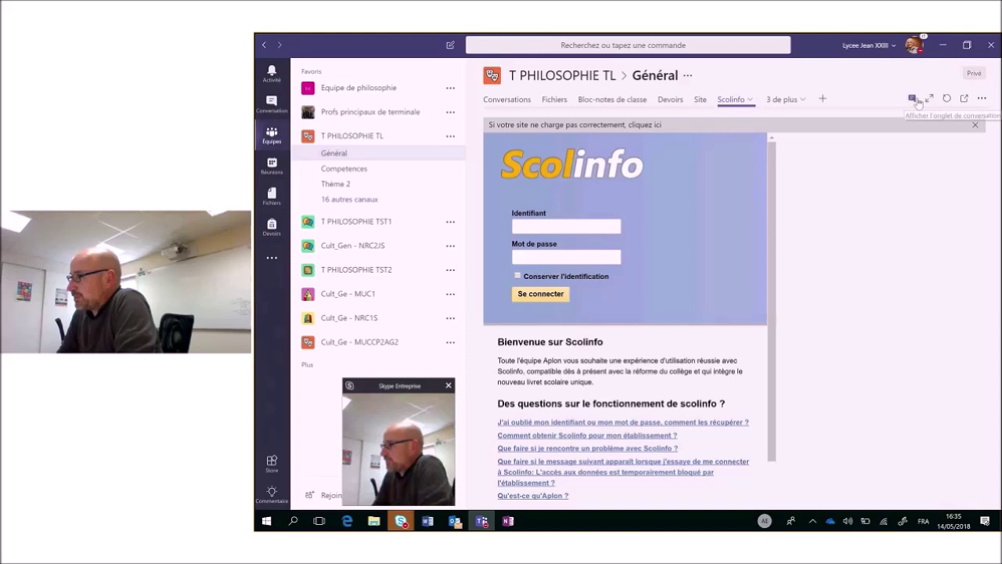
left_click(918, 102)
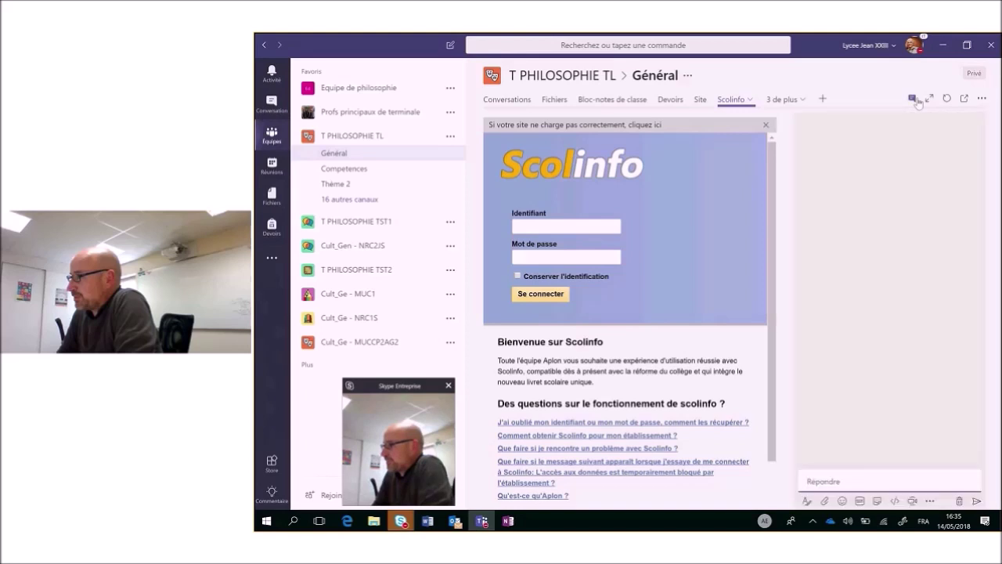
left_click(543, 225)
type("DR")
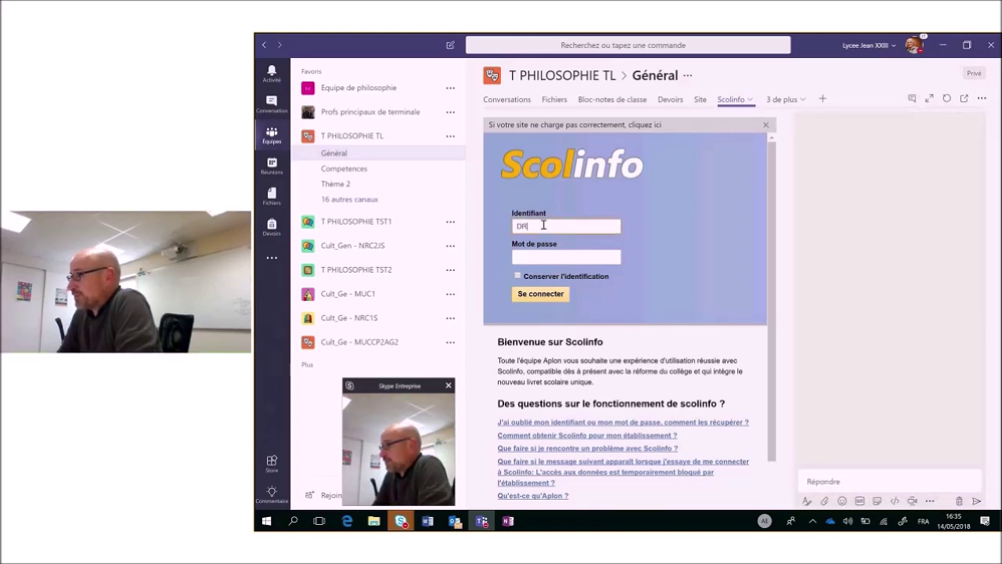
type("ONNEAU")
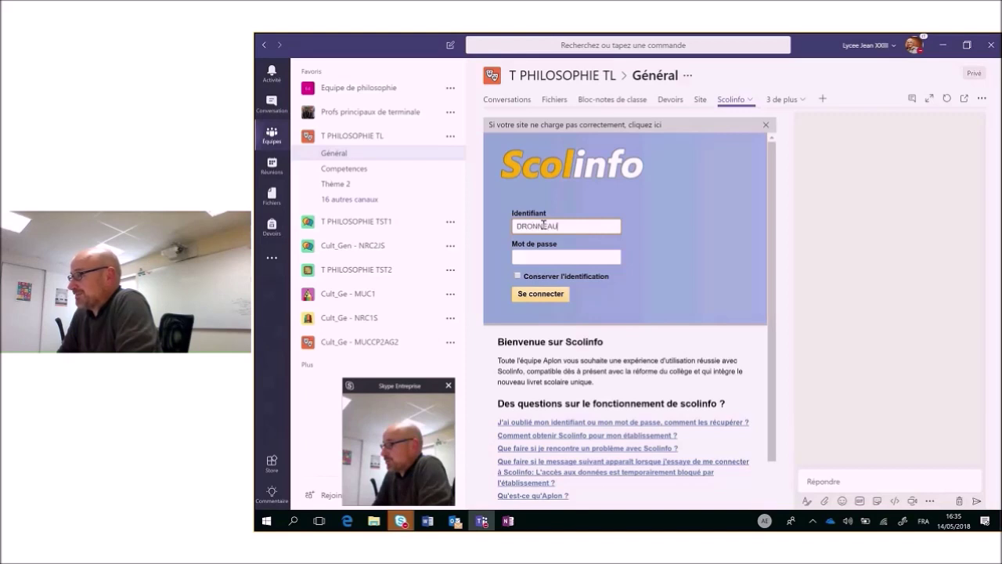
left_click(525, 258)
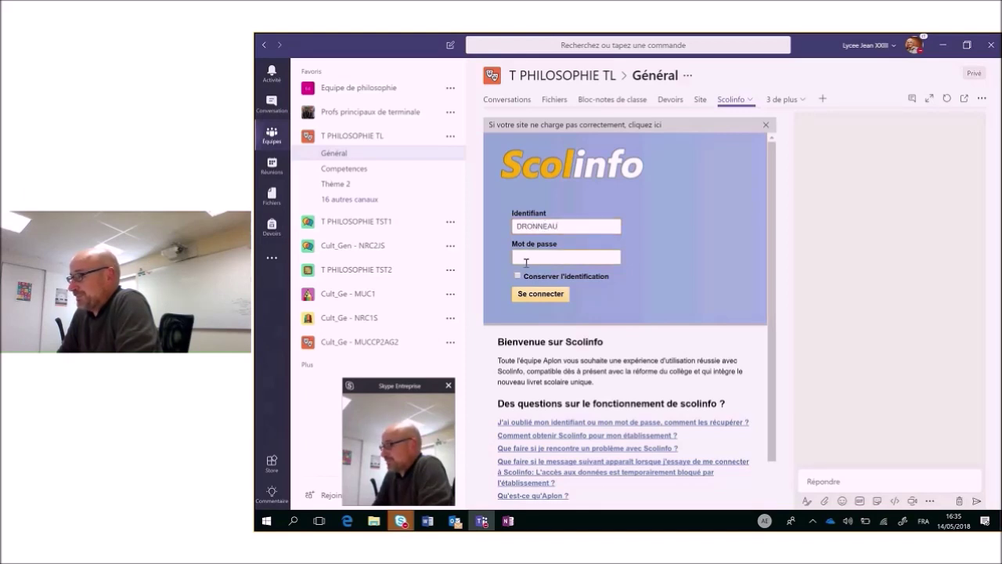
type("********")
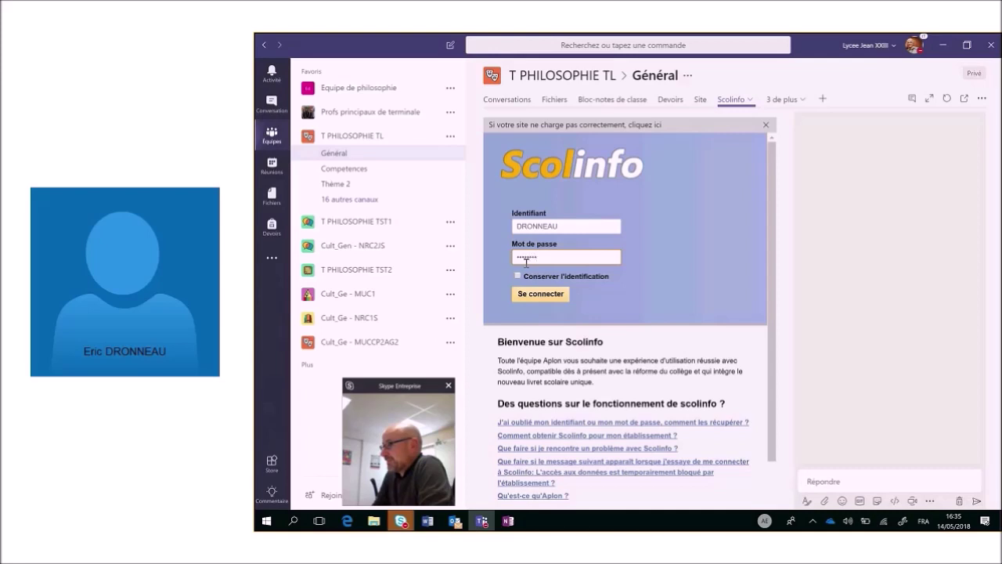
key("Return")
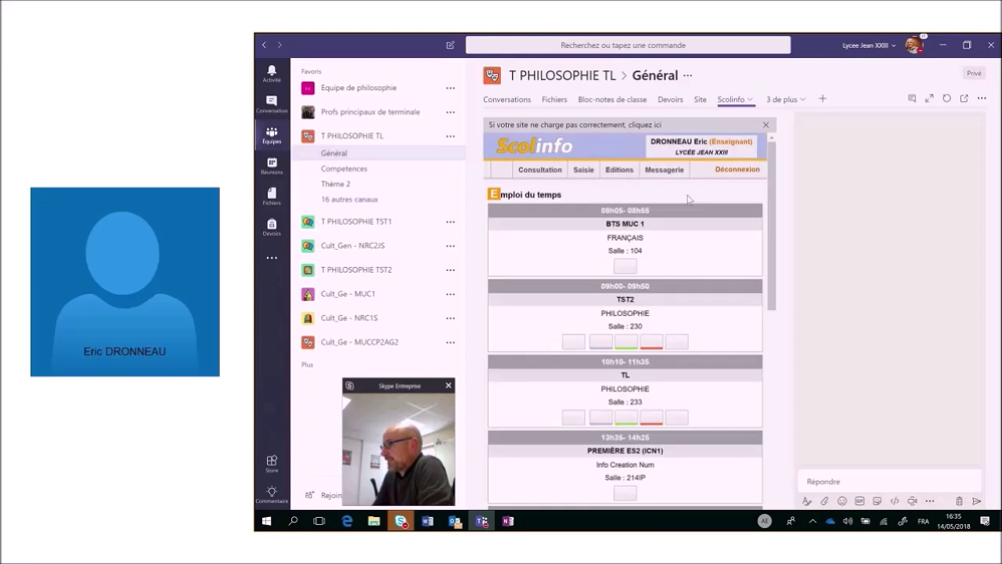
left_click(791, 105)
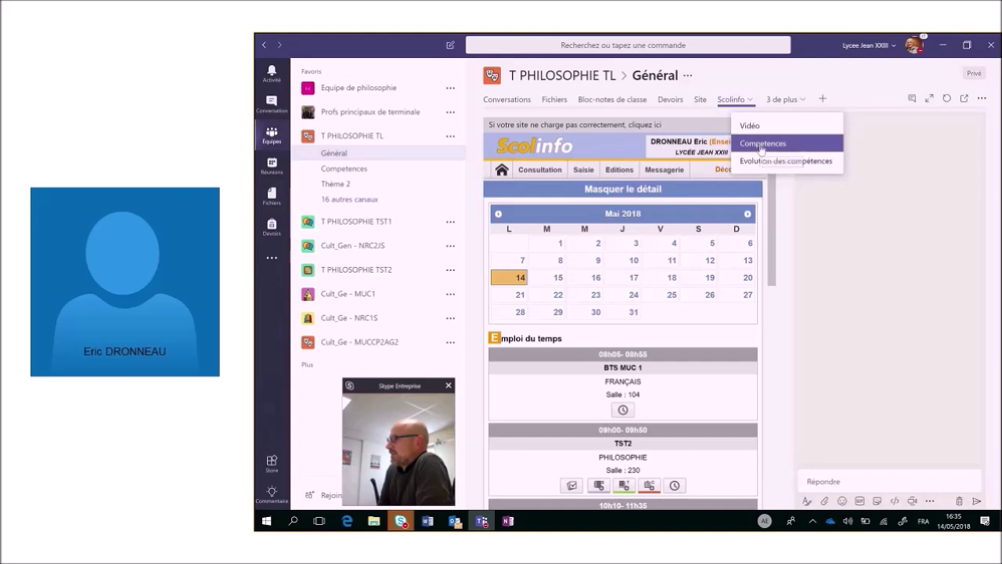
Start a new Compétences evaluation for the selected student, dated 14 May 2018.
left_click(762, 149)
left_click(914, 100)
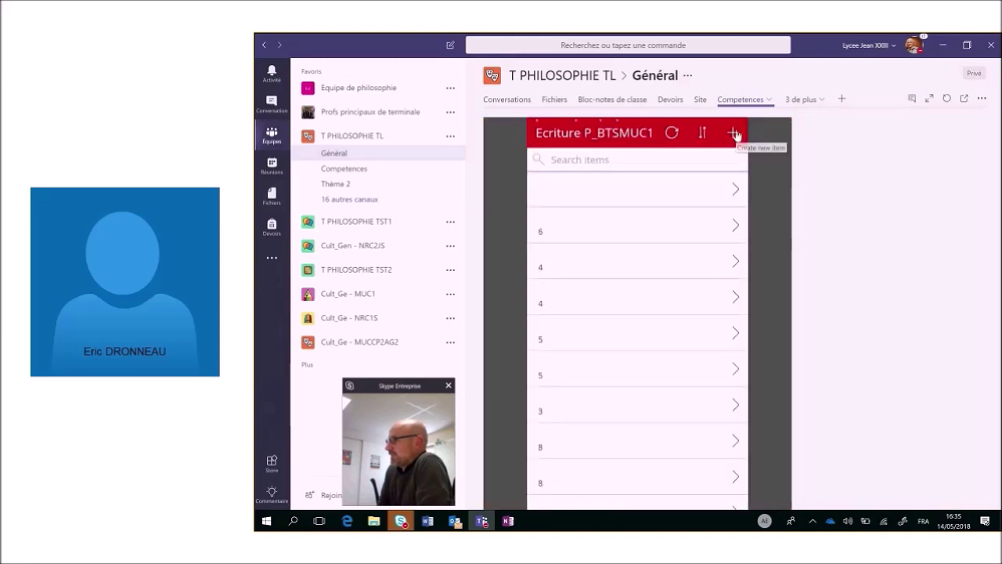
left_click(735, 134)
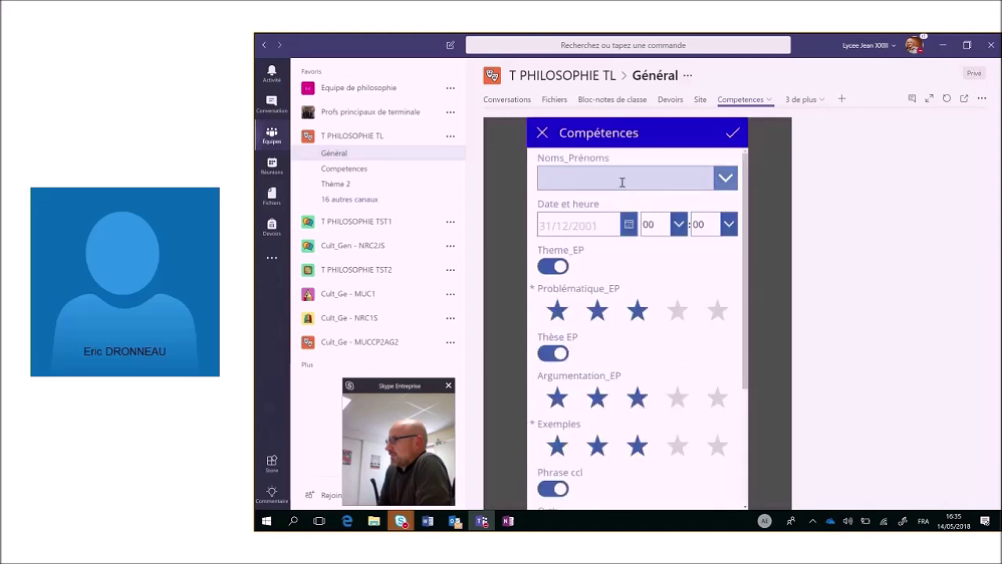
left_click(621, 183)
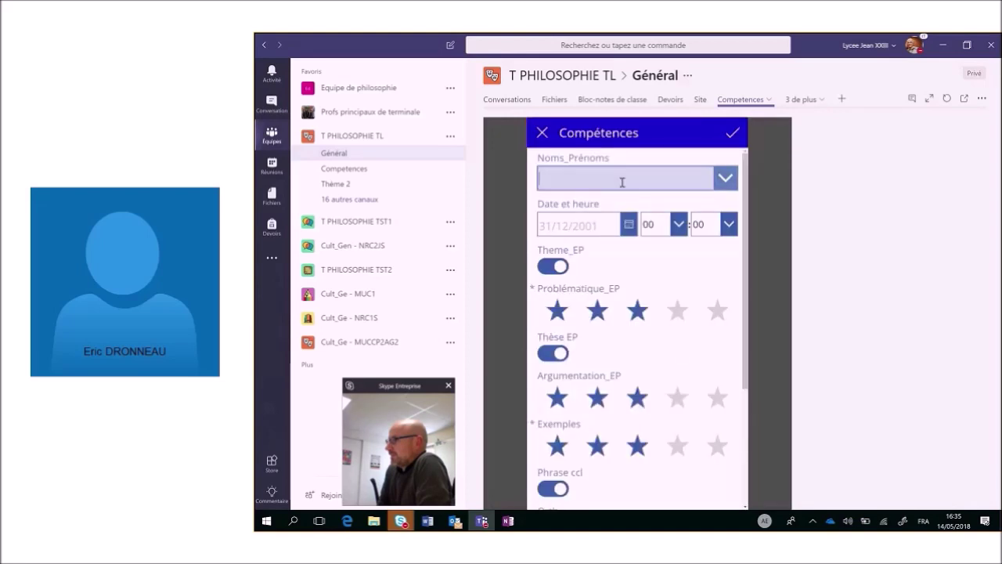
type("Eric")
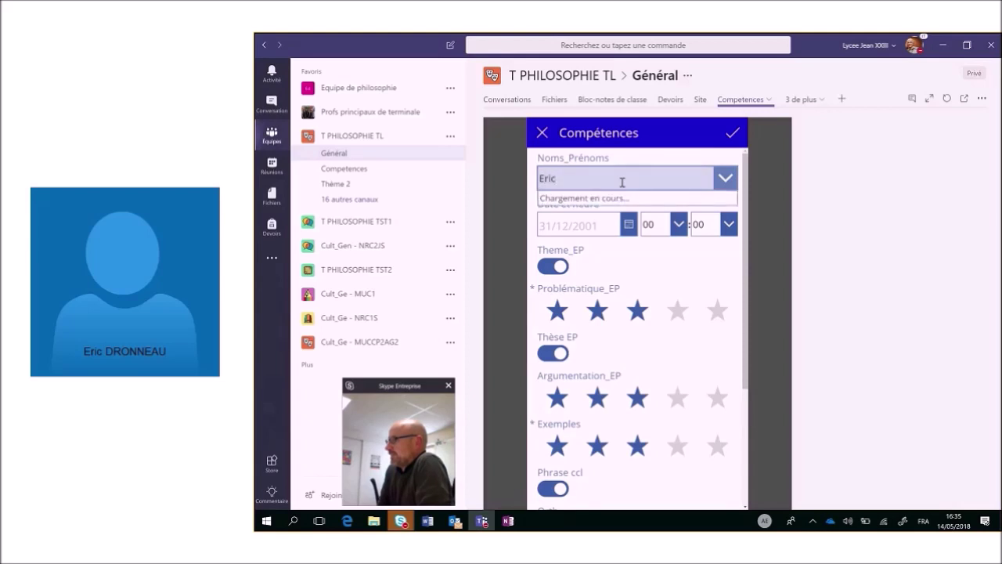
left_click(599, 229)
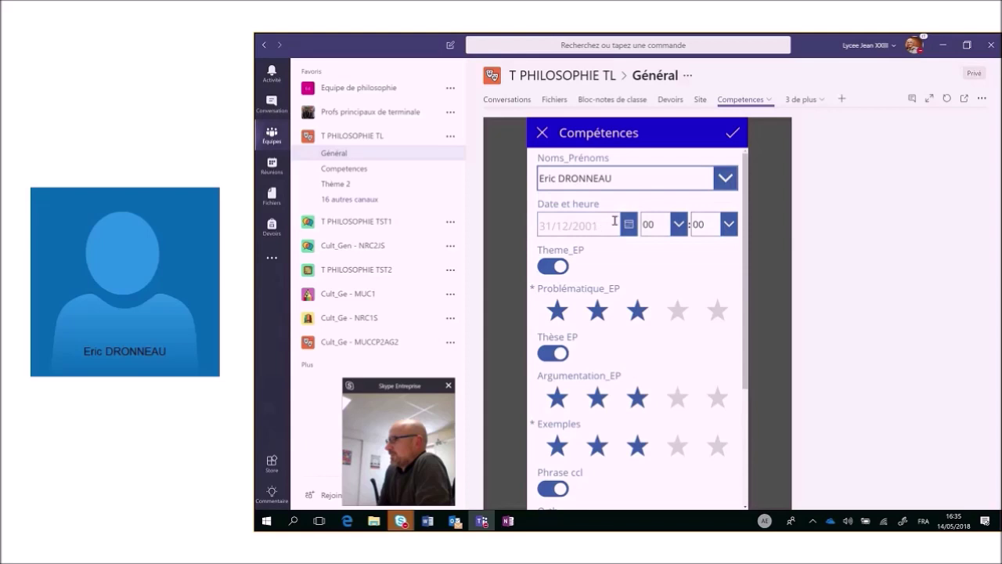
left_click(631, 227)
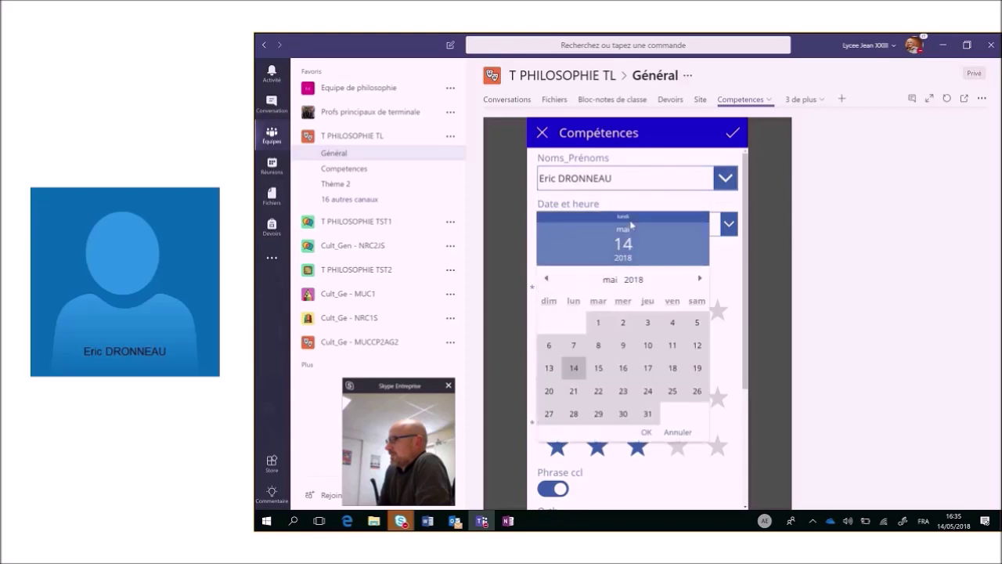
left_click(573, 369)
left_click(648, 432)
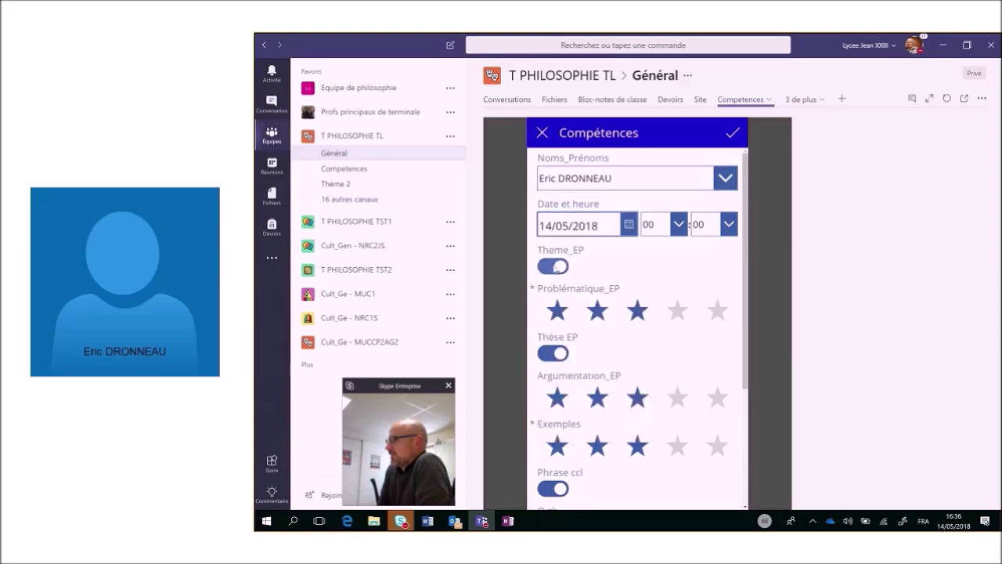
Turn off Theme_EP and Thèse EP; rate Problématique_EP two stars and Argumentation_EP one star.
left_click(552, 269)
left_click(598, 312)
left_click(551, 355)
left_click(556, 399)
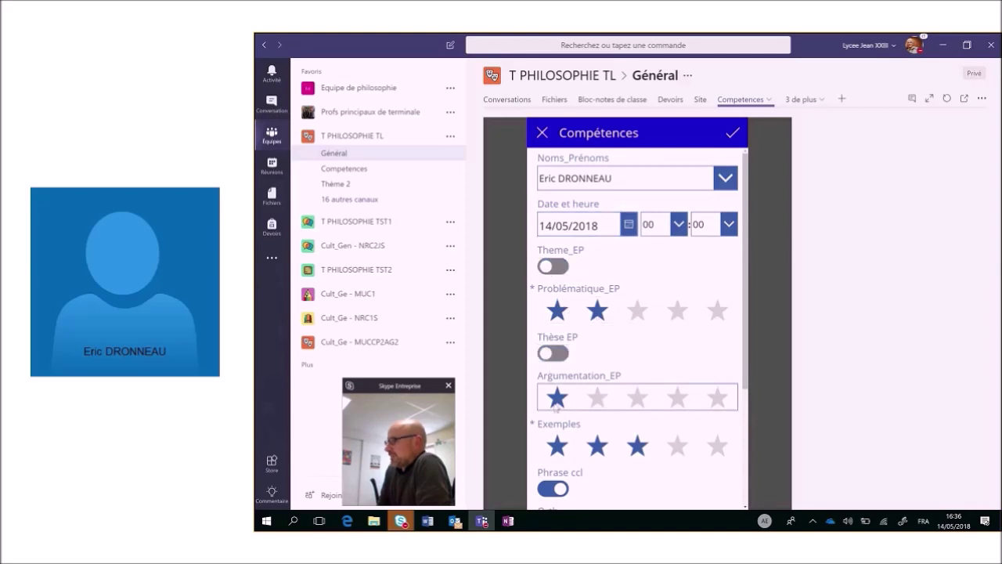
scroll(556, 405, "down", 3)
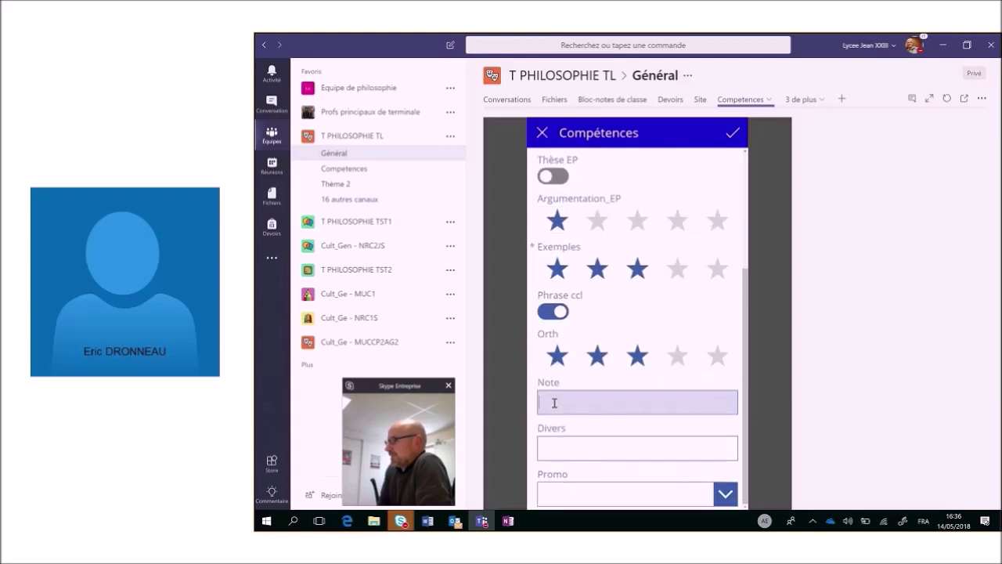
Enter Note 3 and Divers comment 'Test webinaire', submit, and view the resulting Outlook e-mail.
left_click(554, 402)
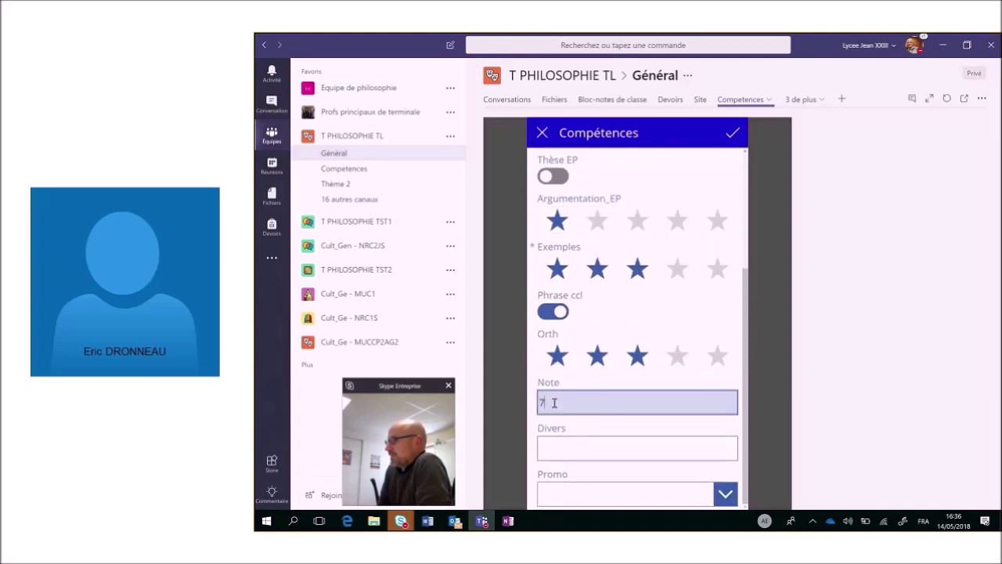
type("3")
left_click(558, 447)
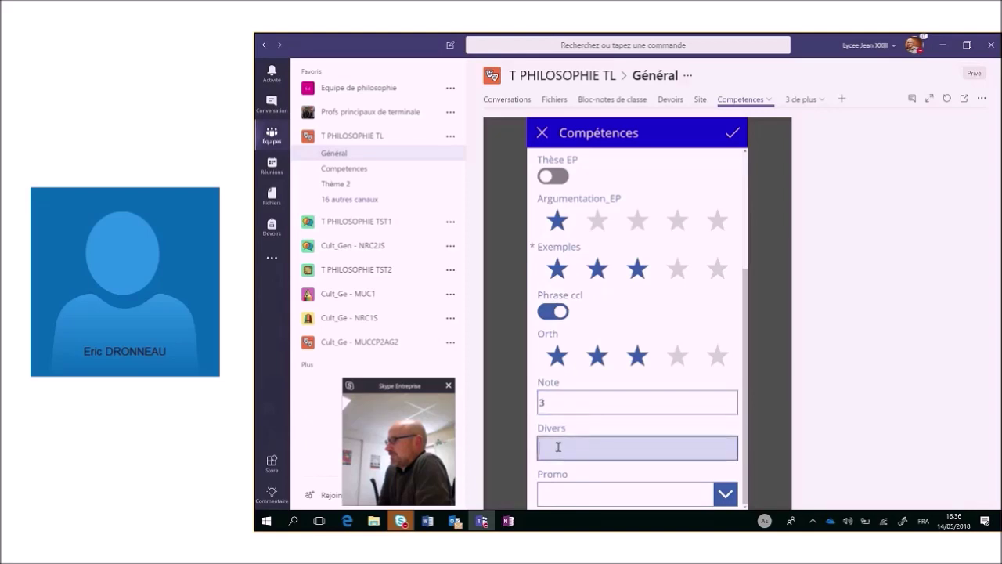
type("Test webinaire")
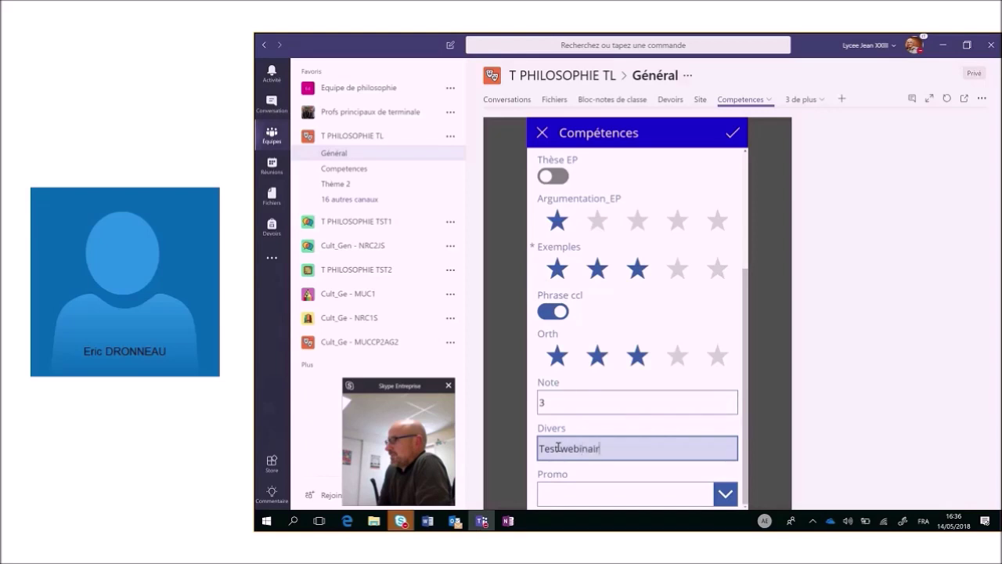
left_click(666, 404)
scroll(664, 407, "up", 5)
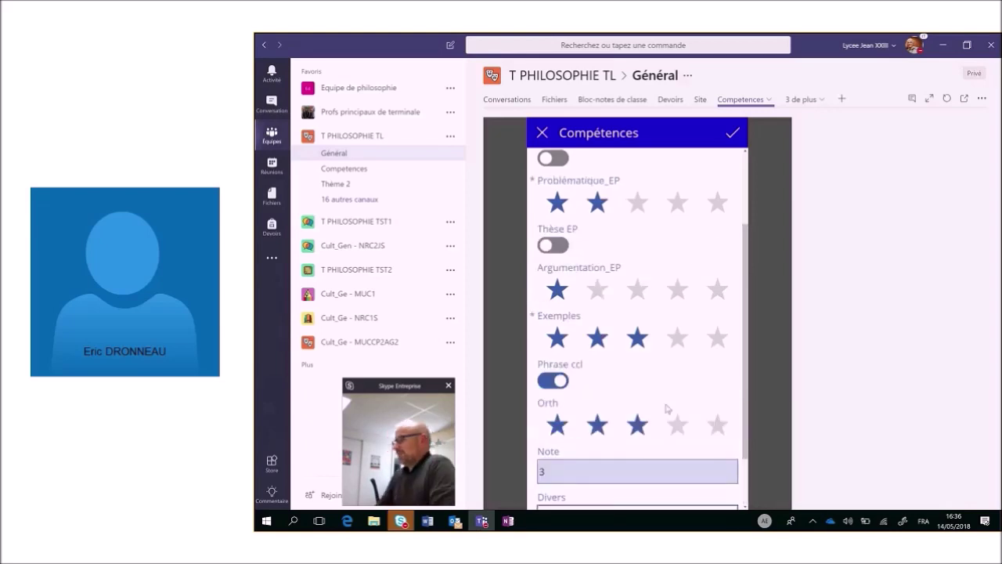
left_click(732, 135)
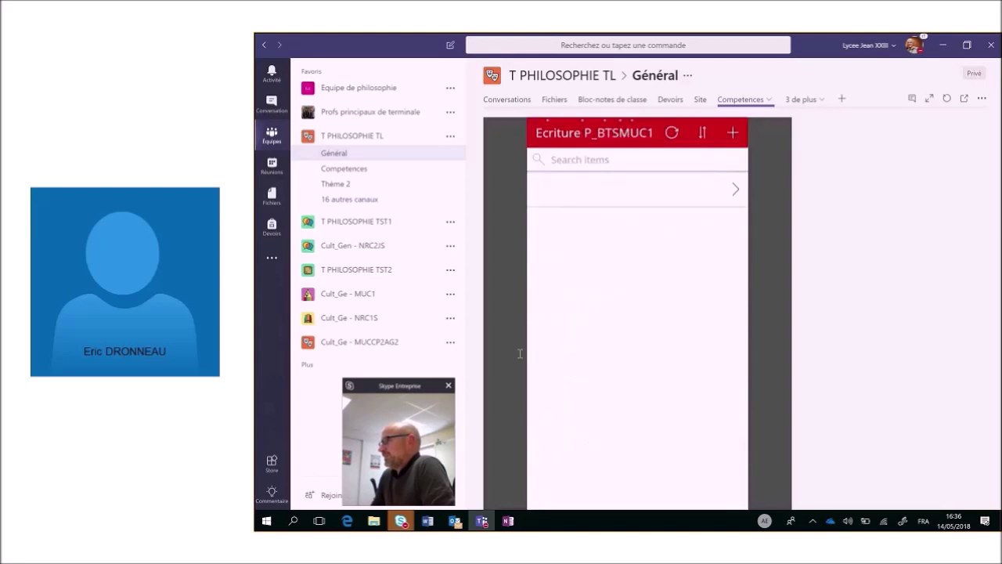
mouse_move(453, 520)
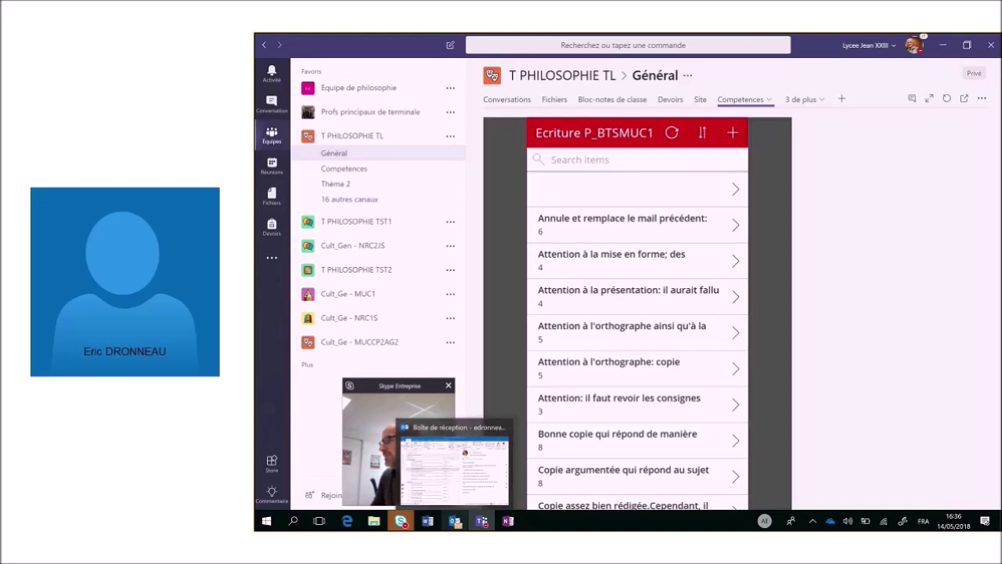
left_click(461, 483)
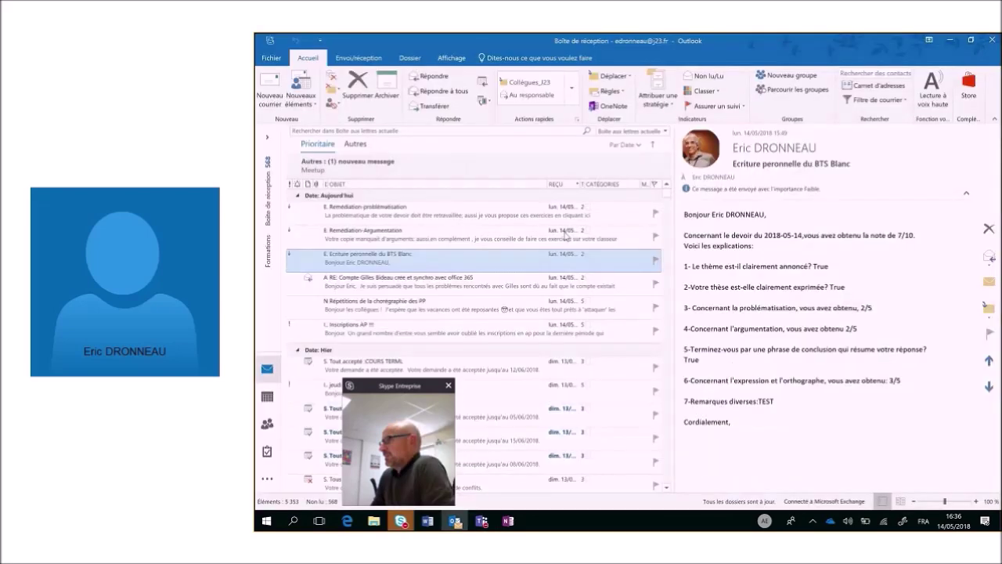
Read the BTS Blanc feedback and remediation e-mails in Outlook, then switch back to Teams.
left_click(380, 267)
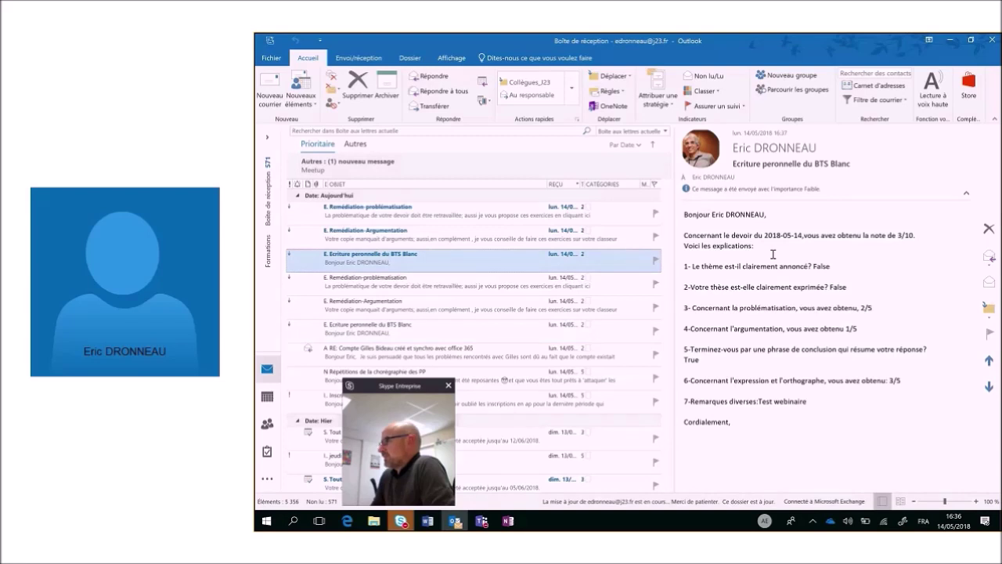
left_click(478, 233)
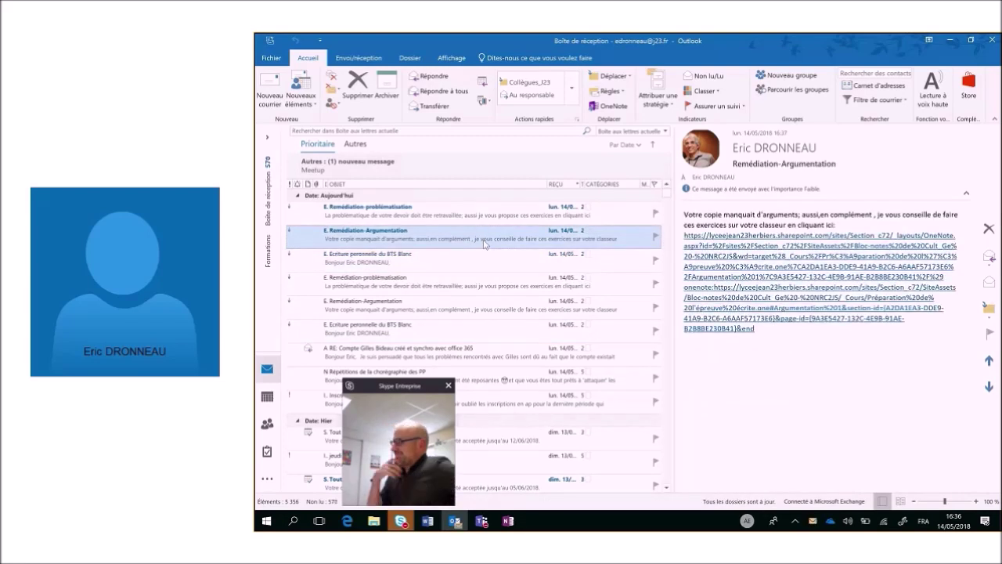
left_click(487, 213)
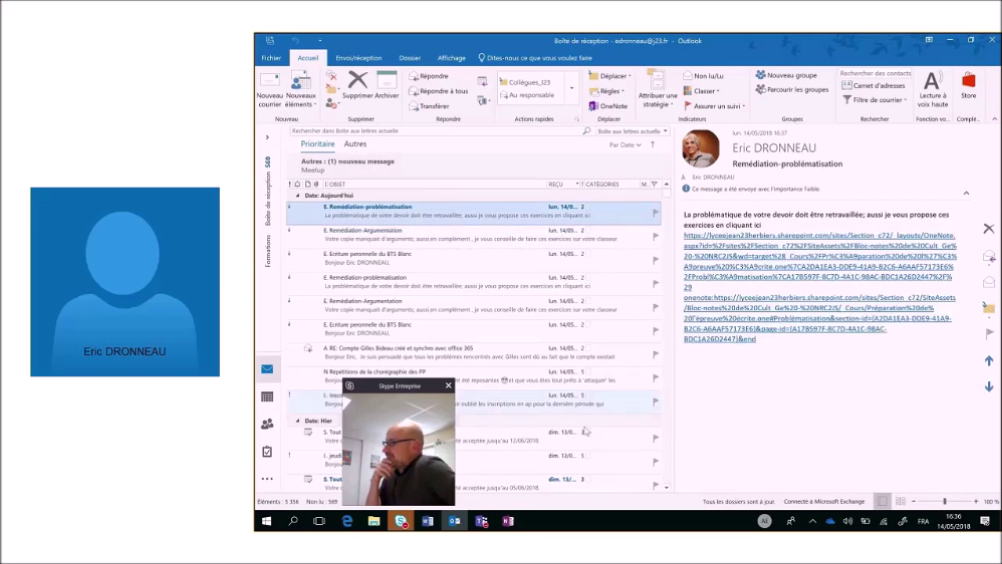
left_click(484, 521)
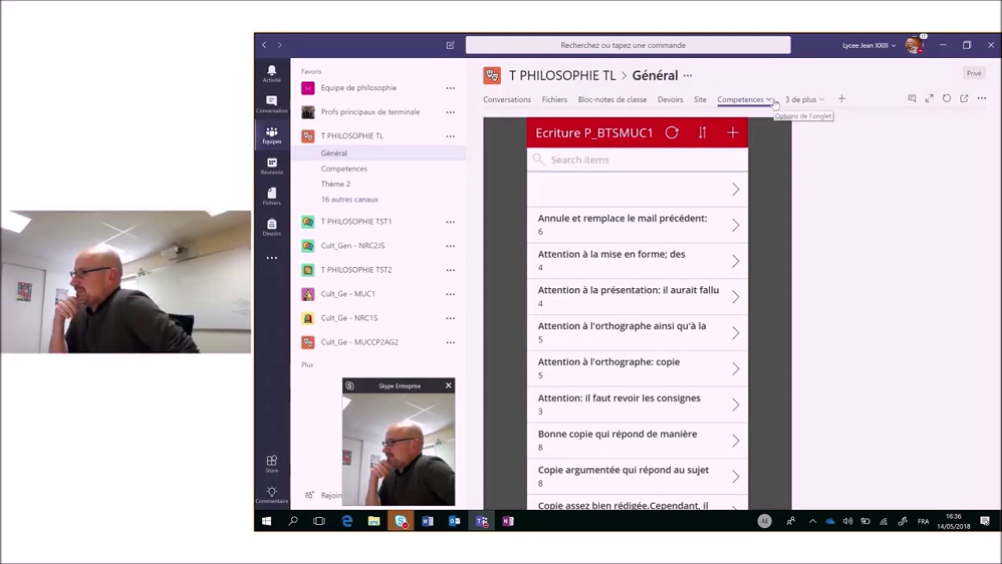
Browse the Général channel's extra tabs: Evolution des compétences, Devoirs, then Compétences.
left_click(772, 101)
left_click(798, 108)
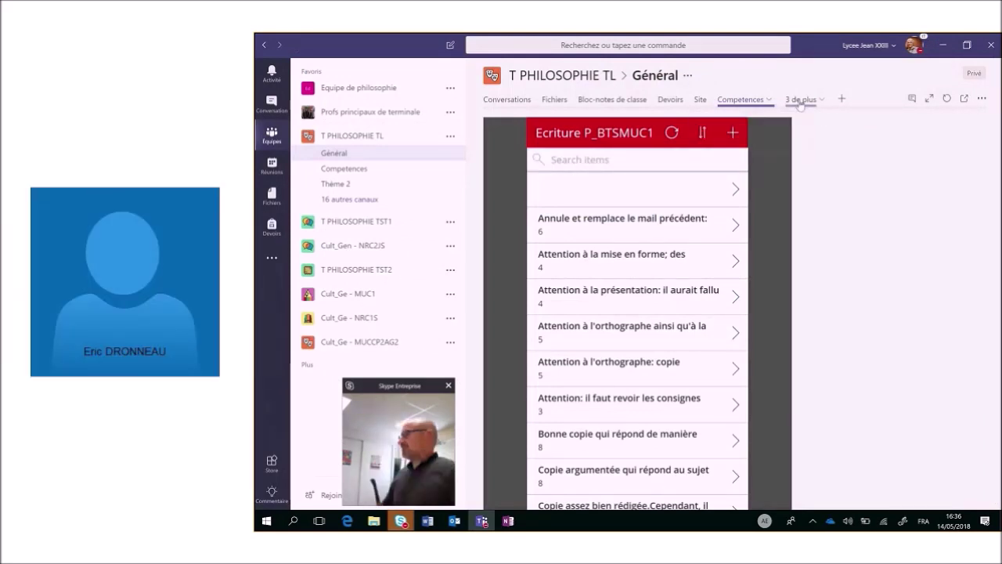
left_click(822, 104)
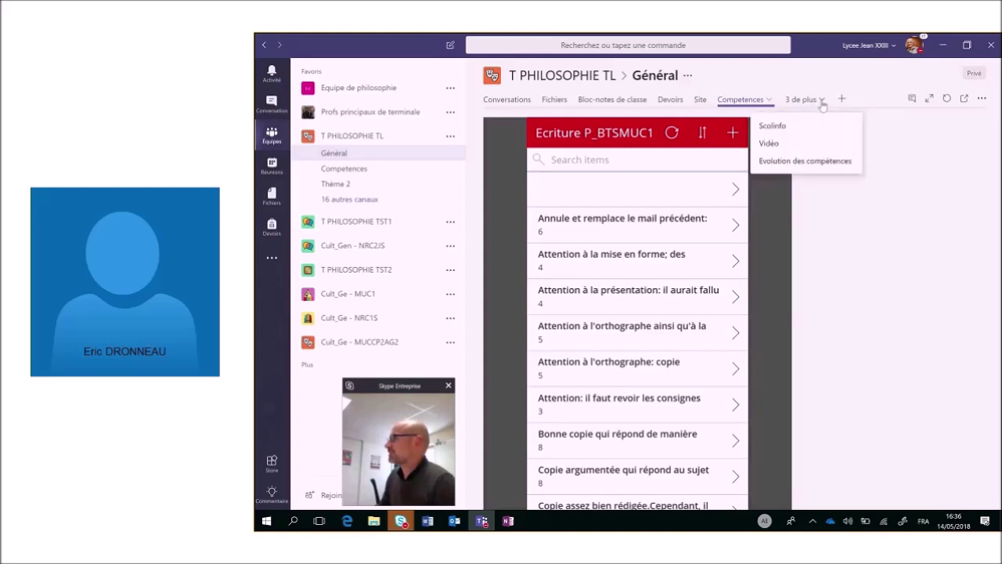
left_click(811, 162)
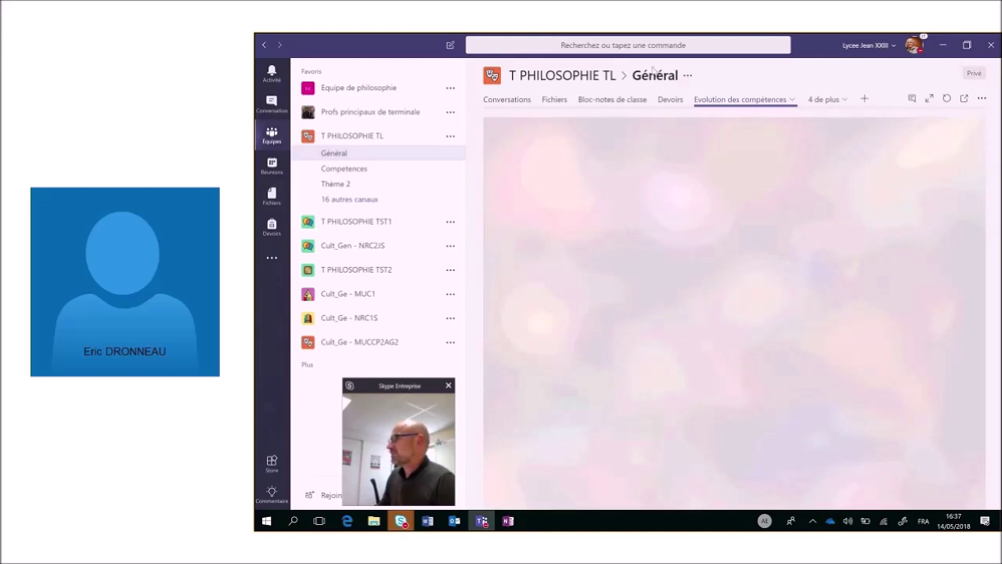
left_click(674, 106)
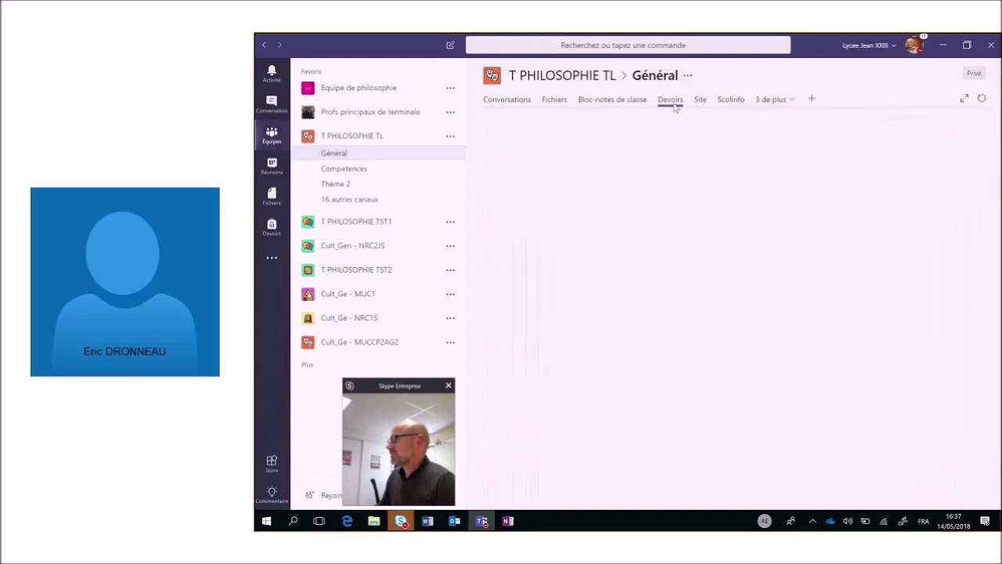
left_click(771, 99)
left_click(758, 144)
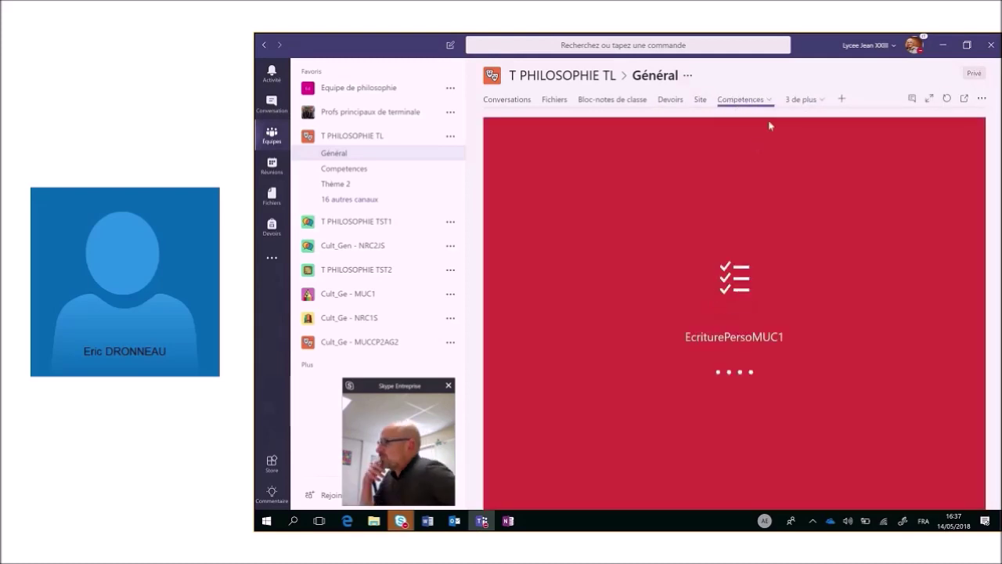
Open the Evolution des compétences tab and reload its content twice.
left_click(800, 100)
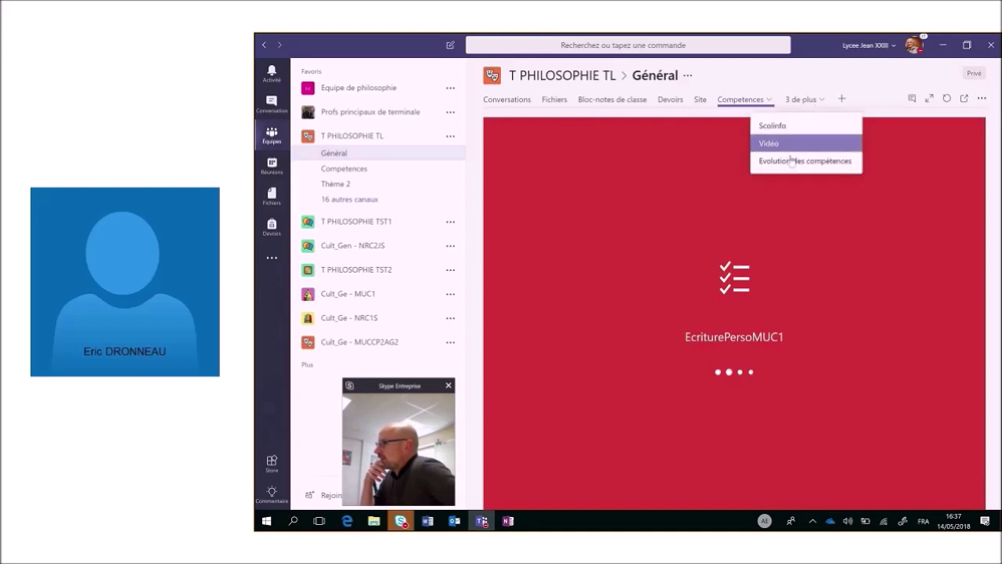
left_click(791, 162)
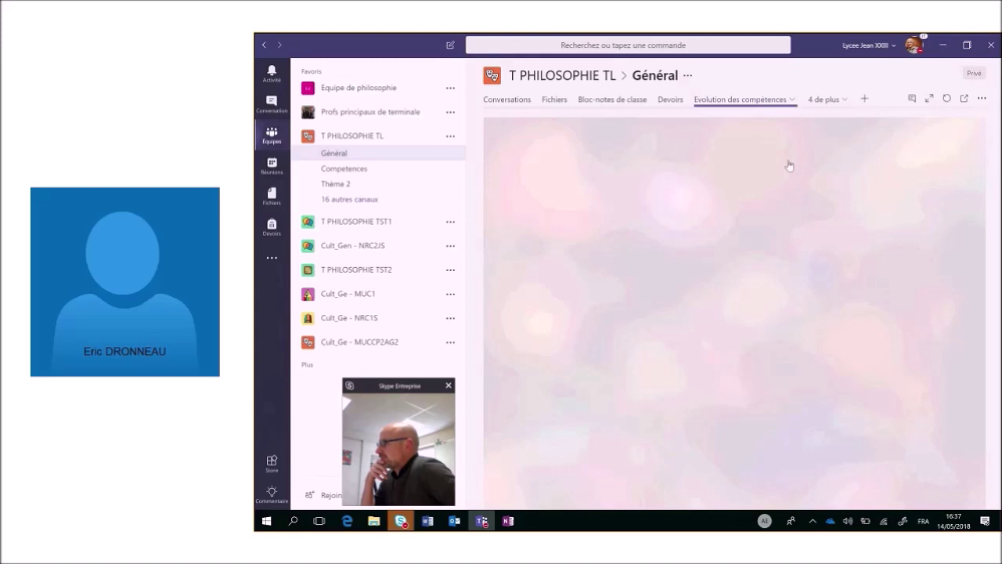
left_click(948, 97)
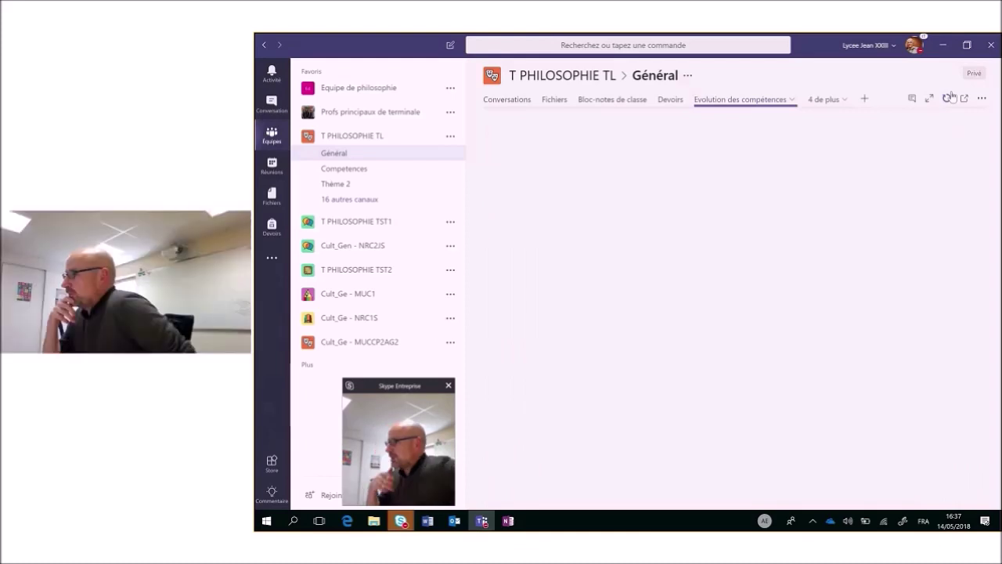
left_click(947, 97)
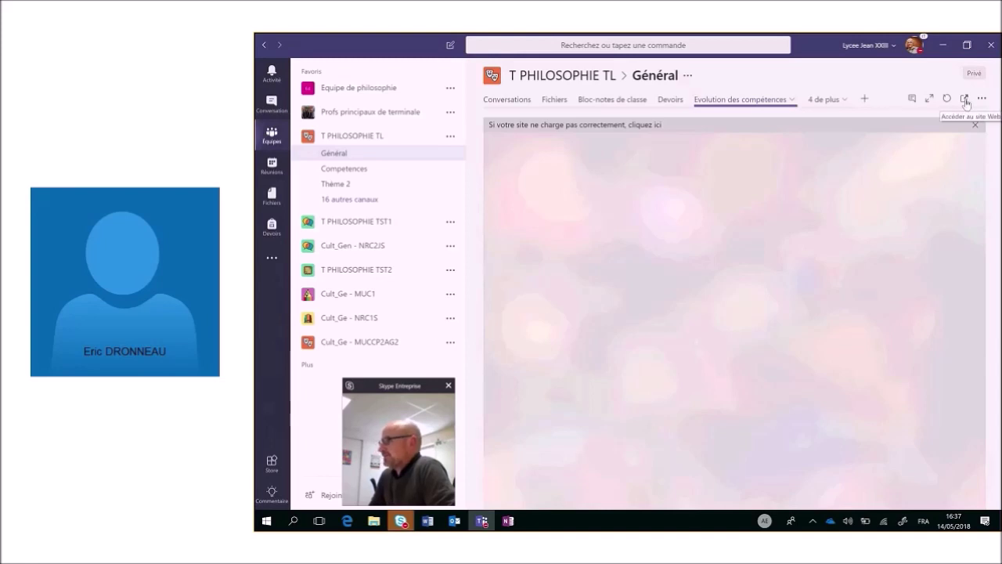
Open the Competences dissertation list as a web page with its filters pane, then switch to OneNote.
left_click(965, 101)
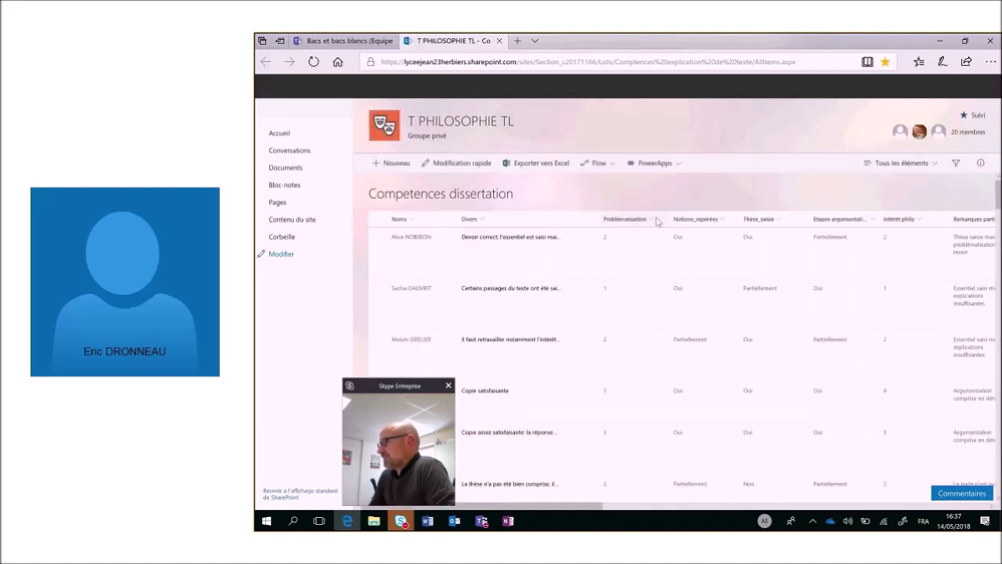
left_click(657, 222)
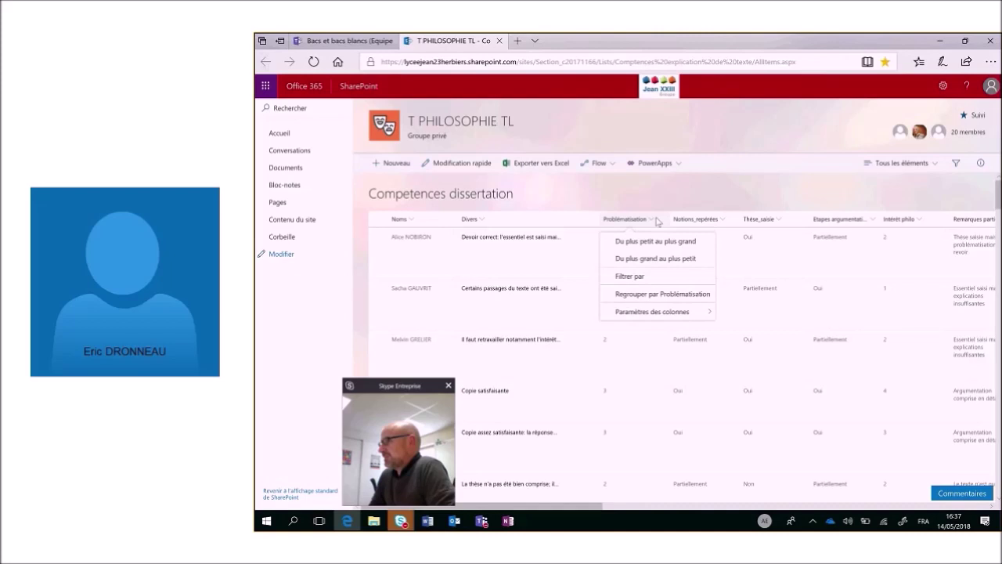
left_click(501, 465)
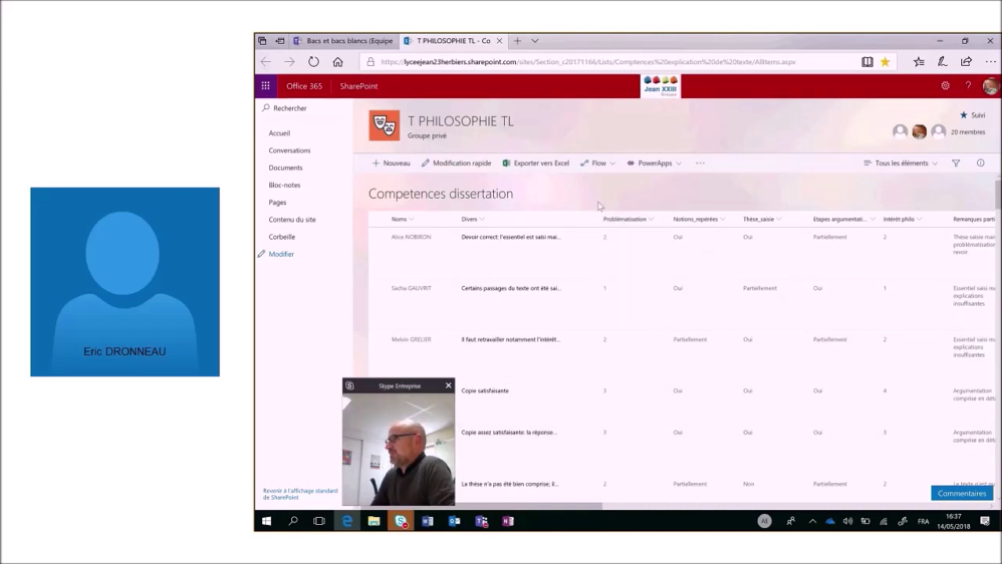
mouse_move(508, 521)
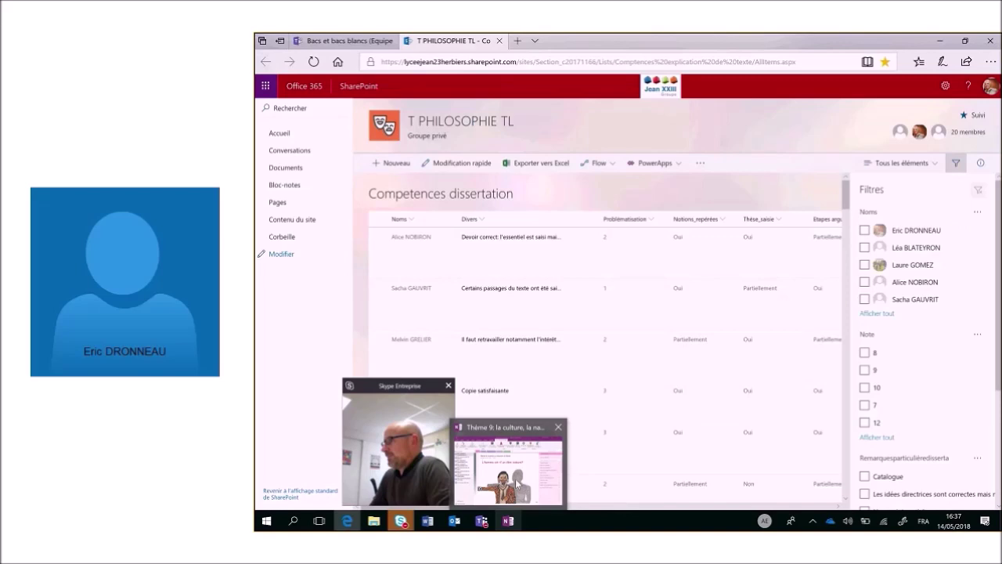
left_click(517, 484)
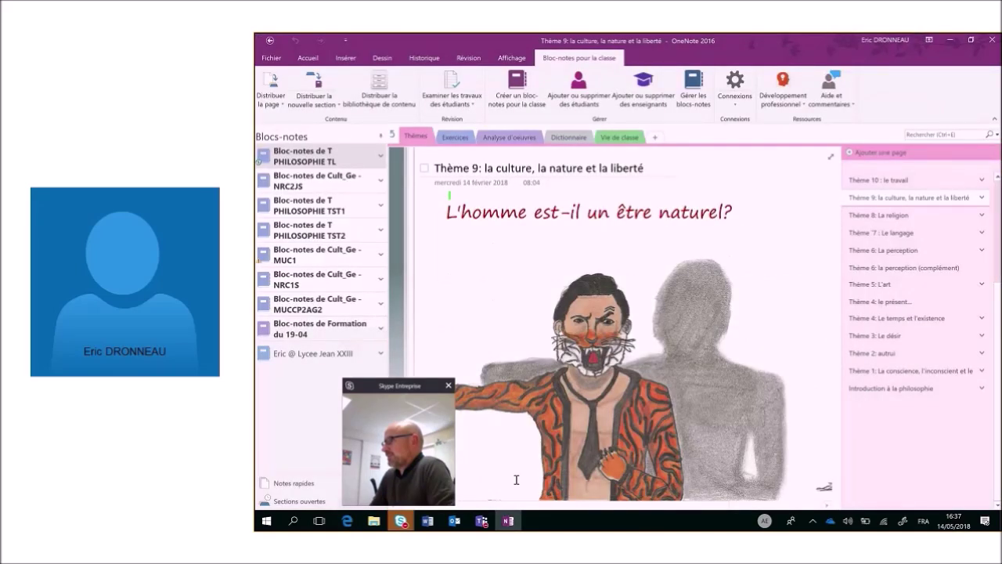
Open the Conseils de méthode pour la dissertation page in the notebook's Exercices section.
left_click(456, 137)
scroll(949, 410, "up", 5)
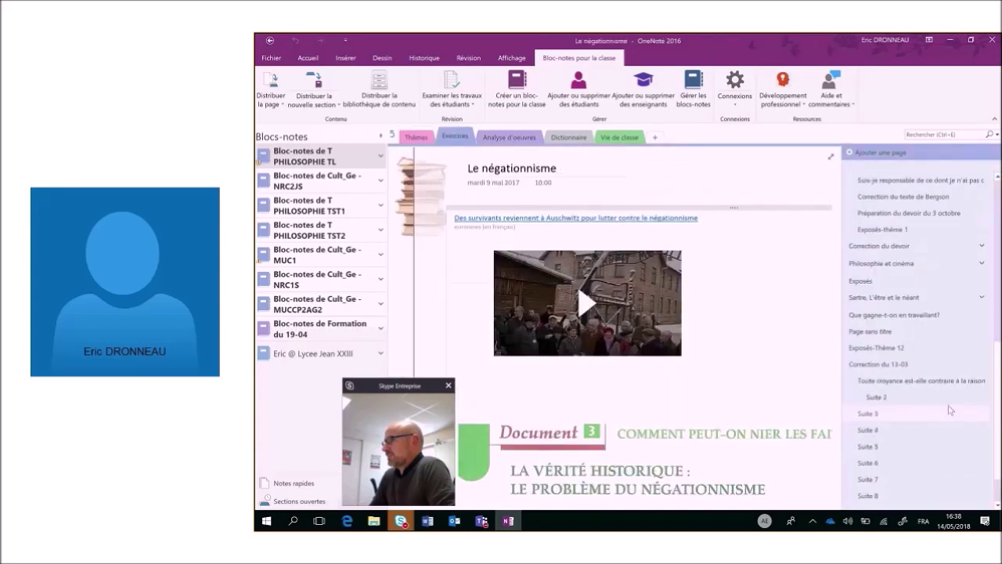
scroll(950, 409, "up", 1)
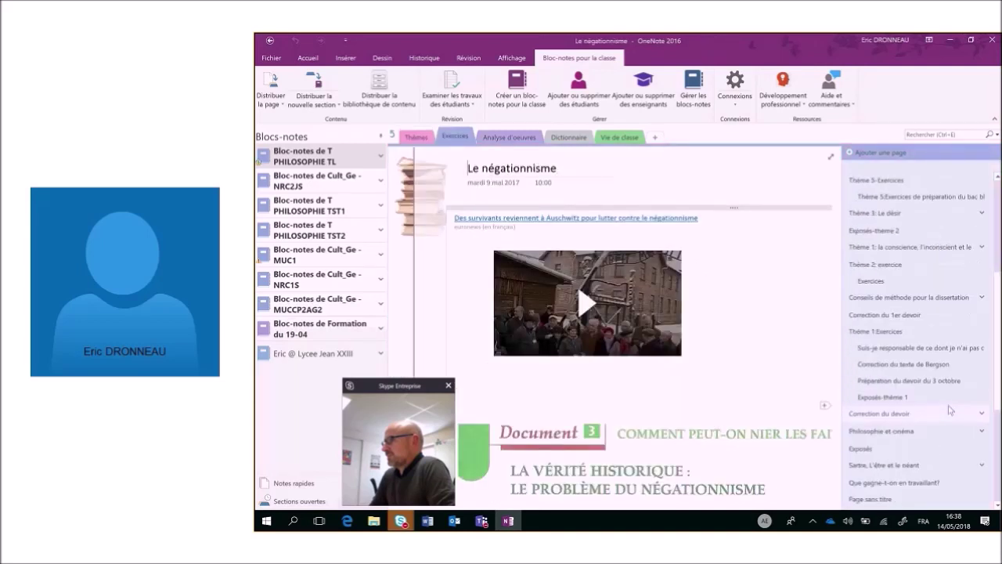
left_click(899, 298)
left_click(451, 94)
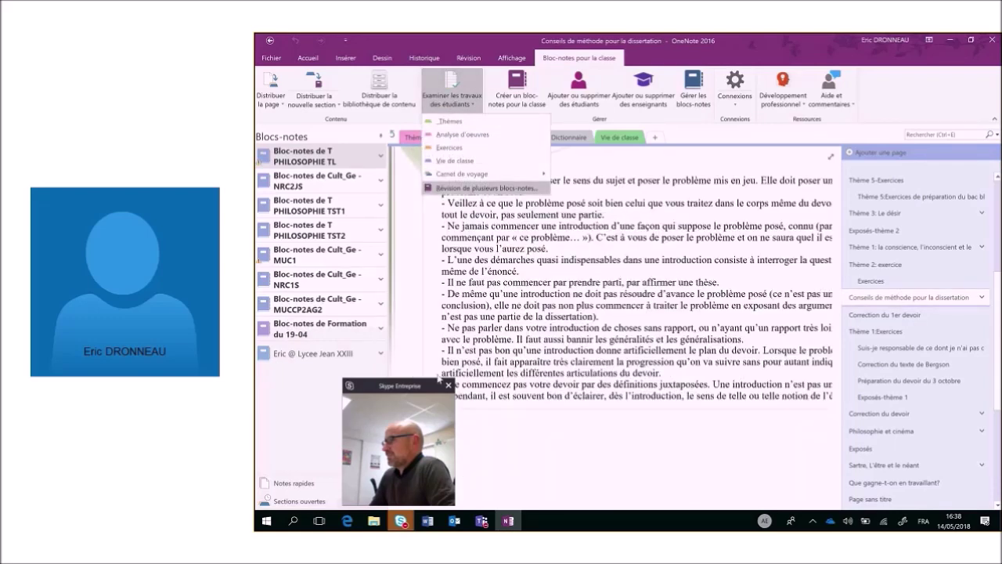
Choose individual and group page distribution and select the Problématisation student group.
key("alt+Tab")
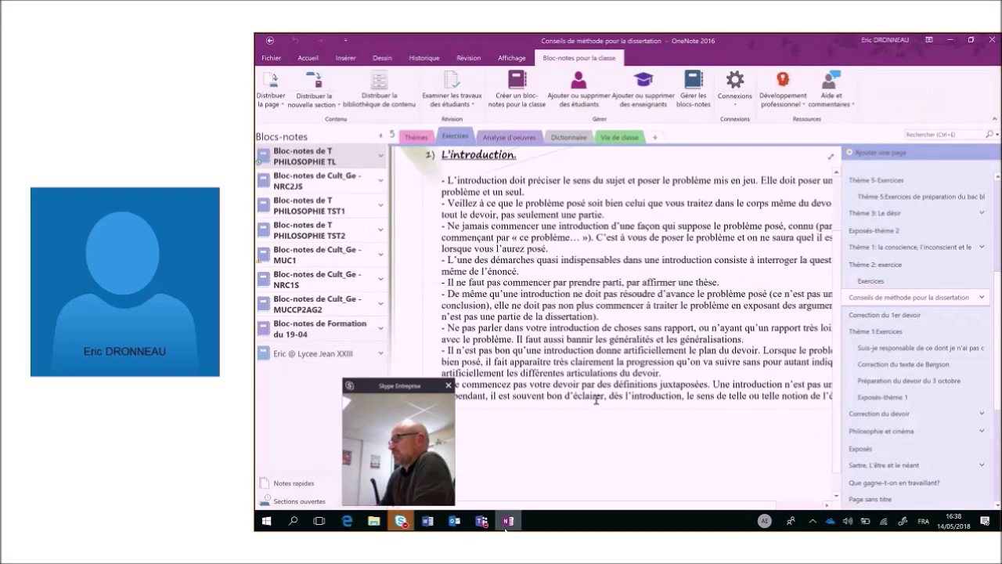
left_click(271, 94)
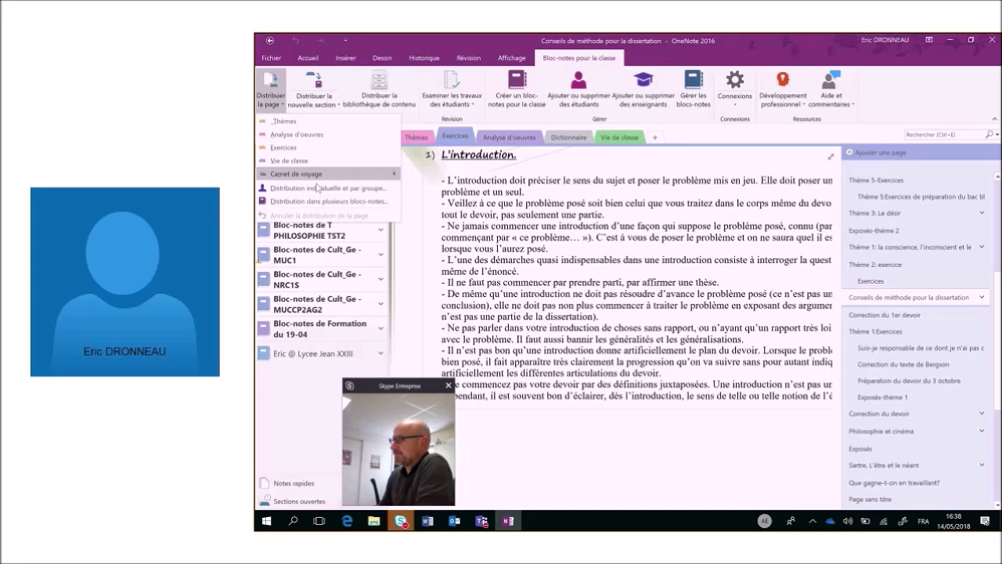
left_click(319, 189)
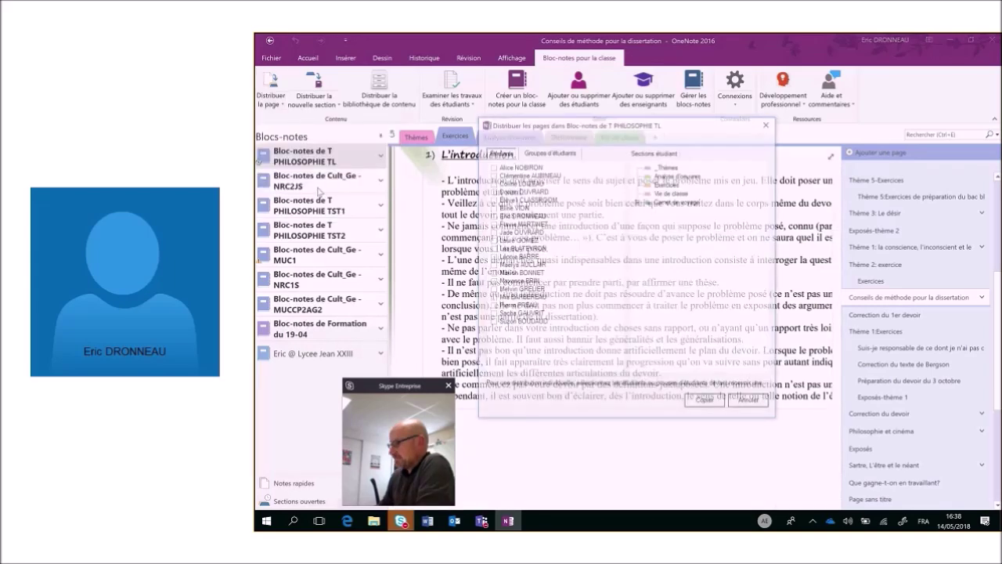
left_click(551, 153)
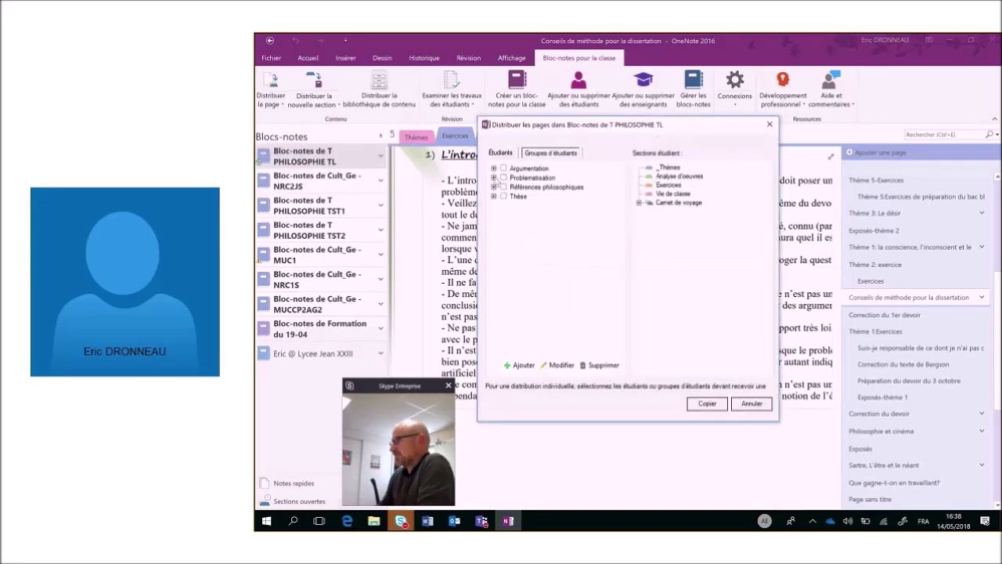
left_click(504, 179)
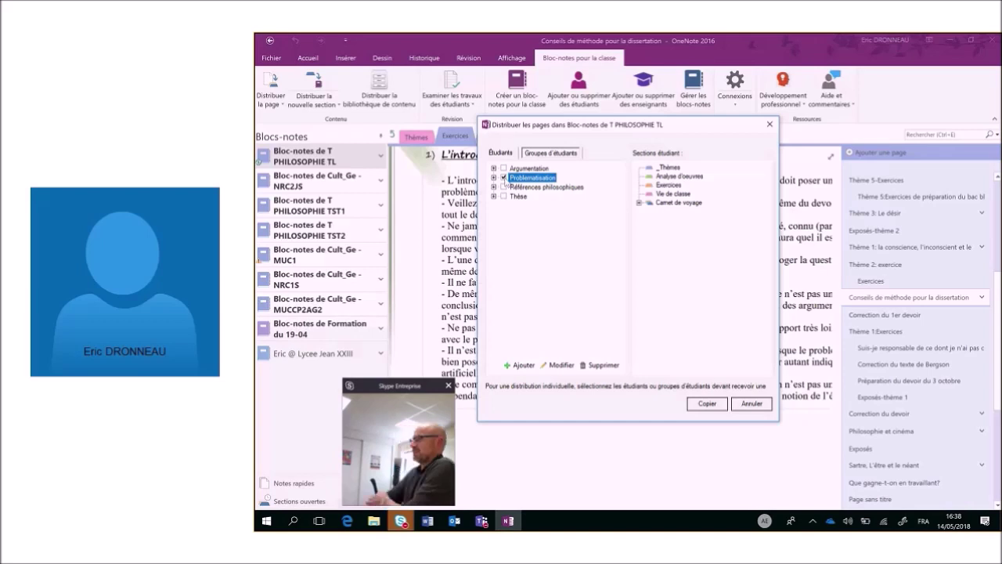
Filter the Competences list by Problématisation values, then switch via OneNote to the Teams Devoirs tab.
left_click(347, 520)
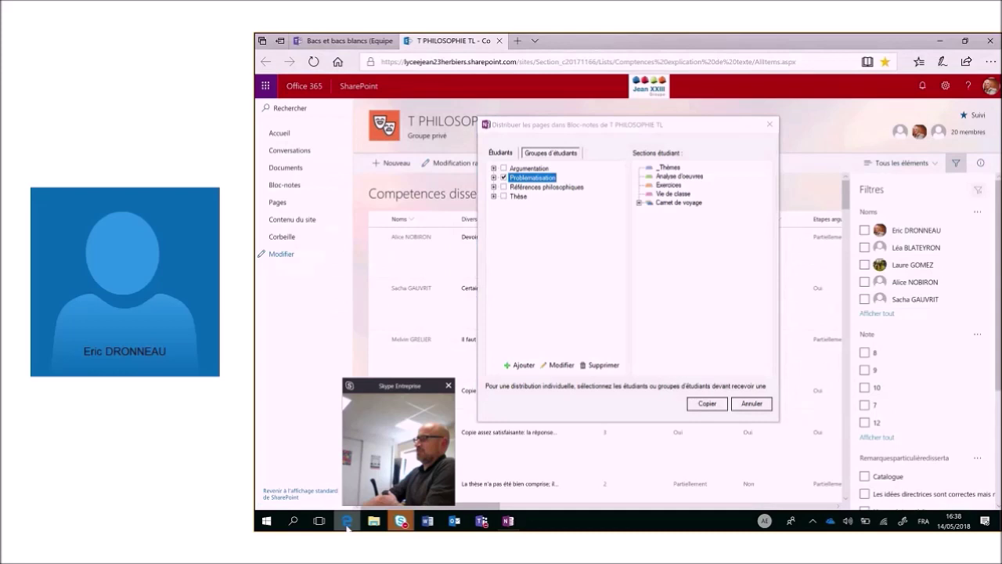
left_click_drag(729, 131, 999, 157)
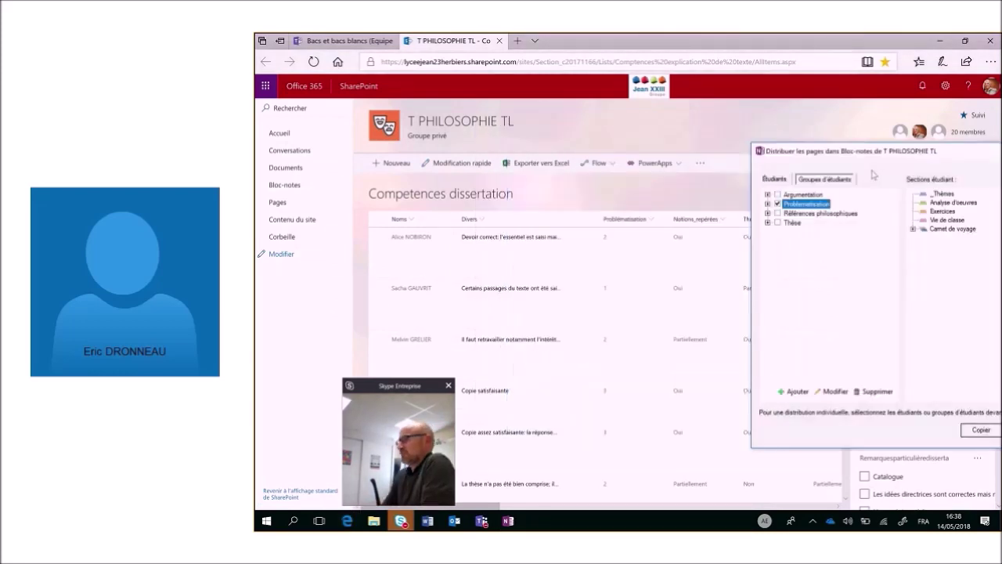
left_click(652, 218)
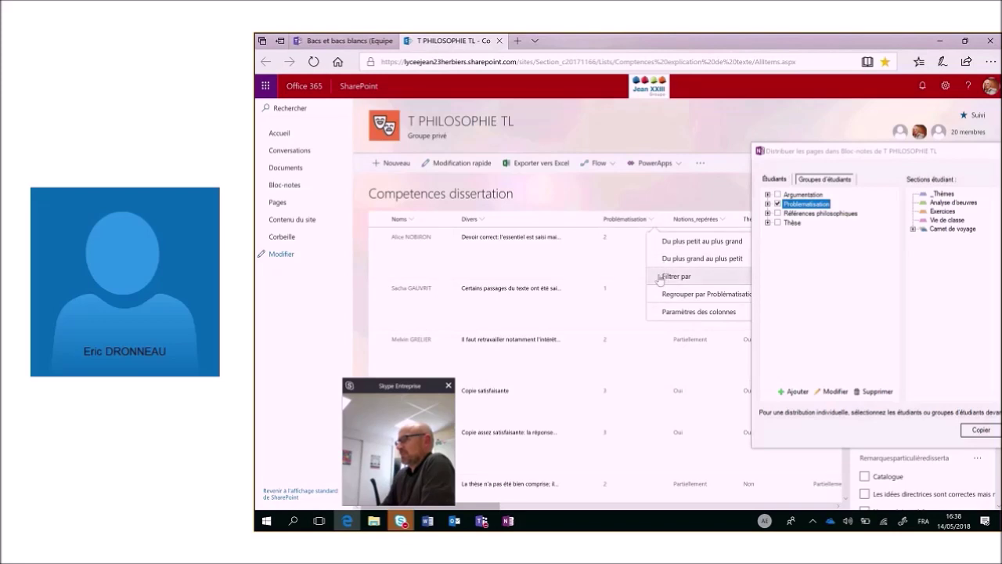
left_click(660, 277)
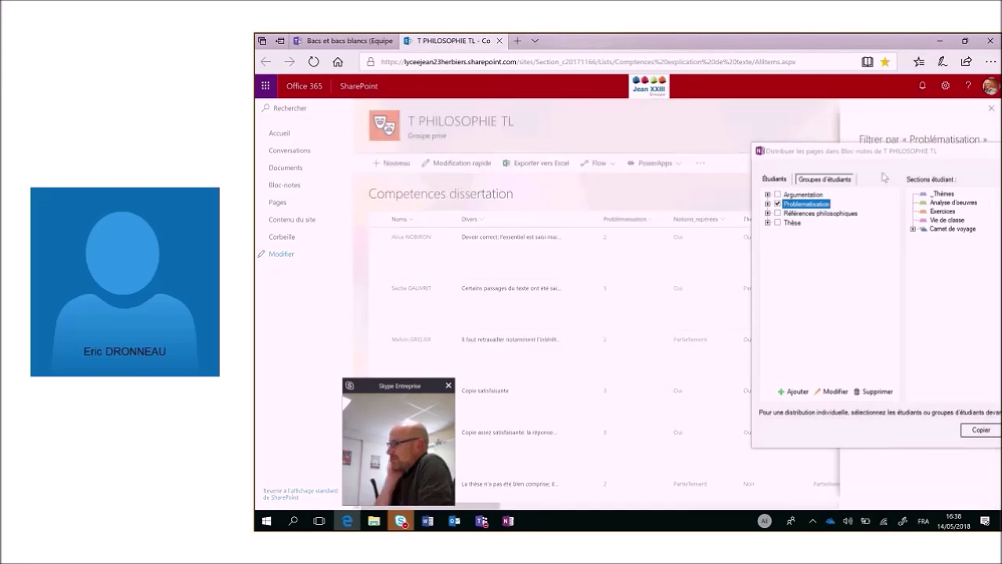
left_click(507, 519)
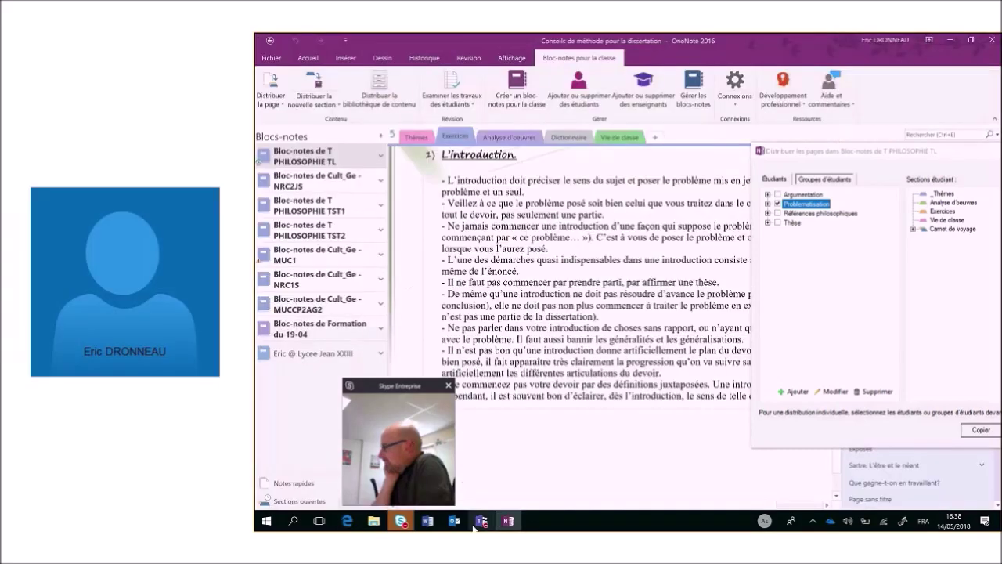
left_click(477, 522)
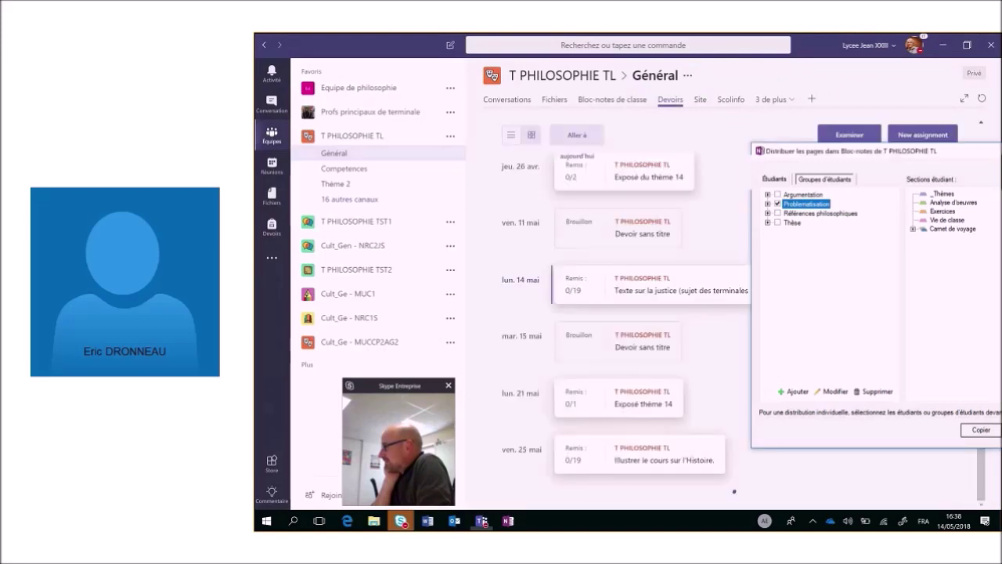
Start a new T PHILOSOPHIE TL assignment for all students and close the OneNote distribution window.
left_click(932, 135)
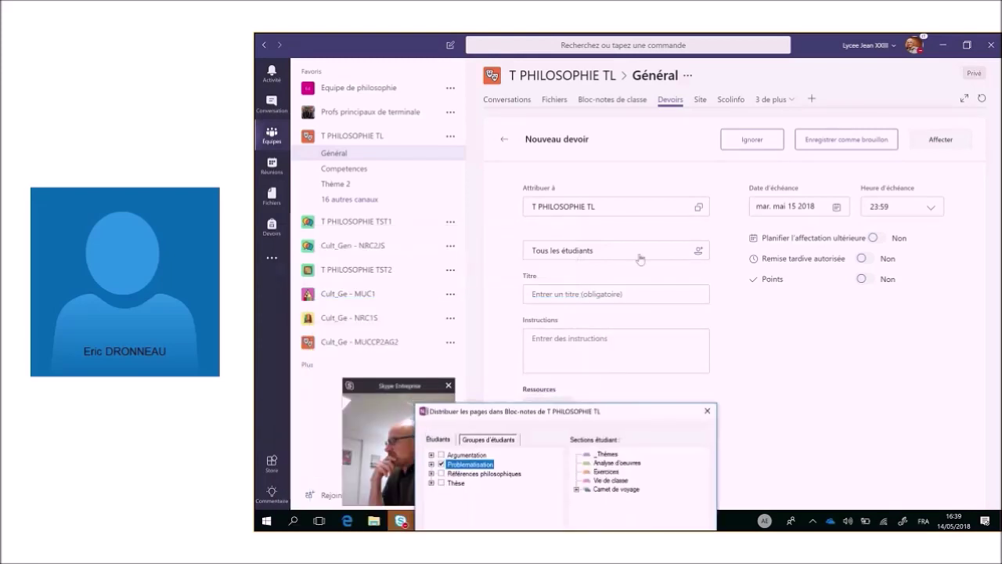
left_click(698, 253)
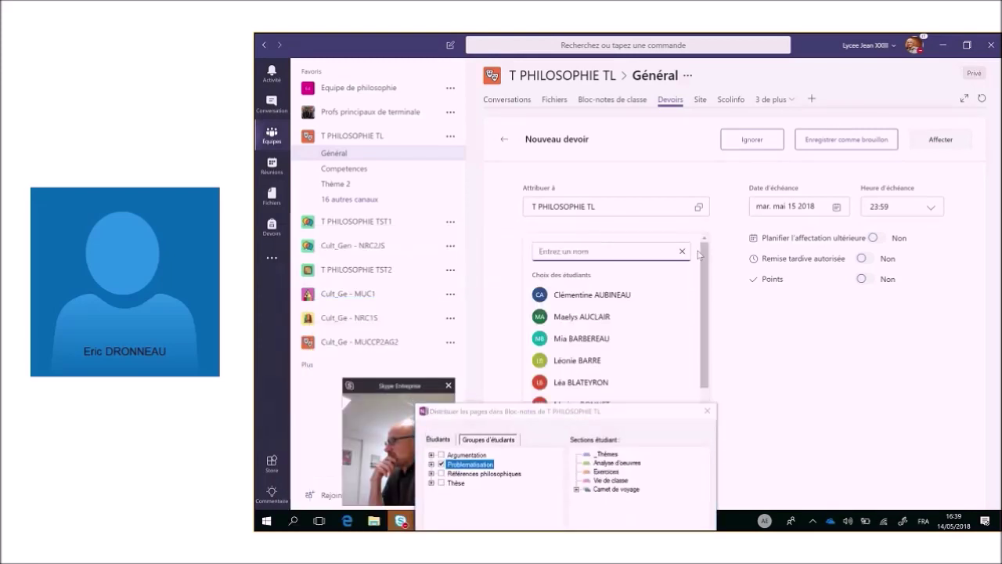
left_click(822, 353)
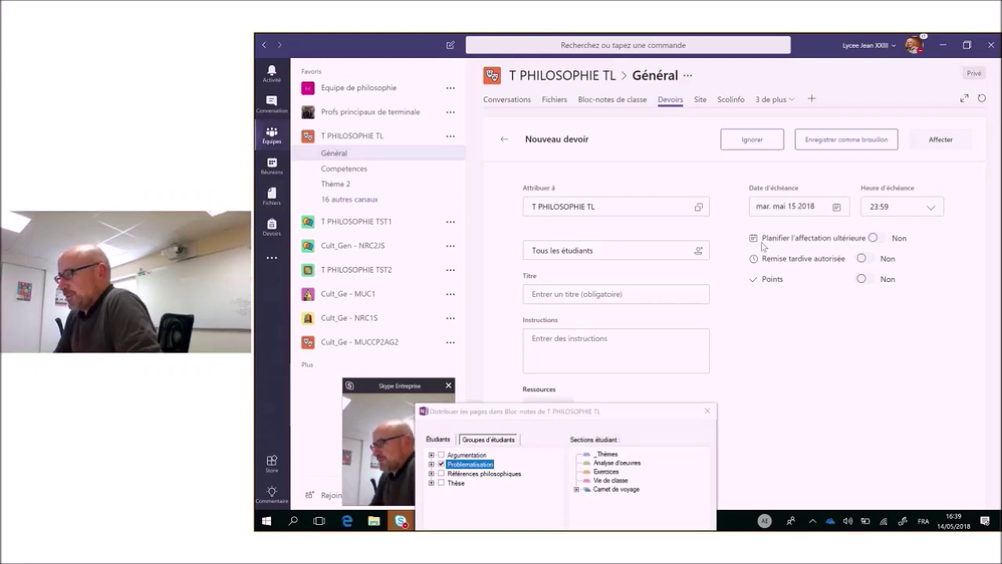
left_click(707, 413)
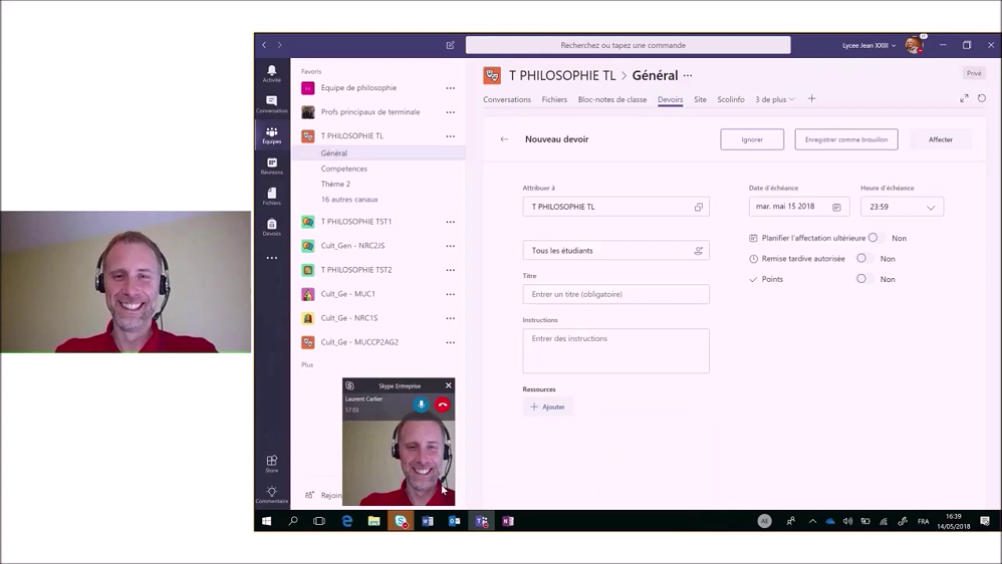
Bring the Préparation du webinaire Teams Skype meeting window to the front.
mouse_move(397, 523)
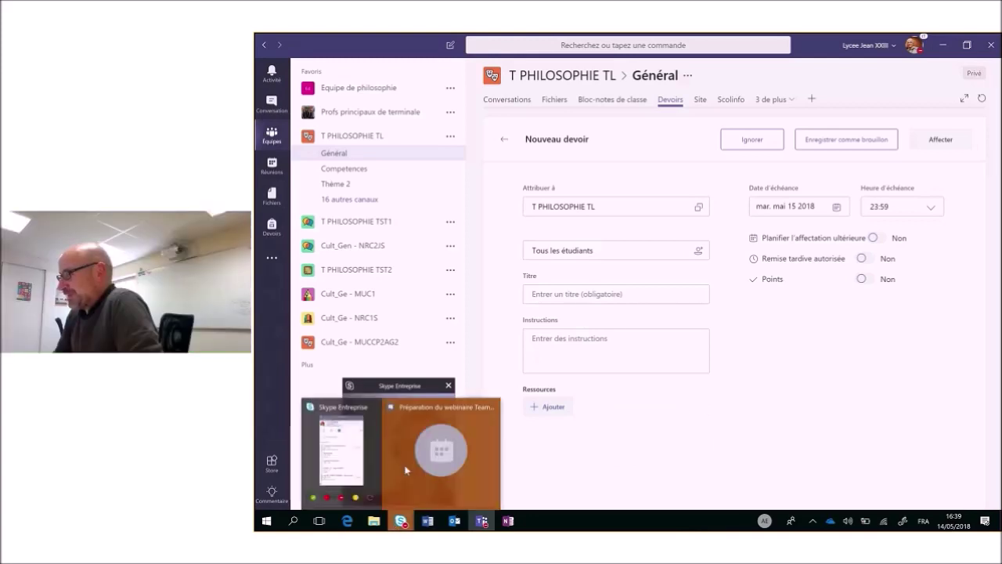
left_click(406, 470)
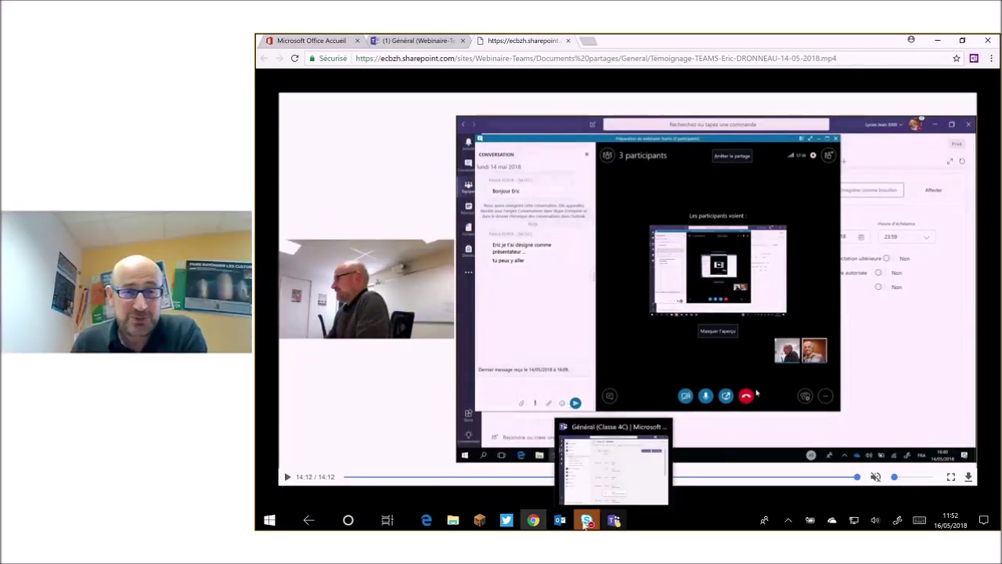
Switch to Chrome and open the (1) Général Teams tab showing the webinar slides.
mouse_move(530, 521)
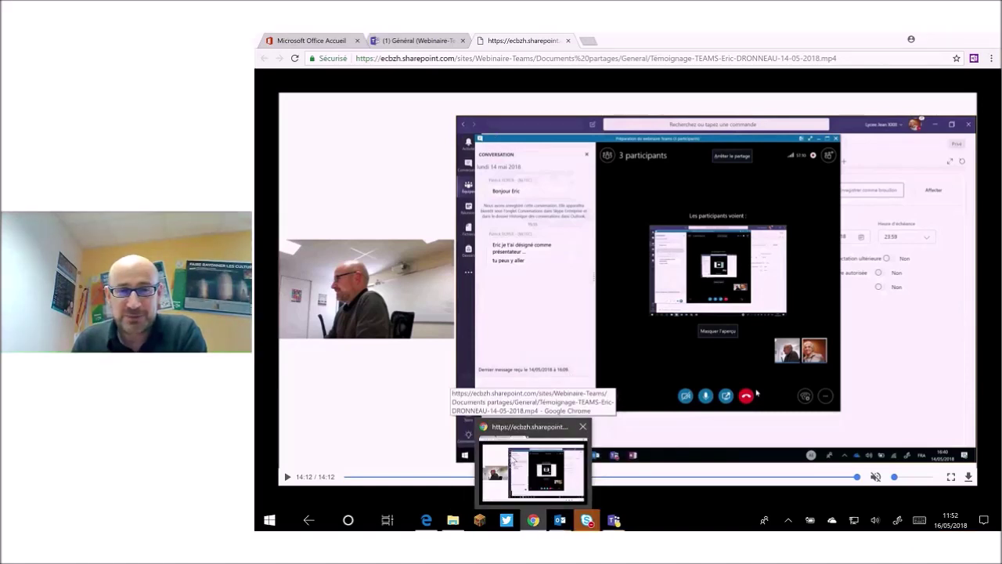
left_click(513, 462)
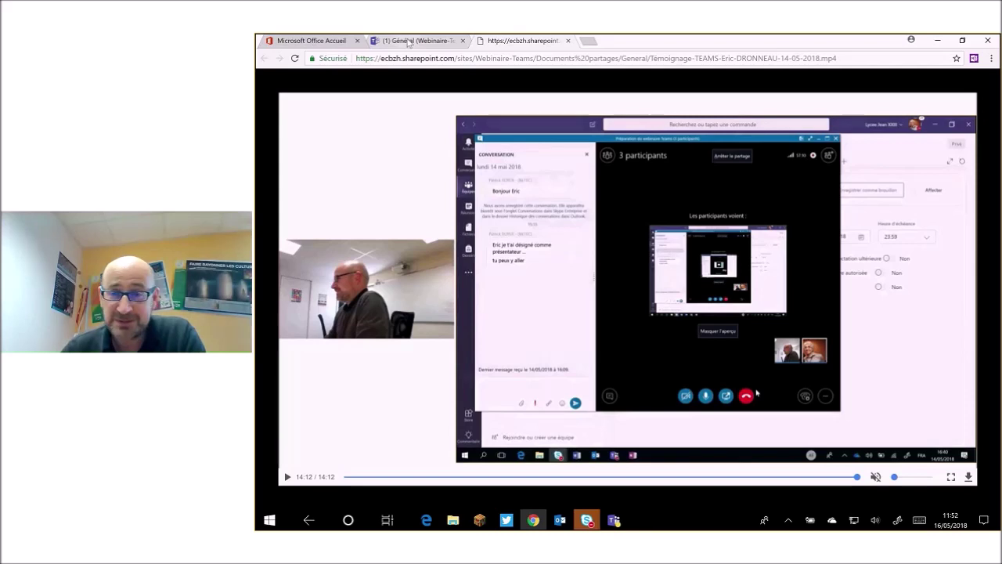
left_click(408, 40)
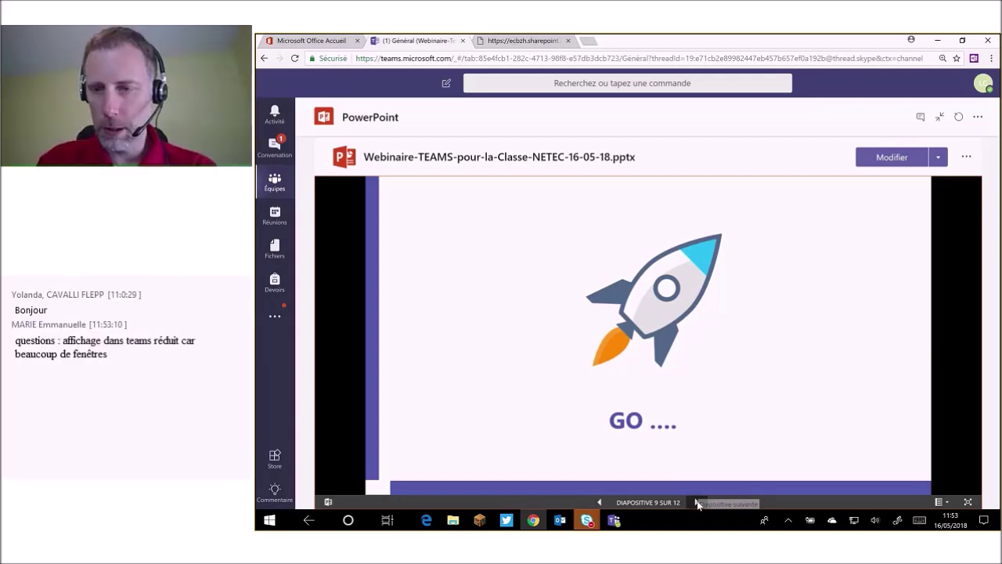
Advance to the Actualités Teams Education slide and let students edit their own copy of Votre production.docx.
left_click(697, 503)
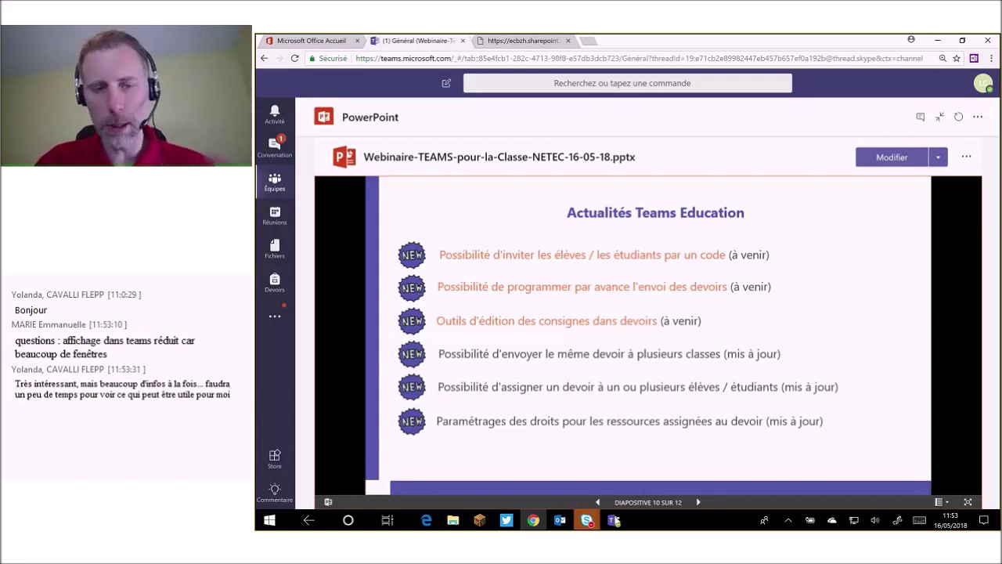
mouse_move(617, 522)
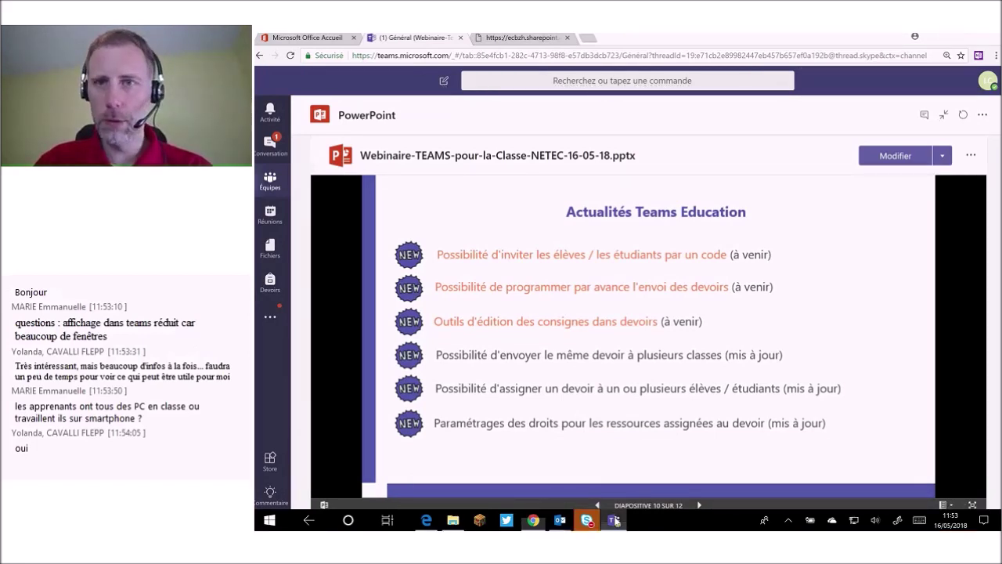
left_click(615, 520)
left_click(689, 409)
left_click(580, 446)
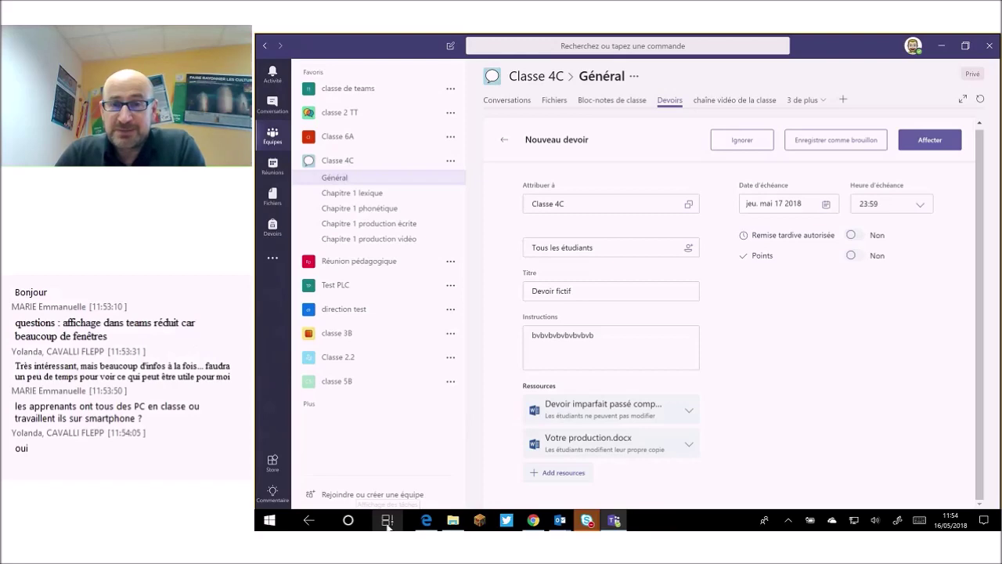
Use Task View to switch to the Photos screenshot of the Journal Essay assignment.
left_click(387, 520)
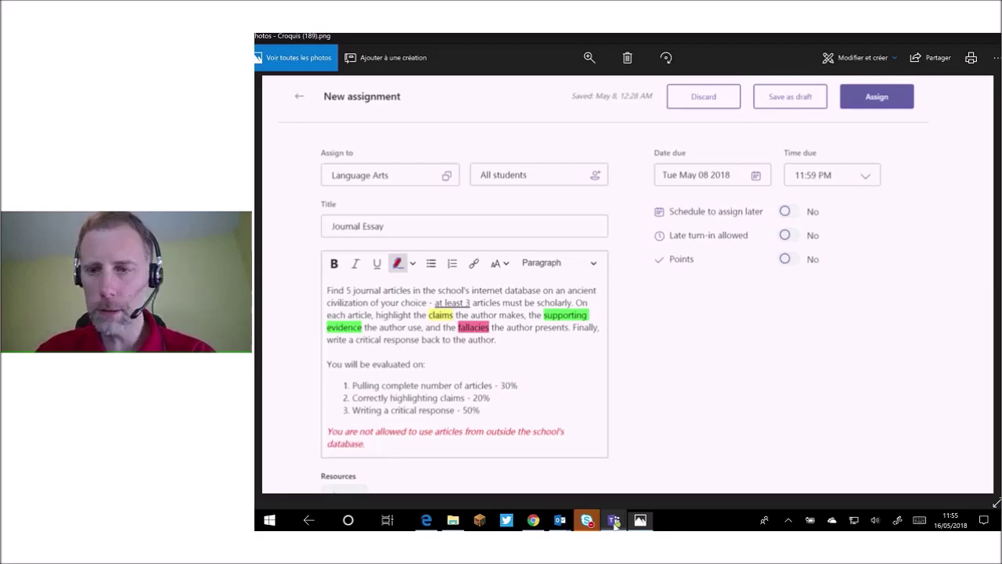
Return to the Classe 4C 'Devoir fictif' assignment draft in Teams.
left_click(615, 521)
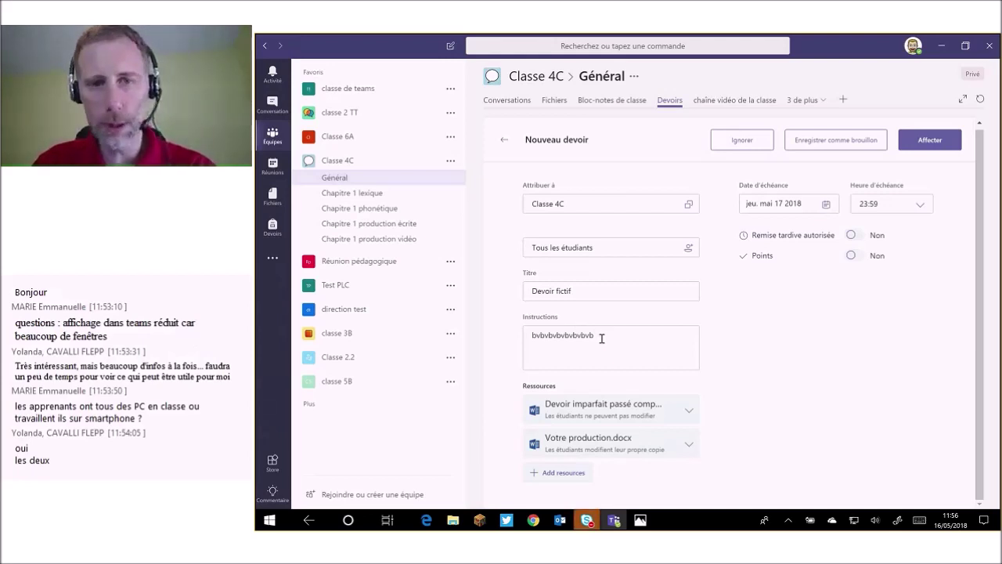
Place the cursor in the Instructions box, then bring back the Photos screenshot of the Journal Essay assignment.
left_click(601, 339)
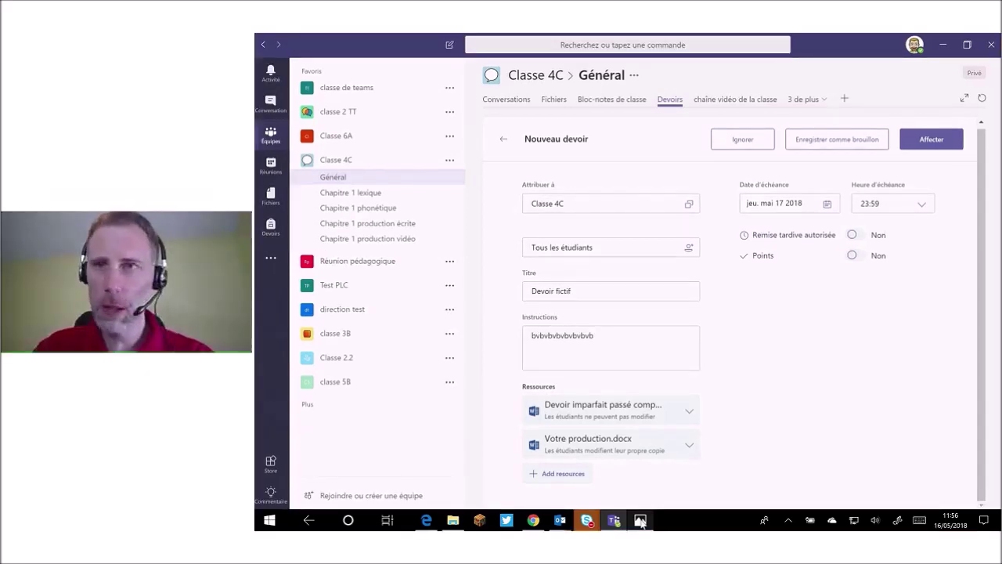
left_click(641, 521)
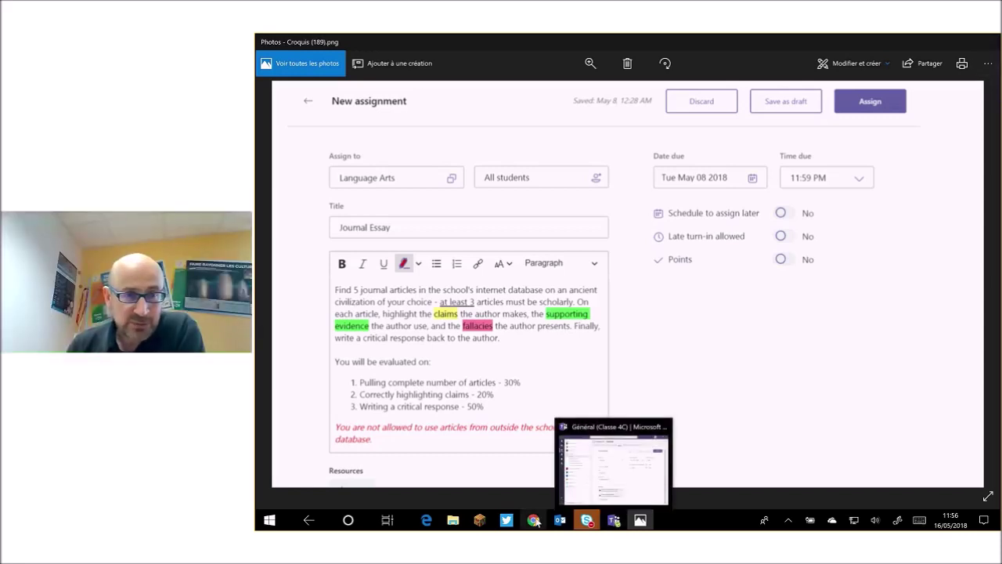
Bring up the Chrome window previews to reach the Général (Webinaire-Teams) Teams window.
mouse_move(536, 522)
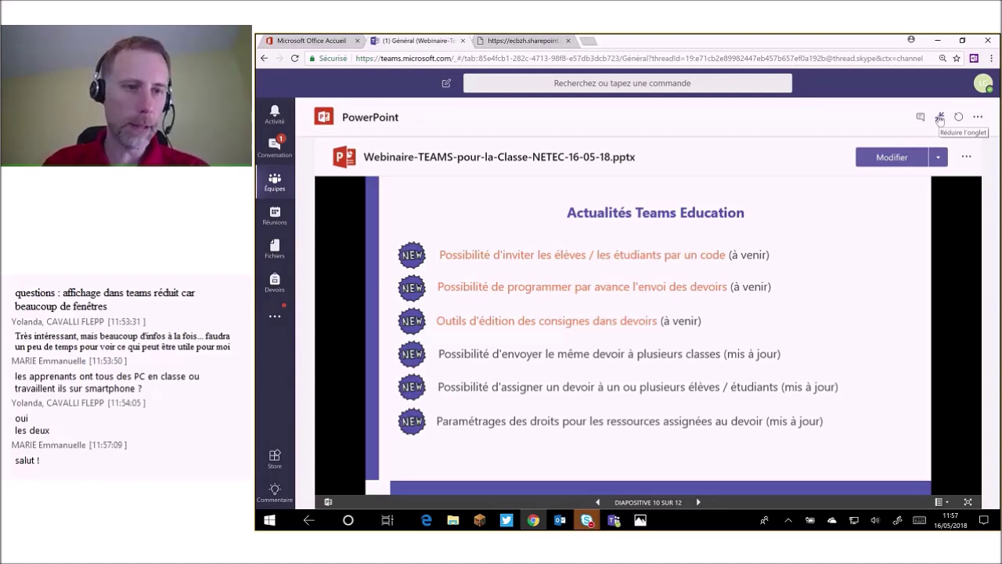
Collapse the PowerPoint tab, expand it, then collapse it again so slide 10 of 12 shows in Général.
left_click(940, 117)
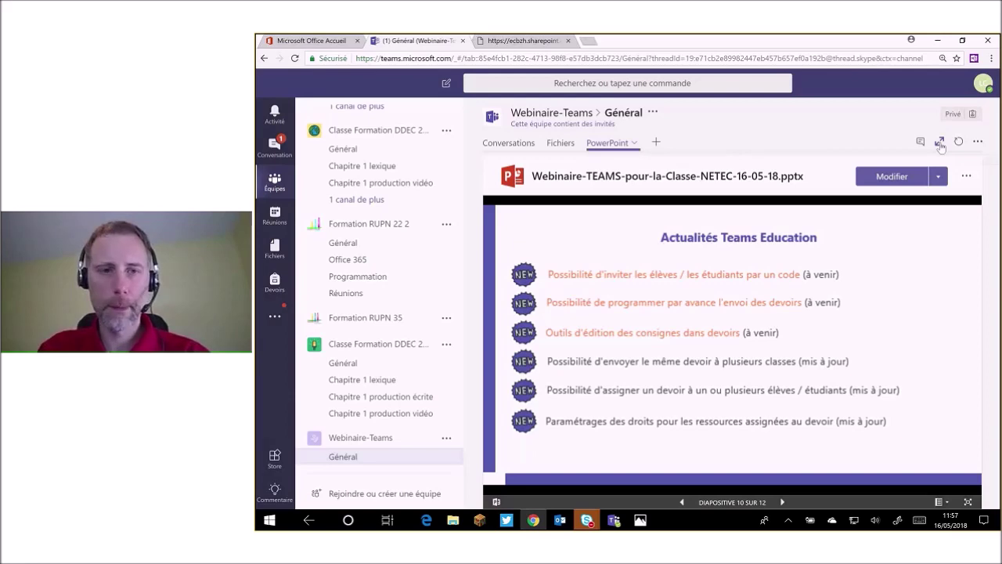
left_click(940, 144)
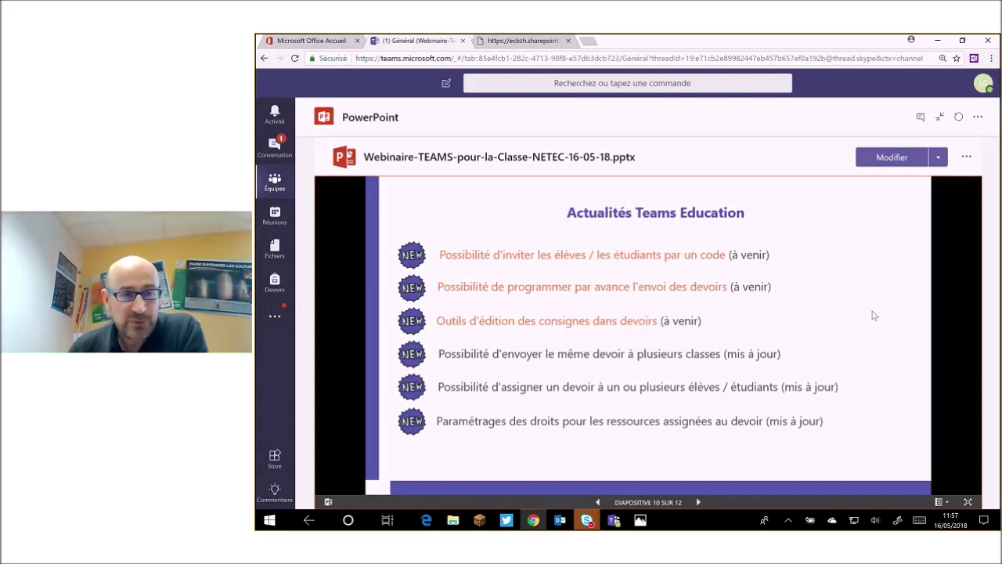
left_click(941, 116)
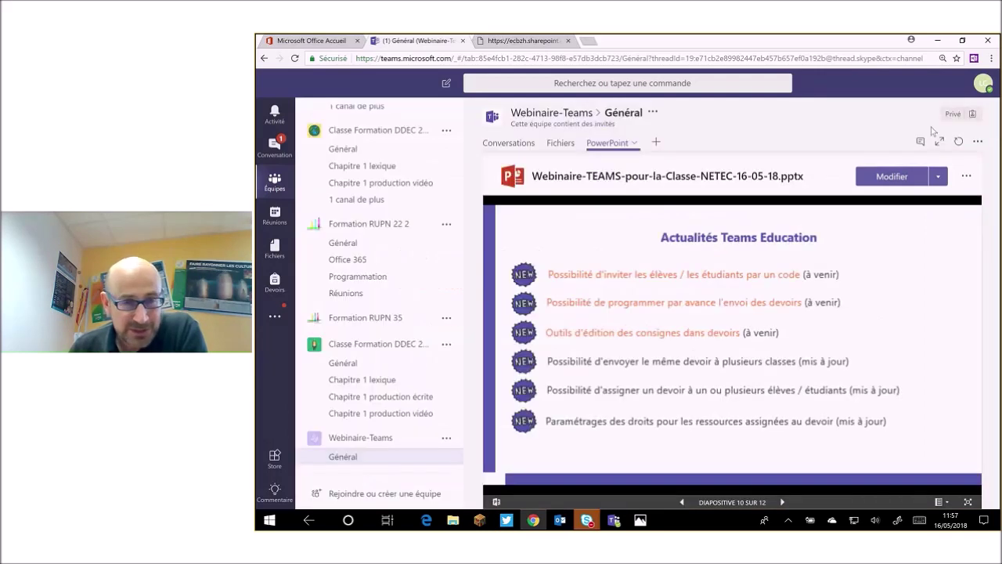